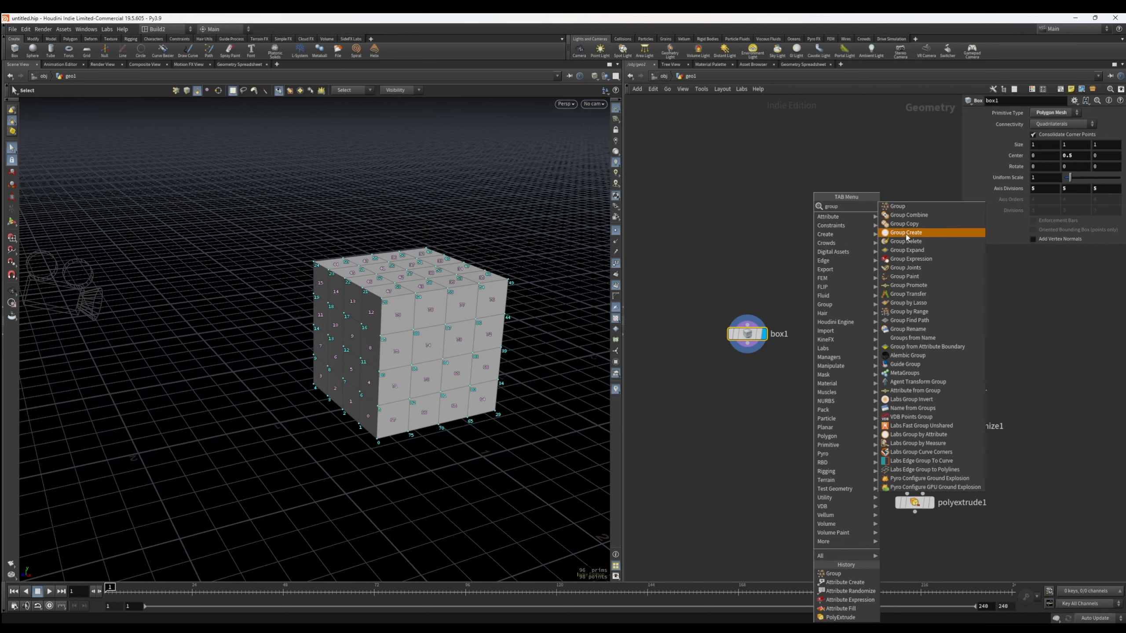
# Step: Add a Group Create node below box1, connect box1's output to its first input, and display it
pyautogui.click(904, 232)
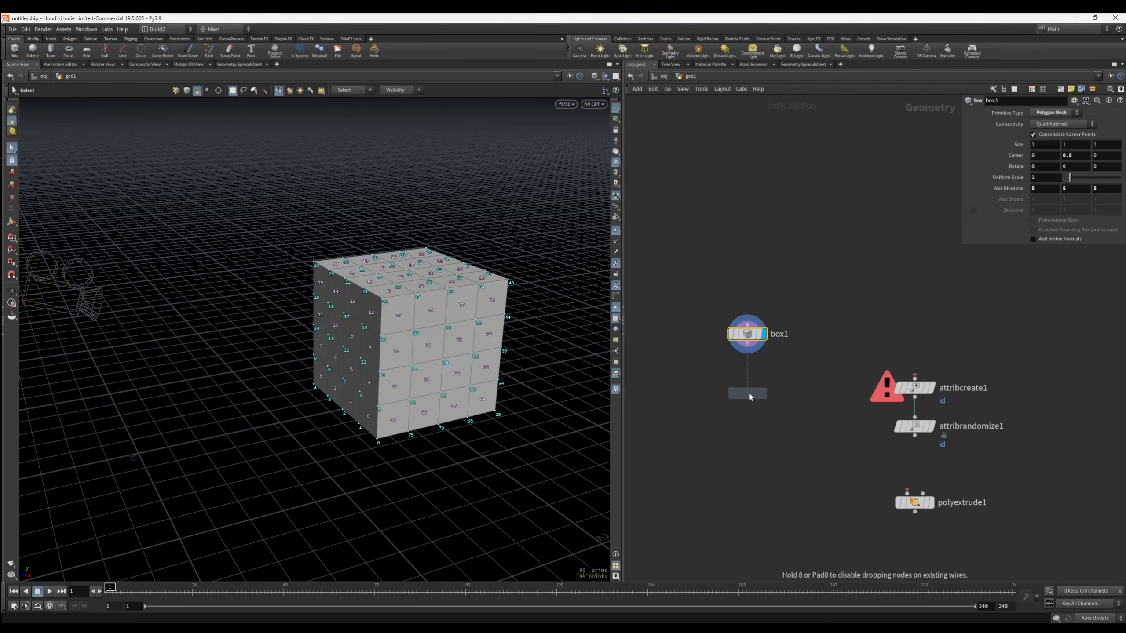
pyautogui.click(748, 401)
pyautogui.moveTo(749, 407); pyautogui.dragTo(749, 457)
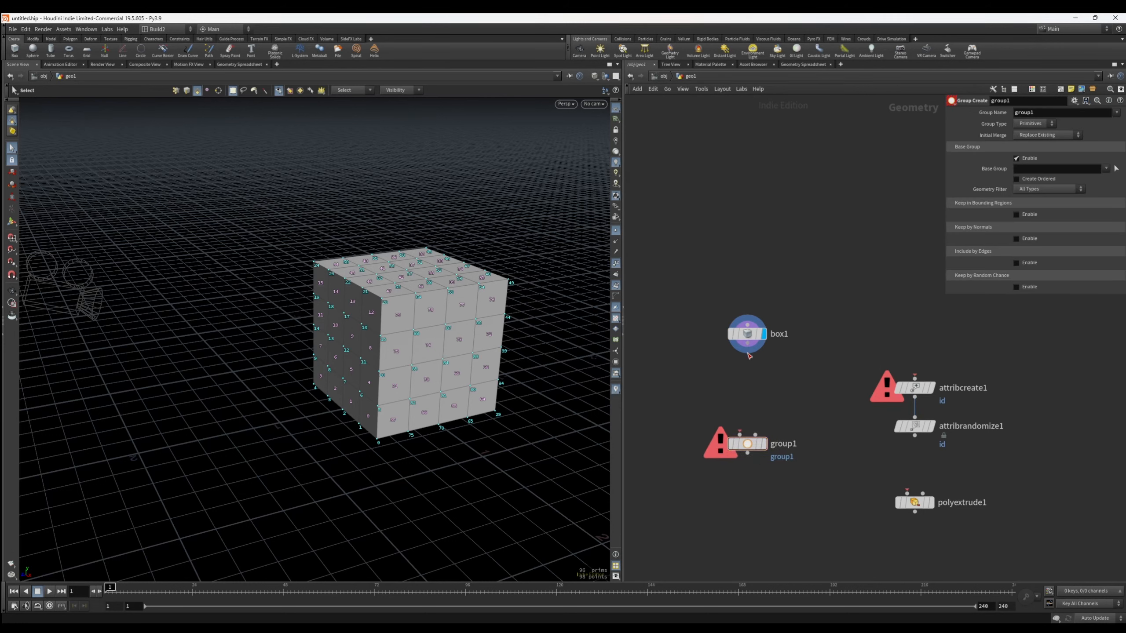
pyautogui.moveTo(747, 351); pyautogui.dragTo(741, 435)
pyautogui.click(764, 444)
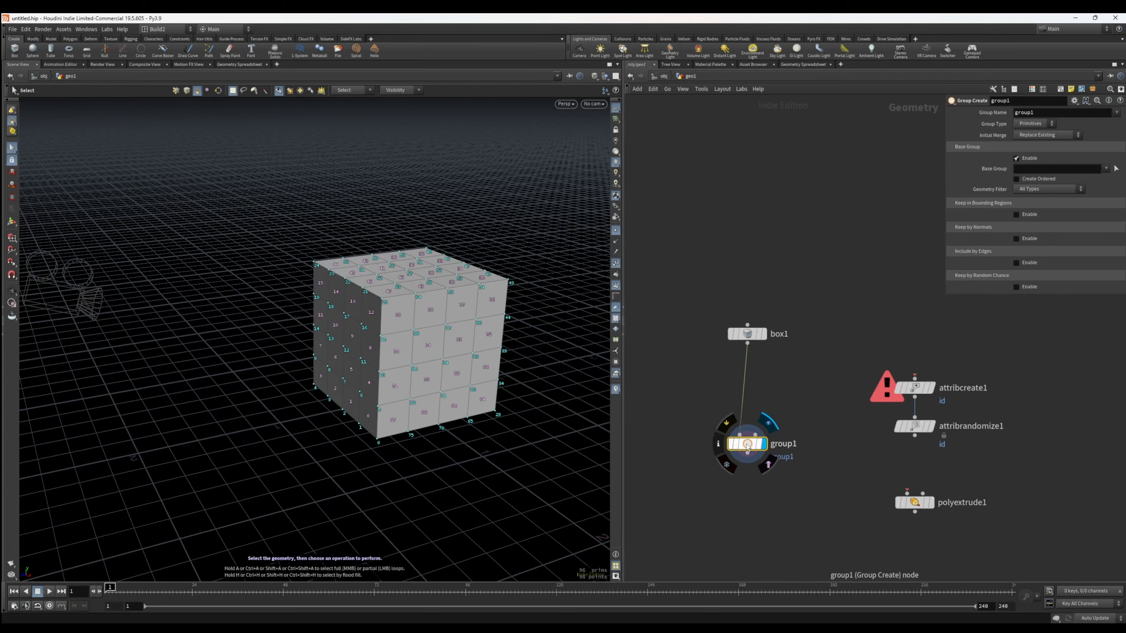
# Step: Examine the box from several sides and check the primitives' group1 membership in the Geometry Spreadsheet
pyautogui.press('Escape')
pyautogui.moveTo(395, 390); pyautogui.dragTo(506, 390)
pyautogui.press('s')
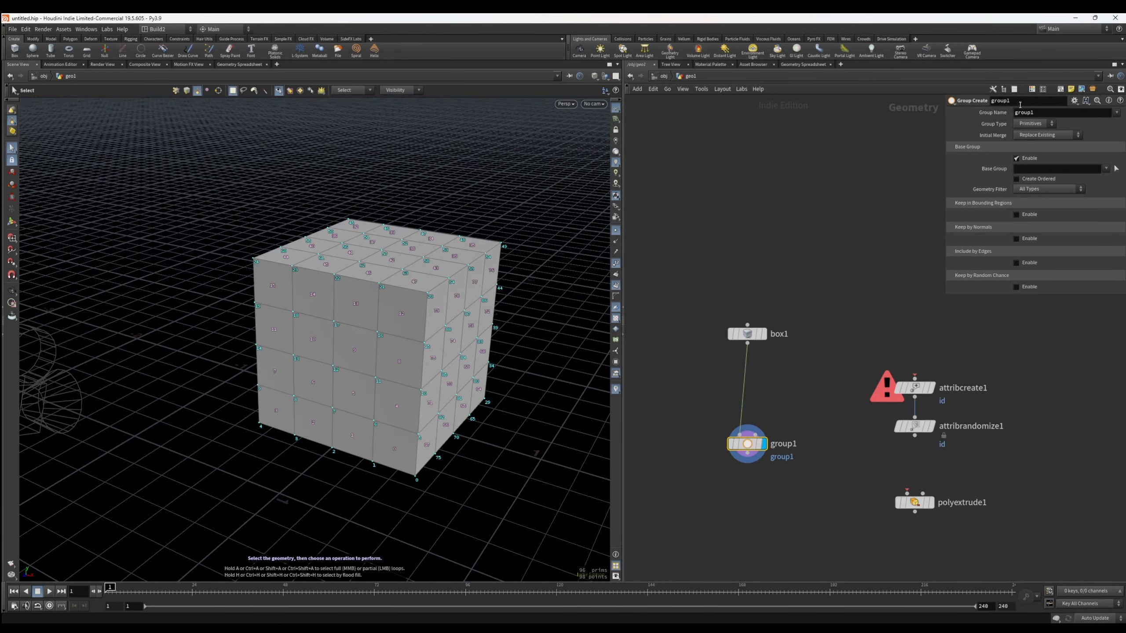
pyautogui.press('Escape')
pyautogui.moveTo(395, 404); pyautogui.dragTo(242, 389)
pyautogui.press('s')
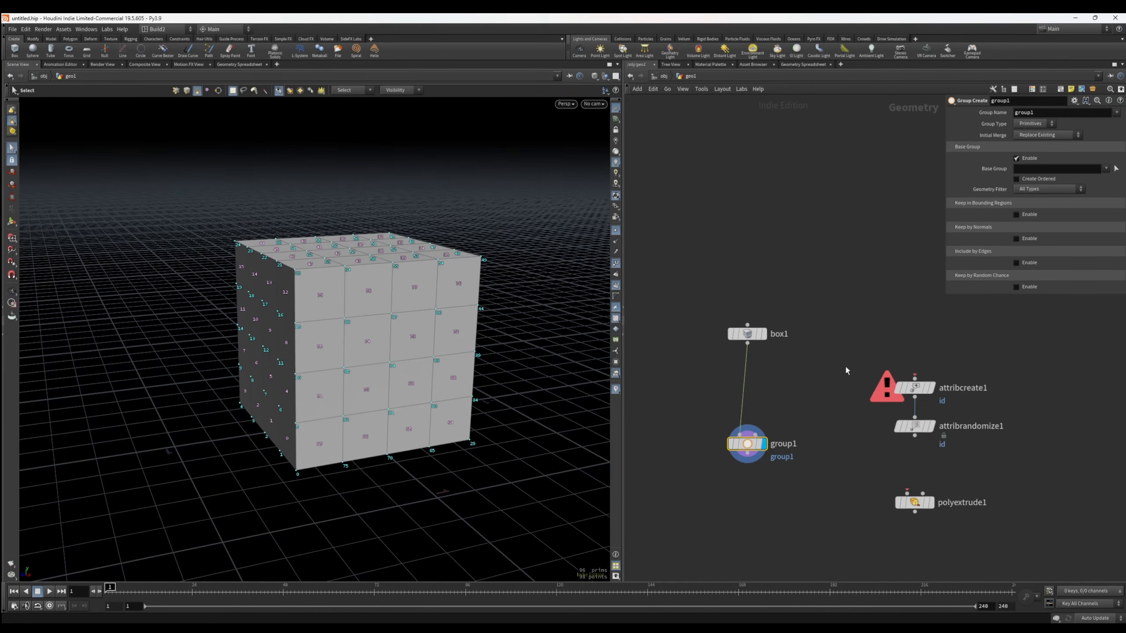
pyautogui.keyDown('alt'); pyautogui.moveTo(397, 350); pyautogui.dragTo(343, 365, button='right'); pyautogui.keyUp('alt')
pyautogui.keyDown('alt'); pyautogui.moveTo(343, 365); pyautogui.dragTo(375, 385); pyautogui.keyUp('alt')
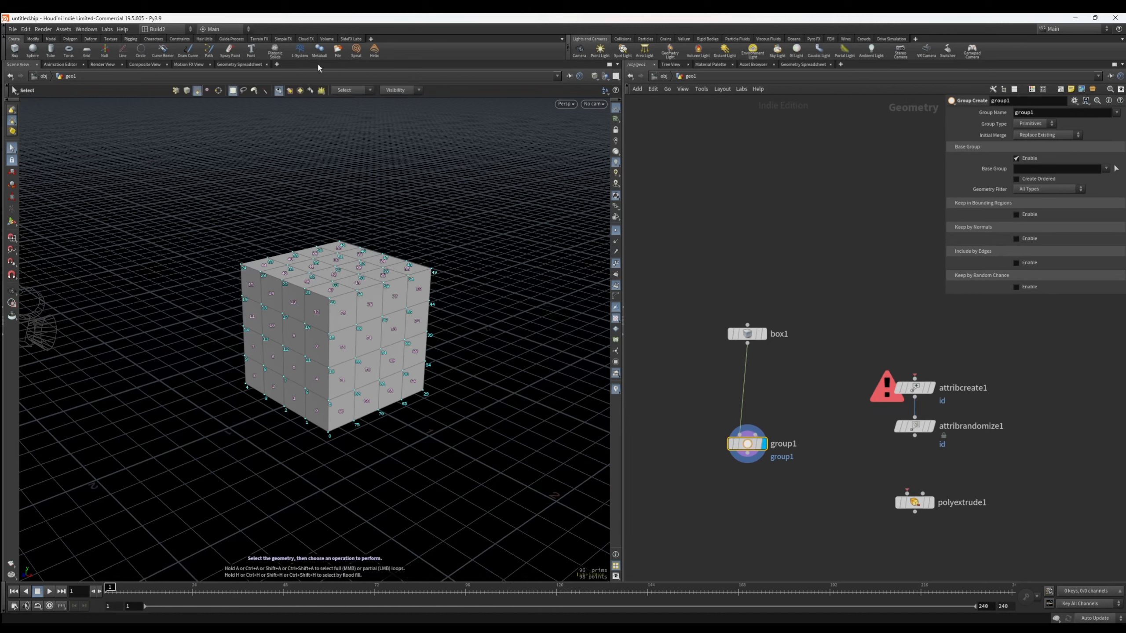
pyautogui.click(239, 64)
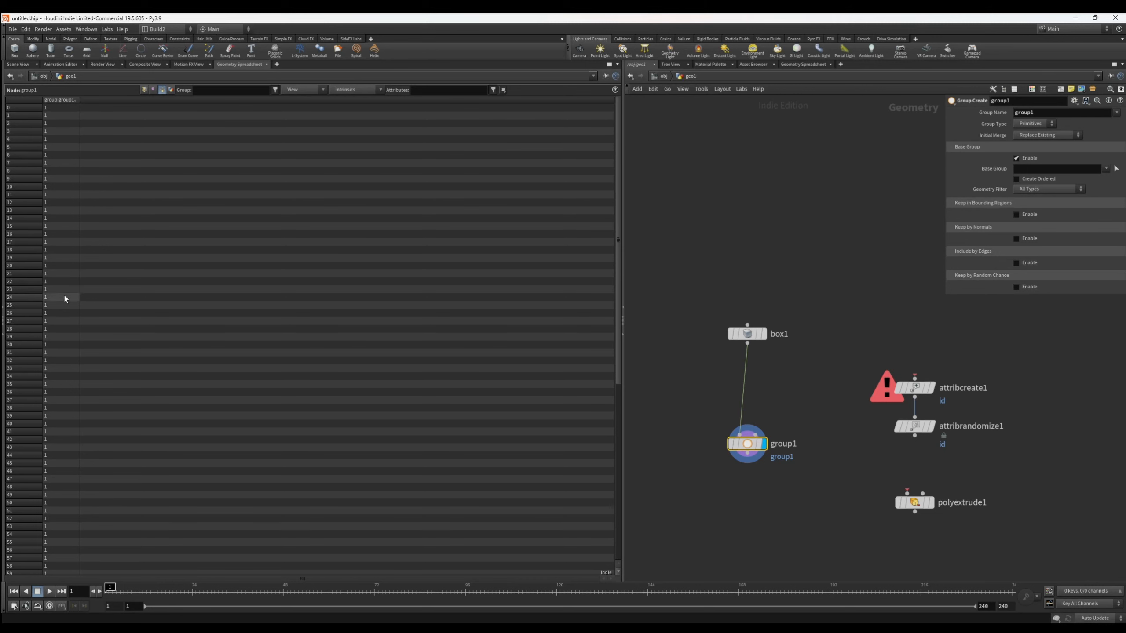
pyautogui.click(20, 65)
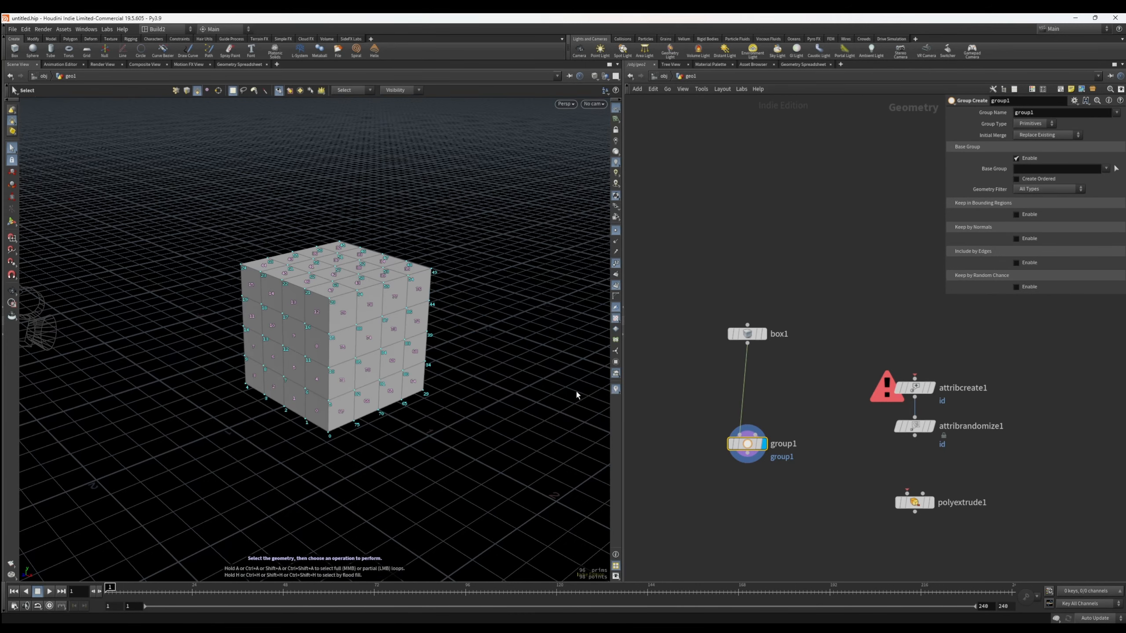
# Step: Show the group list overlay in the 3D viewport so that group1's primitives are highlighted
pyautogui.keyDown('alt'); pyautogui.moveTo(423, 371); pyautogui.dragTo(389, 327, button='right'); pyautogui.keyUp('alt')
pyautogui.keyDown('alt'); pyautogui.moveTo(389, 327); pyautogui.dragTo(477, 319, button='middle'); pyautogui.keyUp('alt')
pyautogui.keyDown('alt'); pyautogui.moveTo(477, 319); pyautogui.dragTo(459, 314); pyautogui.keyUp('alt')
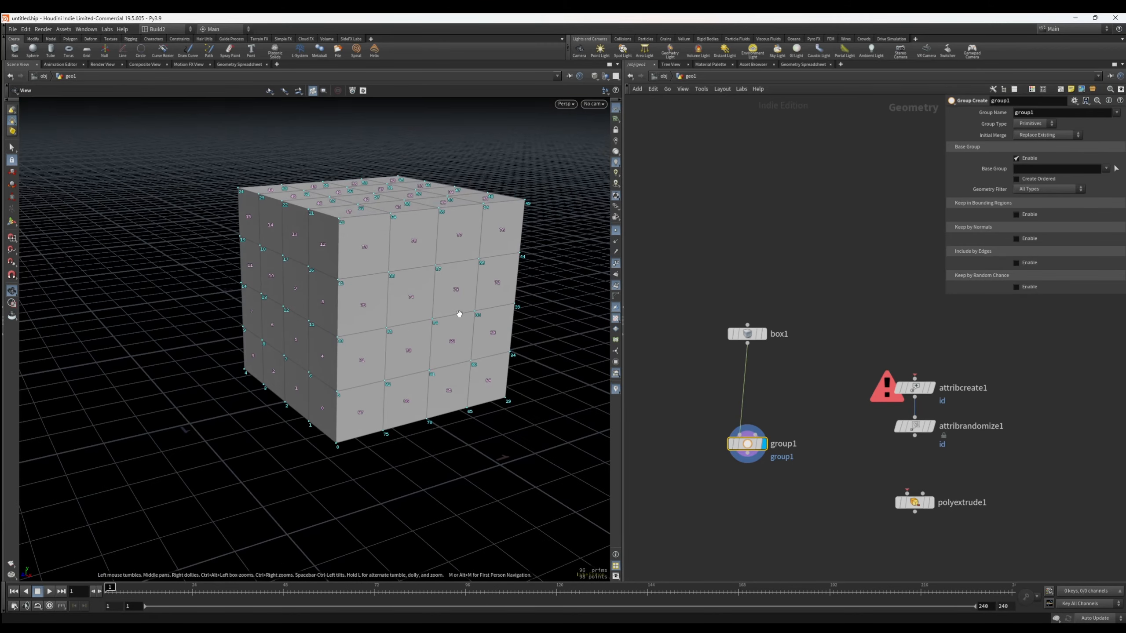
pyautogui.click(616, 363)
pyautogui.keyDown('alt'); pyautogui.moveTo(213, 329); pyautogui.dragTo(211, 279); pyautogui.keyUp('alt')
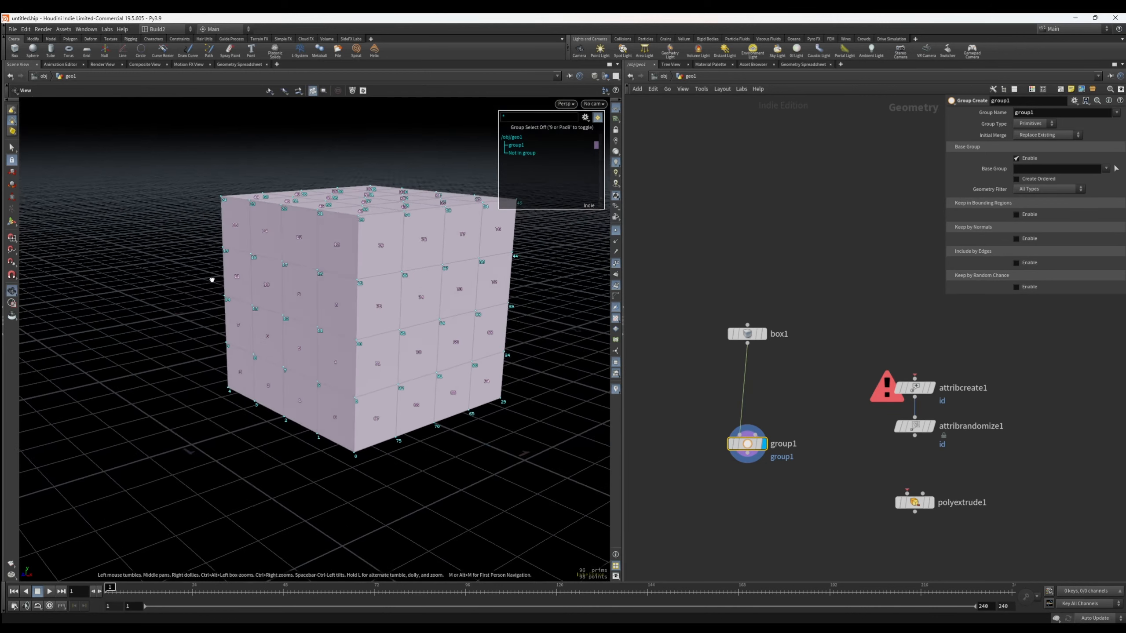
pyautogui.keyDown('alt'); pyautogui.moveTo(211, 279); pyautogui.dragTo(143, 324, button='middle'); pyautogui.keyUp('alt')
pyautogui.keyDown('alt'); pyautogui.moveTo(143, 324); pyautogui.dragTo(110, 355); pyautogui.keyUp('alt')
pyautogui.press('s')
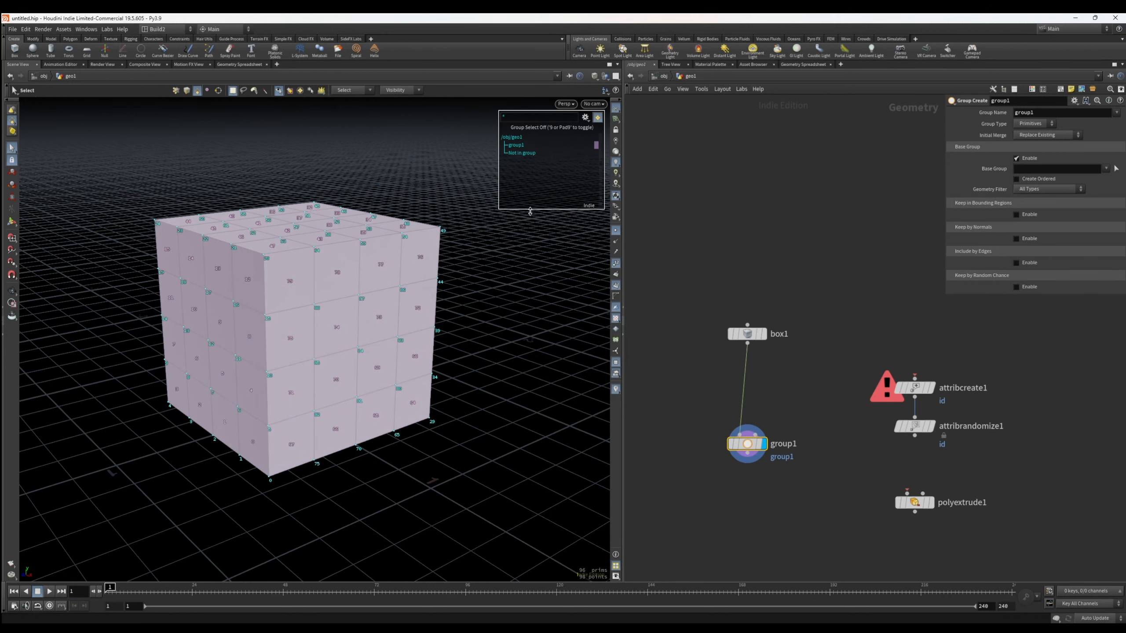
# Step: Pick a single face on the box's front side and check its group membership in the group list
pyautogui.click(377, 310)
pyautogui.press('Escape')
pyautogui.moveTo(536, 352); pyautogui.dragTo(510, 325)
pyautogui.press('s')
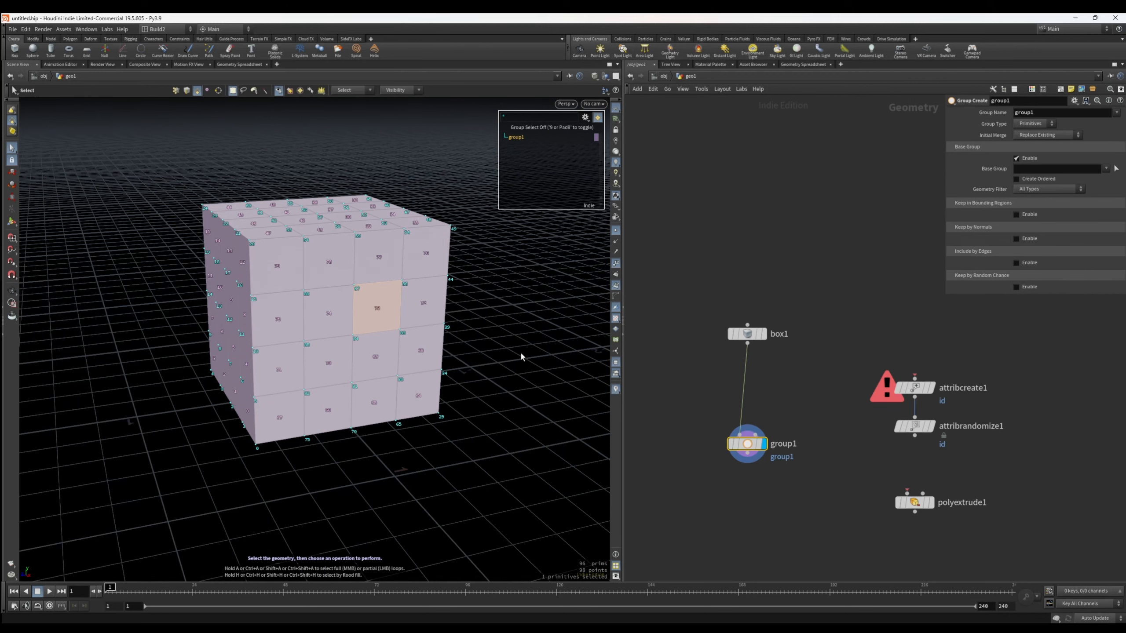
pyautogui.keyDown('alt'); pyautogui.moveTo(486, 317); pyautogui.dragTo(487, 382, button='middle'); pyautogui.keyUp('alt')
pyautogui.keyDown('alt'); pyautogui.moveTo(488, 383); pyautogui.dragTo(533, 382, button='right'); pyautogui.keyUp('alt')
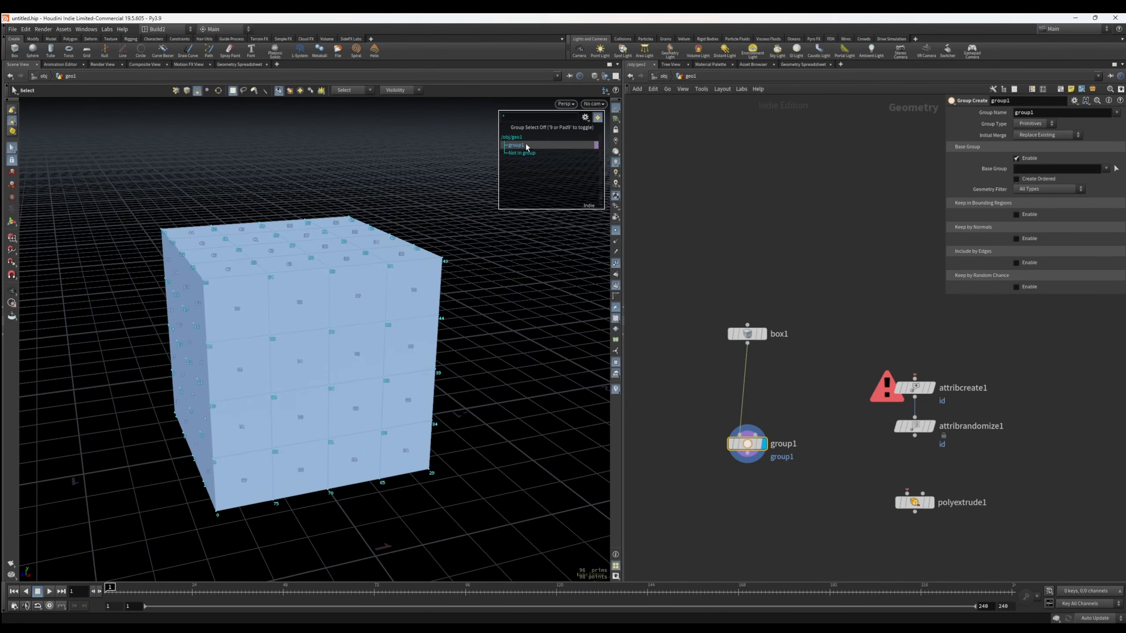
# Step: Select group1's primitives through the group list, inspect them around the box, and clear the selection
pyautogui.click(525, 143)
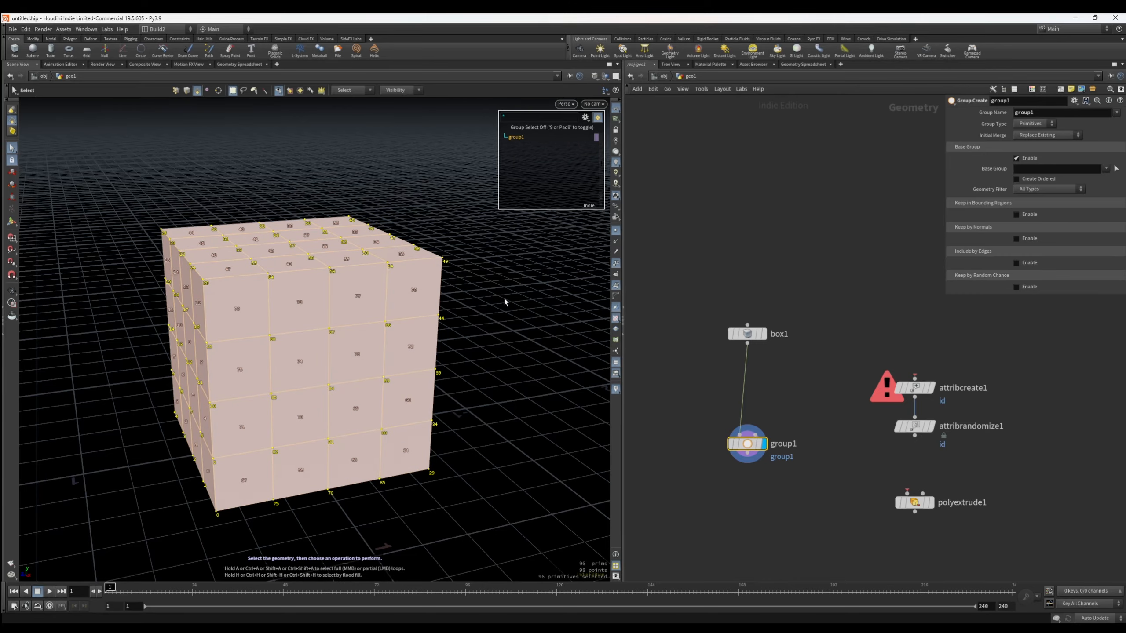
pyautogui.keyDown('alt'); pyautogui.moveTo(362, 371); pyautogui.dragTo(278, 387, button='right'); pyautogui.keyUp('alt')
pyautogui.keyDown('alt'); pyautogui.moveTo(279, 388); pyautogui.dragTo(289, 381); pyautogui.keyUp('alt')
pyautogui.keyDown('alt'); pyautogui.moveTo(289, 381); pyautogui.dragTo(346, 398, button='middle'); pyautogui.keyUp('alt')
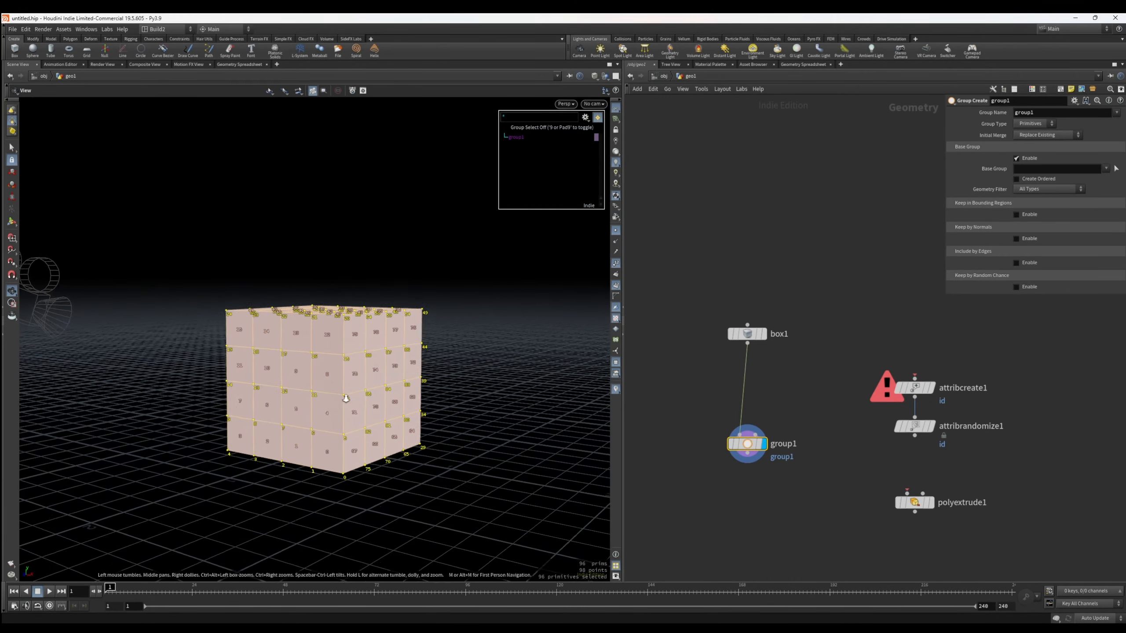
pyautogui.keyDown('alt'); pyautogui.moveTo(345, 399); pyautogui.dragTo(454, 386, button='right'); pyautogui.keyUp('alt')
pyautogui.keyDown('alt'); pyautogui.moveTo(454, 386); pyautogui.dragTo(379, 397); pyautogui.keyUp('alt')
pyautogui.keyDown('alt'); pyautogui.moveTo(379, 397); pyautogui.dragTo(306, 425, button='middle'); pyautogui.keyUp('alt')
pyautogui.keyDown('alt'); pyautogui.moveTo(301, 423); pyautogui.dragTo(368, 408, button='right'); pyautogui.keyUp('alt')
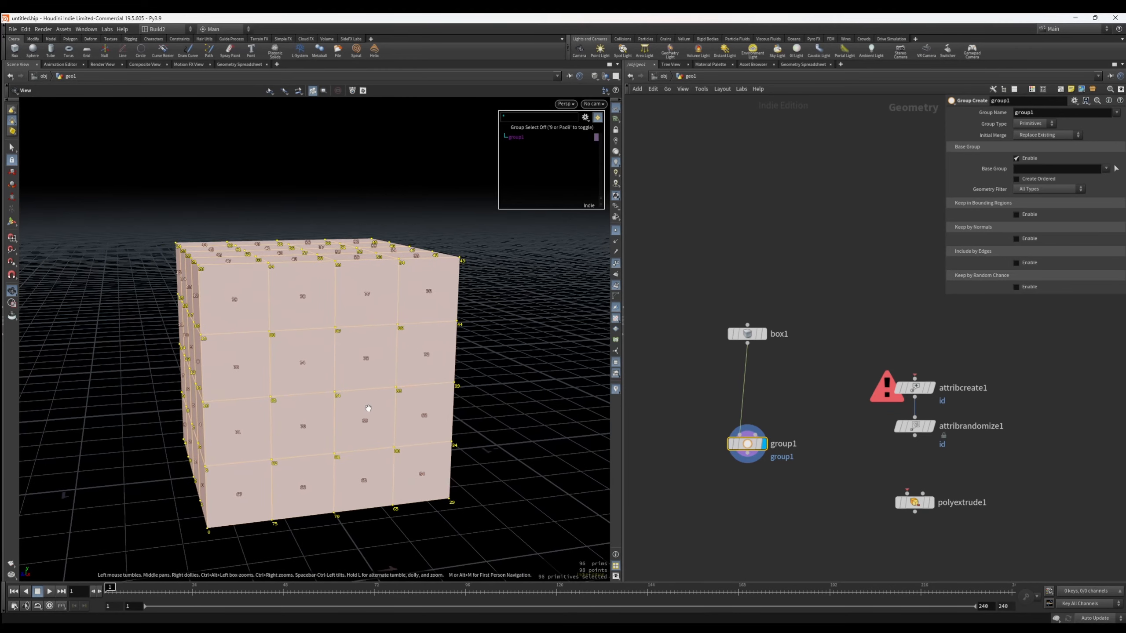
pyautogui.click(525, 313)
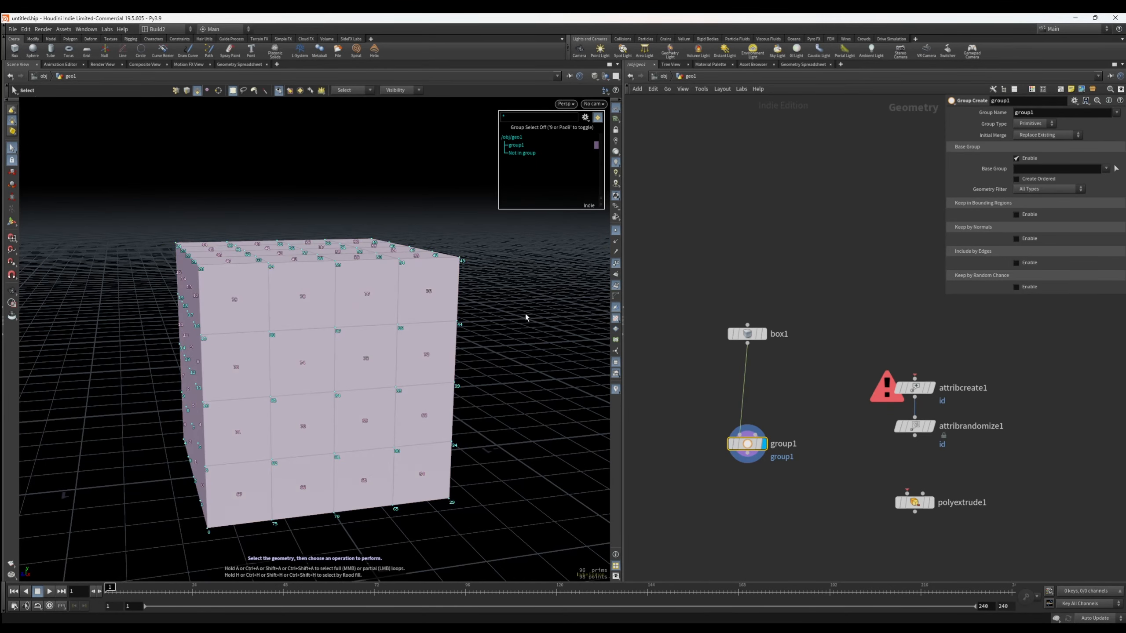
pyautogui.click(523, 146)
pyautogui.keyDown('alt'); pyautogui.moveTo(463, 348); pyautogui.dragTo(417, 364, button='right'); pyautogui.keyUp('alt')
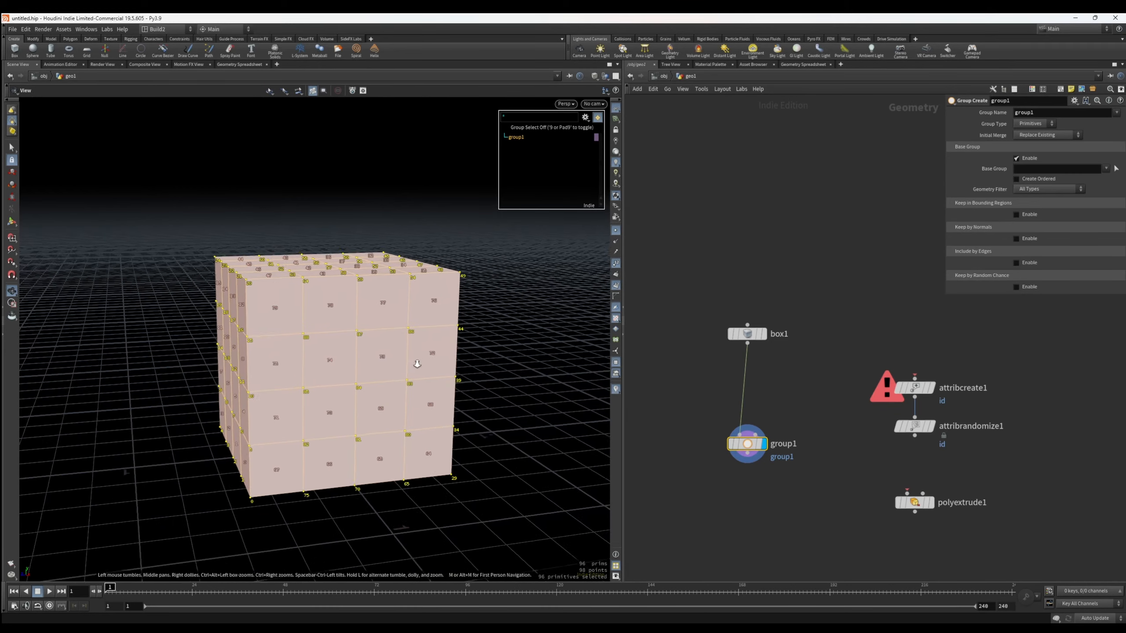
pyautogui.moveTo(417, 363); pyautogui.dragTo(460, 369)
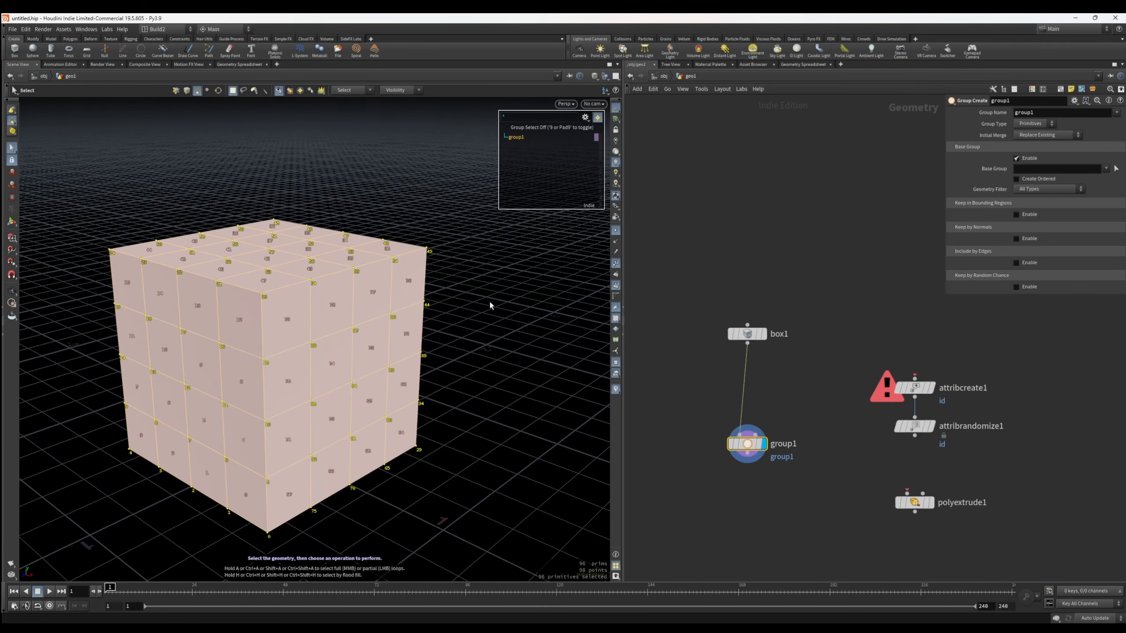
pyautogui.click(491, 305)
# Step: Restrict group1 to a single face by setting its Base Group to 74
pyautogui.click(1098, 171)
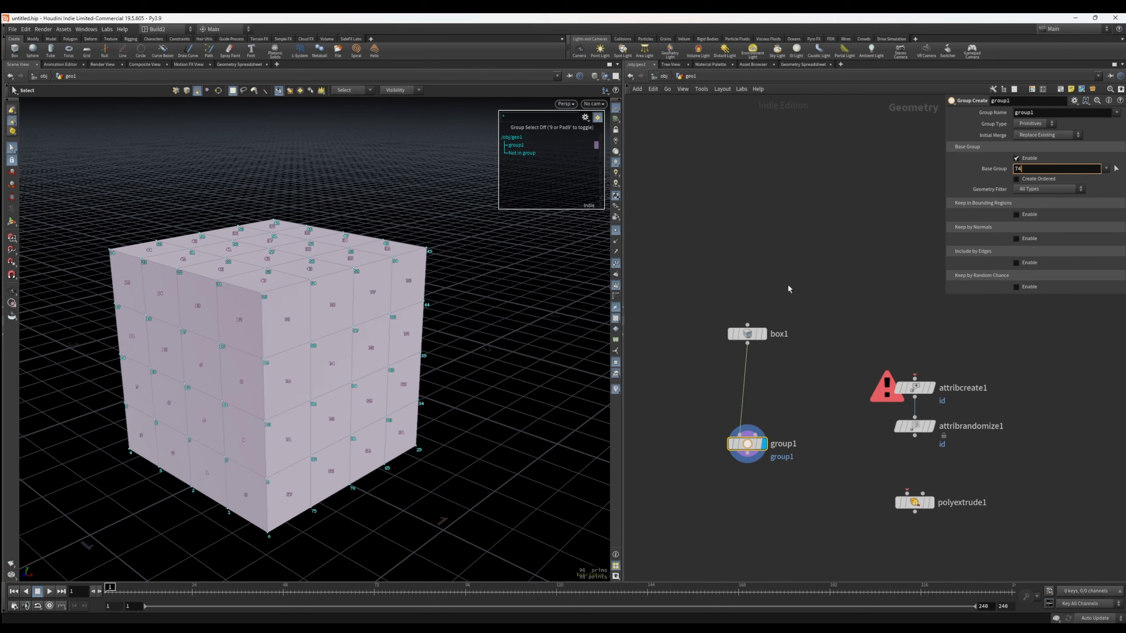
pyautogui.press('Return')
pyautogui.keyDown('alt'); pyautogui.moveTo(296, 365); pyautogui.dragTo(439, 360); pyautogui.keyUp('alt')
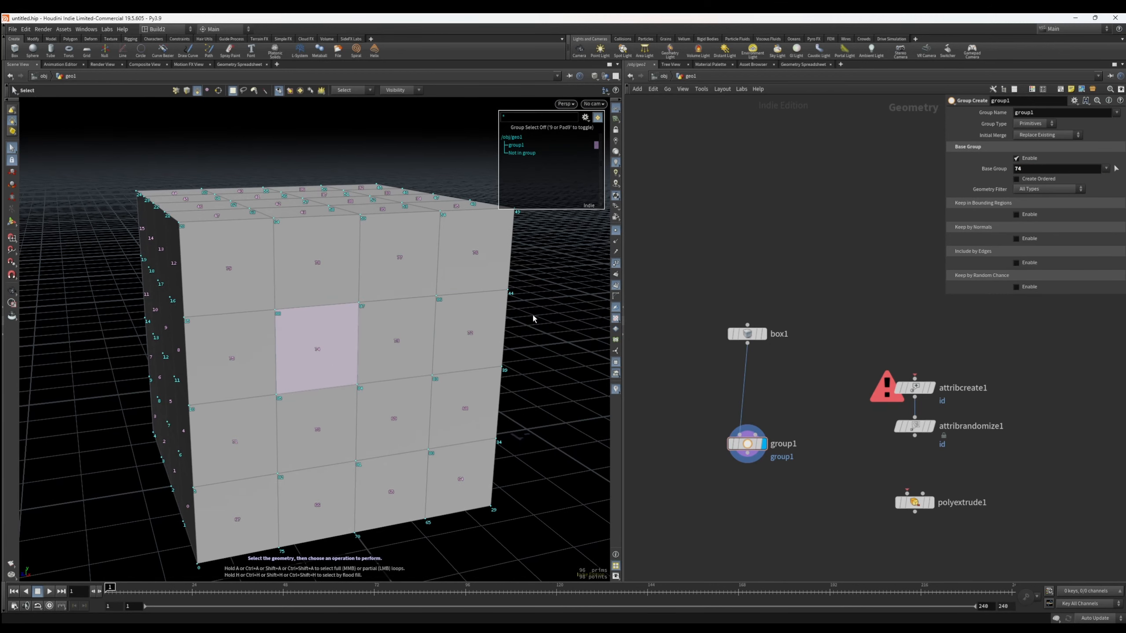
# Step: Invert the single-face pattern by setting group1's Base Group to !74
pyautogui.click(1017, 169)
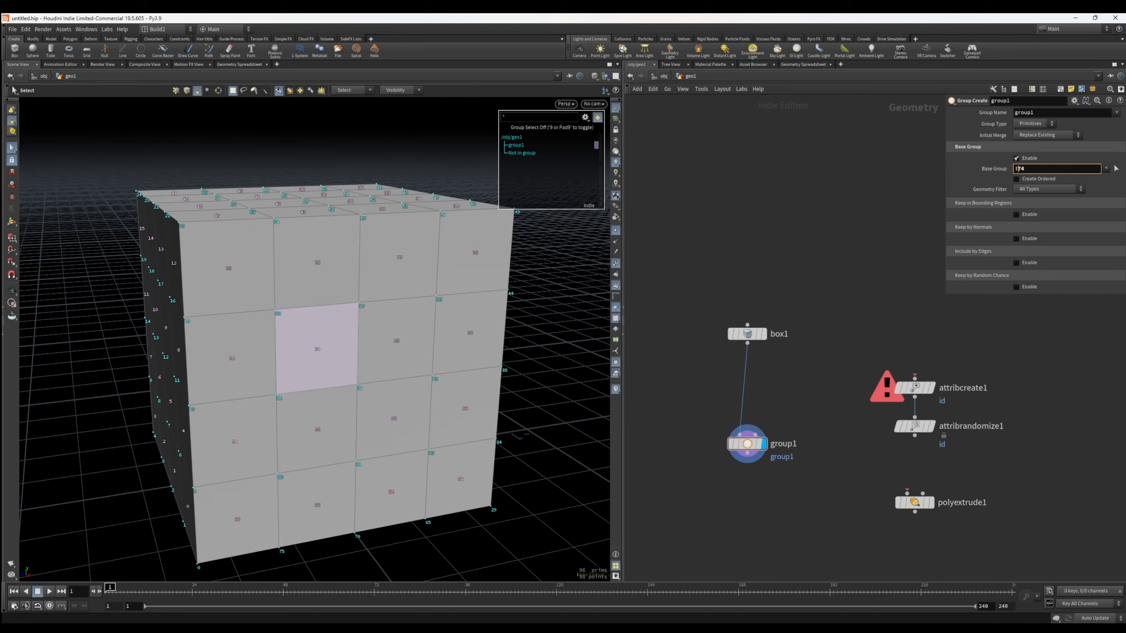
pyautogui.press('Return')
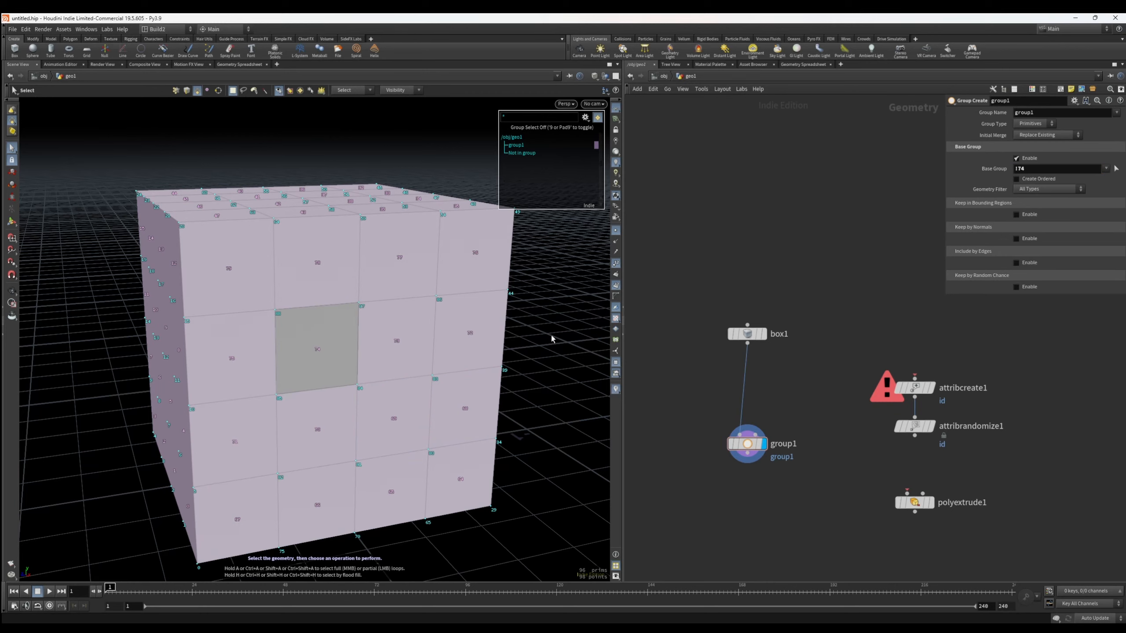
pyautogui.keyDown('alt'); pyautogui.moveTo(551, 337); pyautogui.dragTo(496, 359, button='right'); pyautogui.keyUp('alt')
pyautogui.keyDown('alt'); pyautogui.moveTo(496, 360); pyautogui.dragTo(478, 360); pyautogui.keyUp('alt')
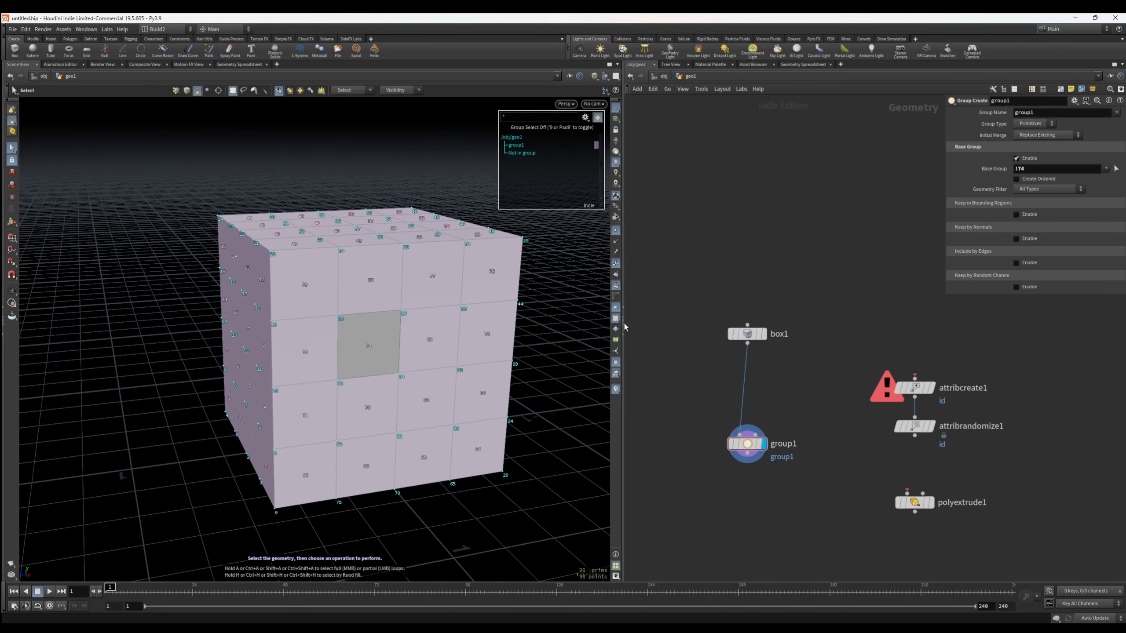
# Step: Set group1's Base Group to the primitive range 63-74
pyautogui.click(1016, 168)
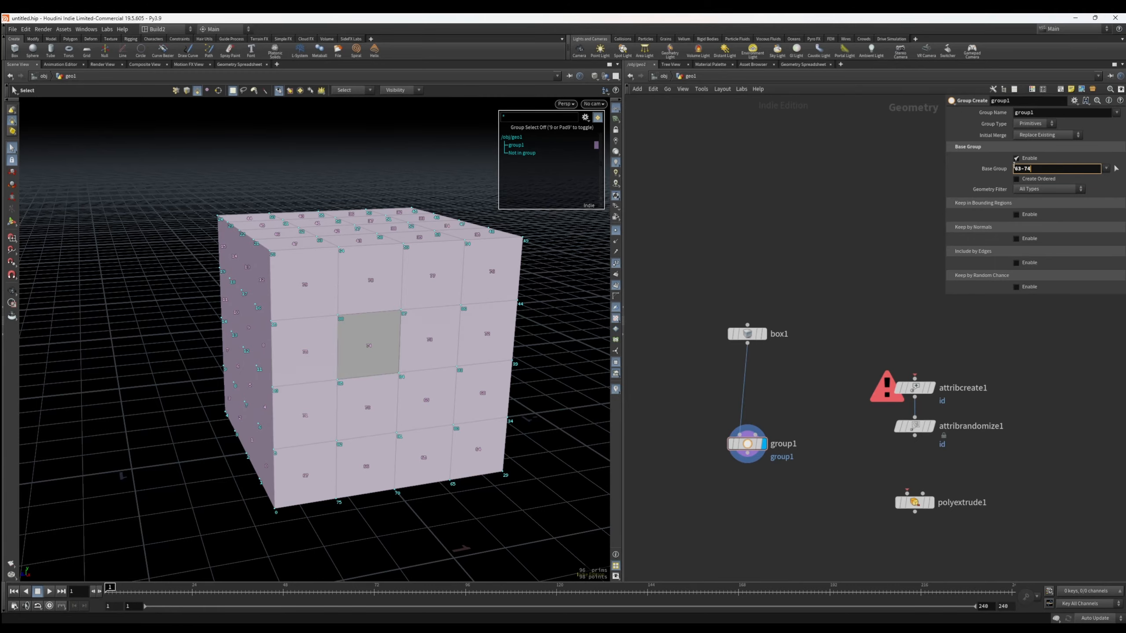
pyautogui.press('Return')
pyautogui.press('Escape')
pyautogui.moveTo(399, 350); pyautogui.dragTo(436, 382)
# Step: Invert the primitive range by setting group1's Base Group to !63-74, and inspect the grouped faces
pyautogui.click(1016, 168)
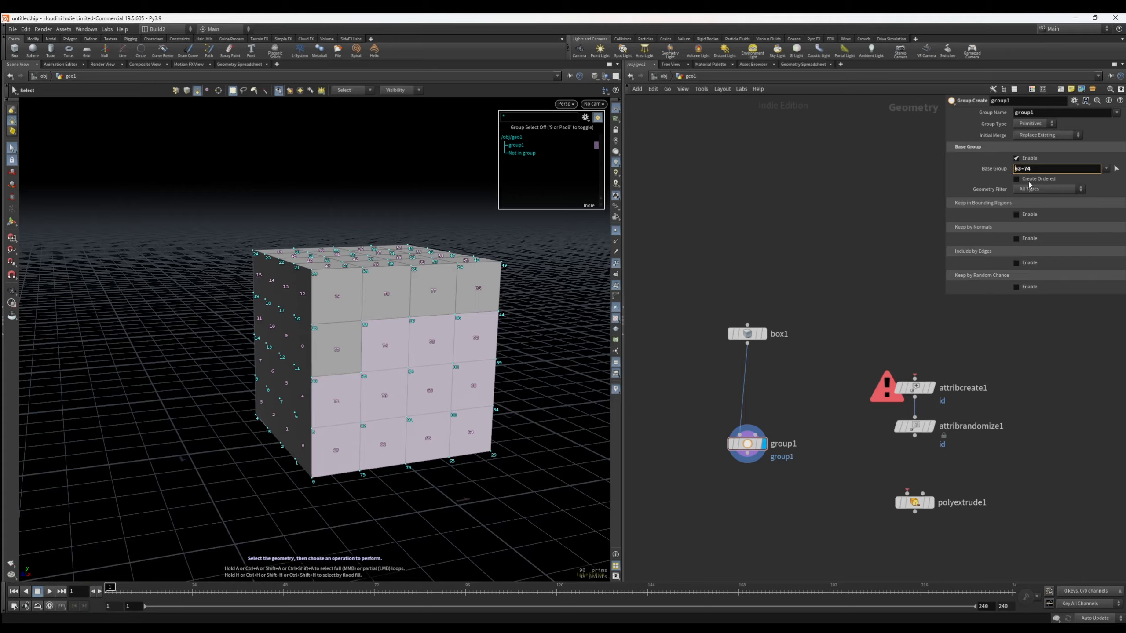
pyautogui.write('!')
pyautogui.press('Return')
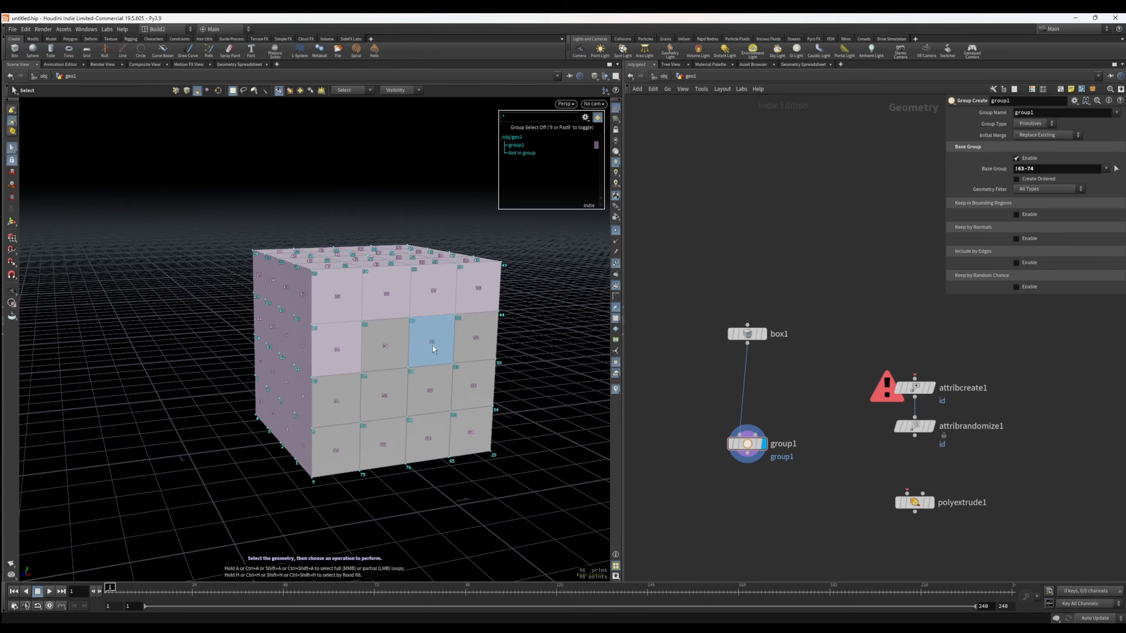
pyautogui.keyDown('alt'); pyautogui.moveTo(434, 350); pyautogui.dragTo(405, 354, button='right'); pyautogui.keyUp('alt')
pyautogui.keyDown('alt'); pyautogui.moveTo(405, 355); pyautogui.dragTo(414, 349); pyautogui.keyUp('alt')
pyautogui.keyDown('alt'); pyautogui.moveTo(414, 350); pyautogui.dragTo(312, 384, button='middle'); pyautogui.keyUp('alt')
pyautogui.keyDown('alt'); pyautogui.moveTo(311, 384); pyautogui.dragTo(458, 413); pyautogui.keyUp('alt')
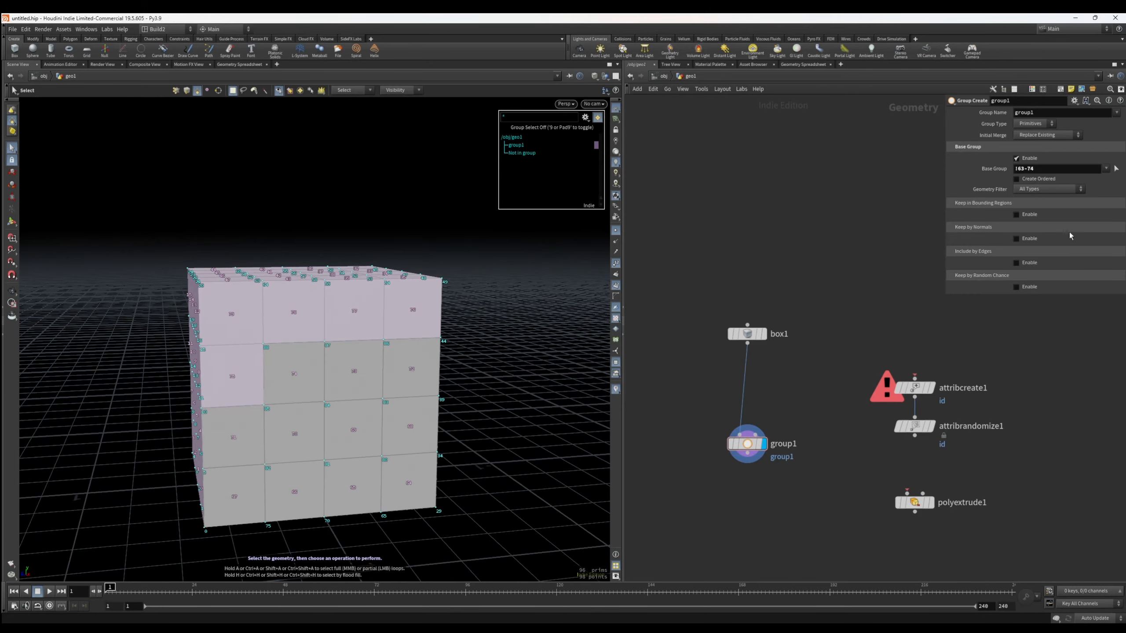
# Step: Set group1's Base Group to the wildcard * to include every primitive, and inspect the box
pyautogui.tripleClick(1051, 170)
pyautogui.write('*')
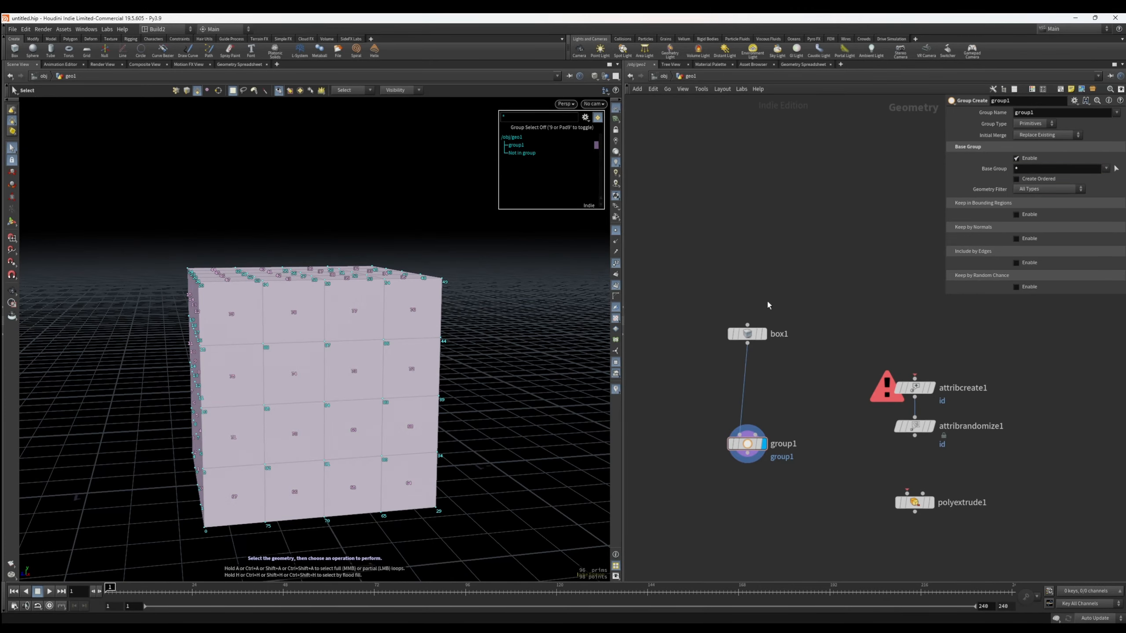
pyautogui.keyDown('alt'); pyautogui.moveTo(417, 367); pyautogui.dragTo(310, 377, button='right'); pyautogui.keyUp('alt')
pyautogui.keyDown('alt'); pyautogui.moveTo(310, 377); pyautogui.dragTo(346, 394); pyautogui.keyUp('alt')
pyautogui.keyDown('alt'); pyautogui.moveTo(345, 393); pyautogui.dragTo(368, 423, button='middle'); pyautogui.keyUp('alt')
pyautogui.keyDown('alt'); pyautogui.moveTo(368, 423); pyautogui.dragTo(463, 416, button='right'); pyautogui.keyUp('alt')
pyautogui.keyDown('alt'); pyautogui.moveTo(463, 417); pyautogui.dragTo(421, 405); pyautogui.keyUp('alt')
# Step: Clear group1's Base Group pattern and disable the Base Group section
pyautogui.click(1044, 166)
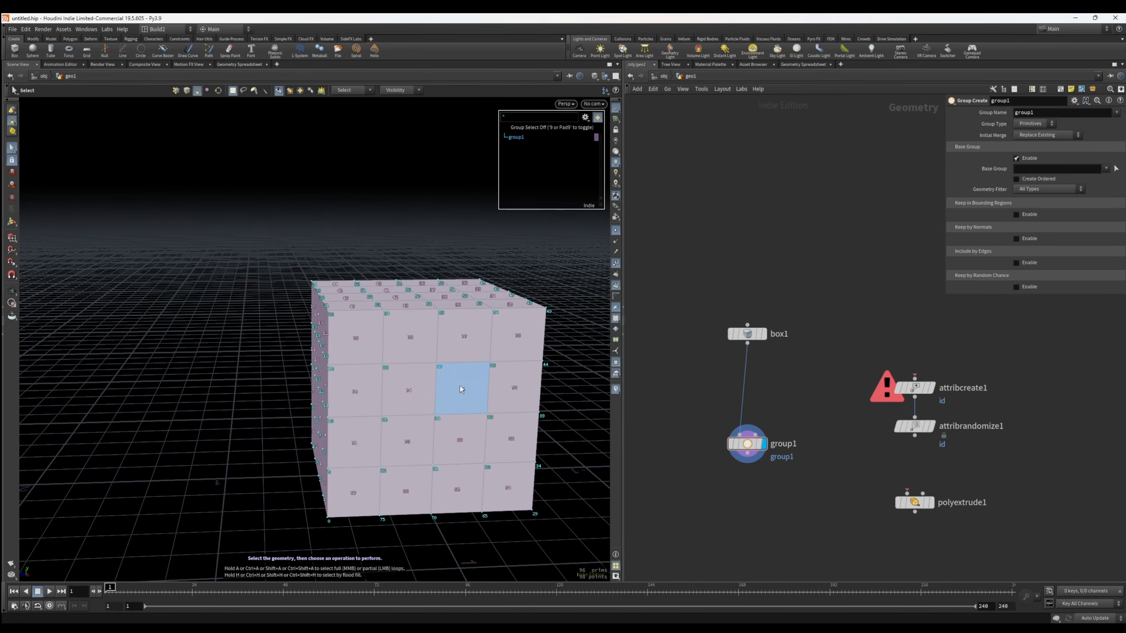
pyautogui.moveTo(868, 339); pyautogui.dragTo(862, 317, button='middle')
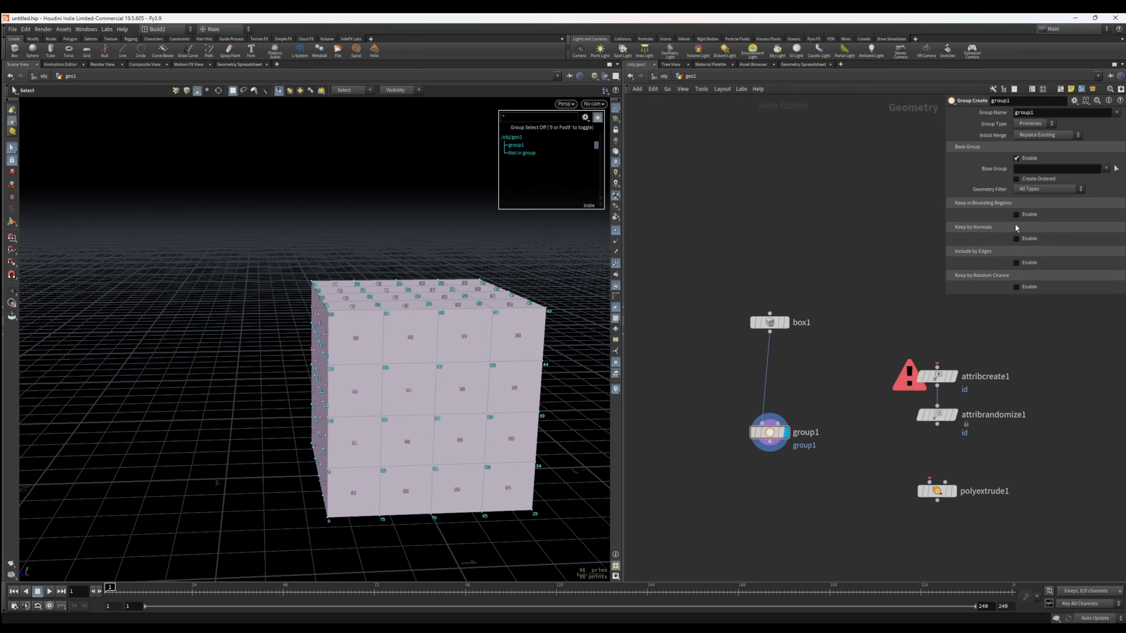
pyautogui.click(1028, 159)
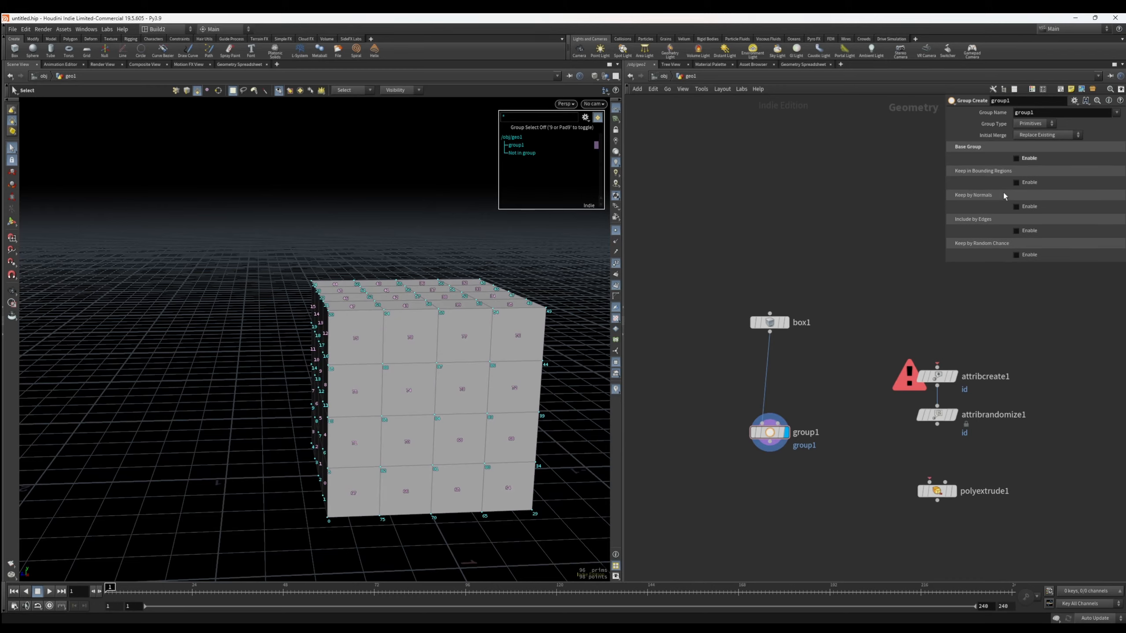
# Step: Enable Keep in Bounding Regions for group1 and inspect which faces the bounding box covers
pyautogui.click(1026, 182)
pyautogui.scroll(-3, 312, 397)
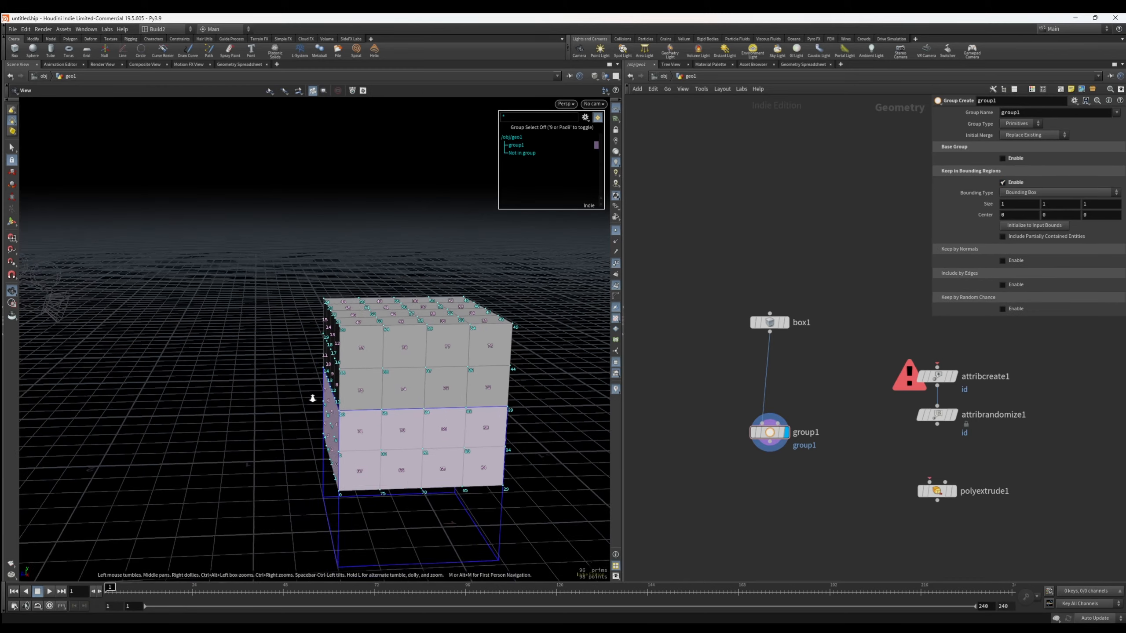
pyautogui.keyDown('alt'); pyautogui.moveTo(312, 398); pyautogui.dragTo(298, 337); pyautogui.keyUp('alt')
pyautogui.scroll(4, 299, 337)
pyautogui.keyDown('alt'); pyautogui.moveTo(377, 302); pyautogui.dragTo(339, 315); pyautogui.keyUp('alt')
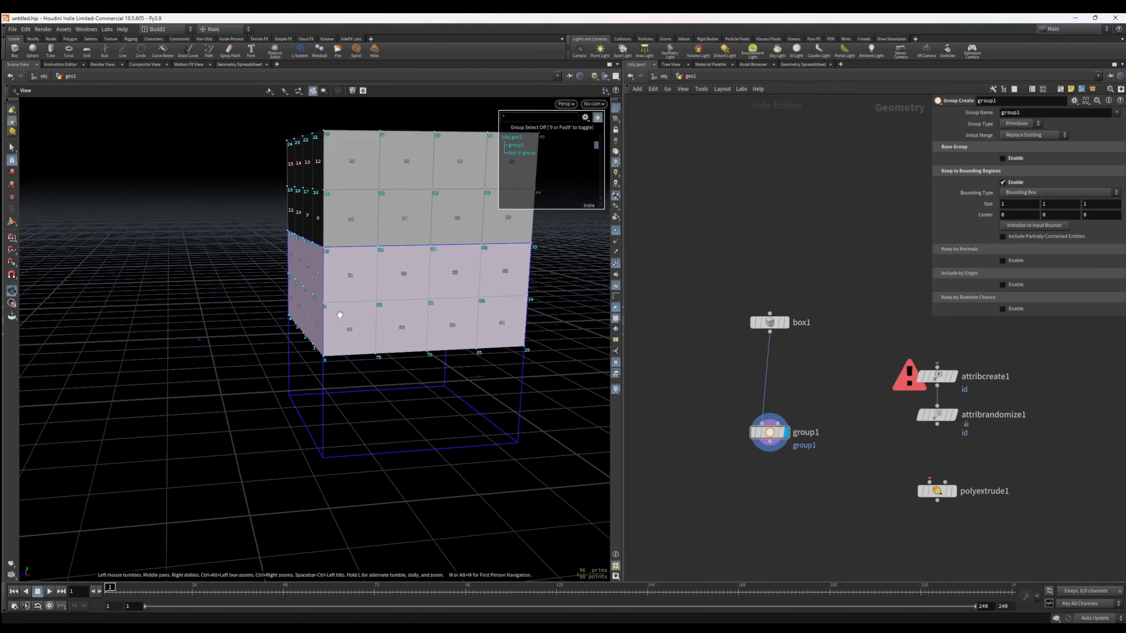
# Step: Try Bounding Sphere as group1's Bounding Type, inspect the box, and return the type to Bounding Box
pyautogui.click(1024, 196)
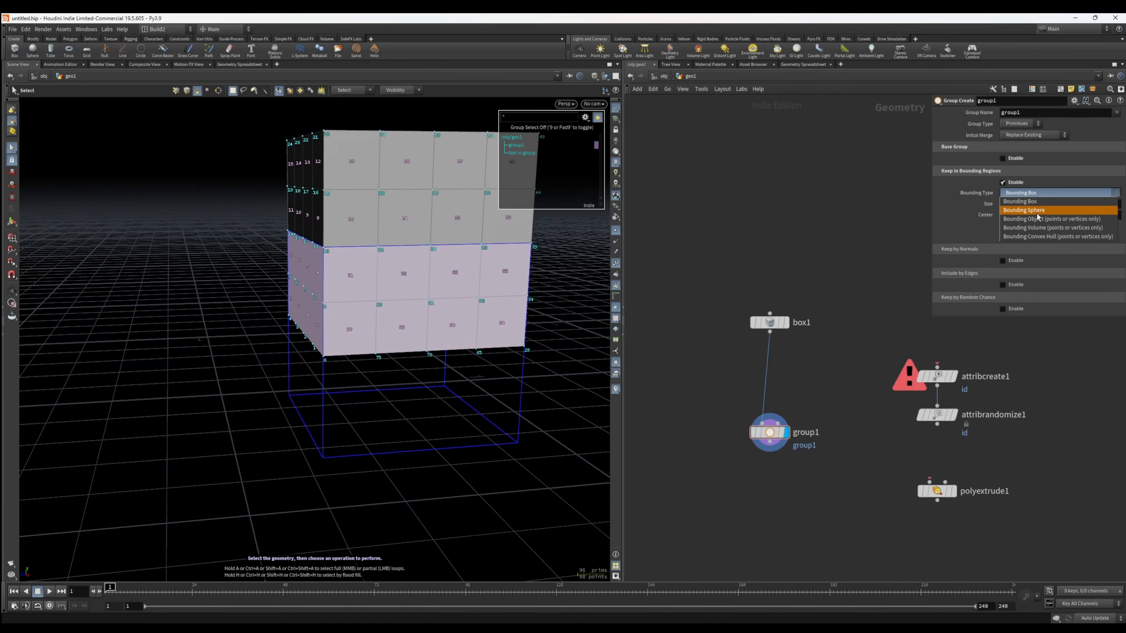
pyautogui.click(1037, 215)
pyautogui.keyDown('alt'); pyautogui.moveTo(521, 348); pyautogui.dragTo(468, 323); pyautogui.keyUp('alt')
pyautogui.click(1027, 194)
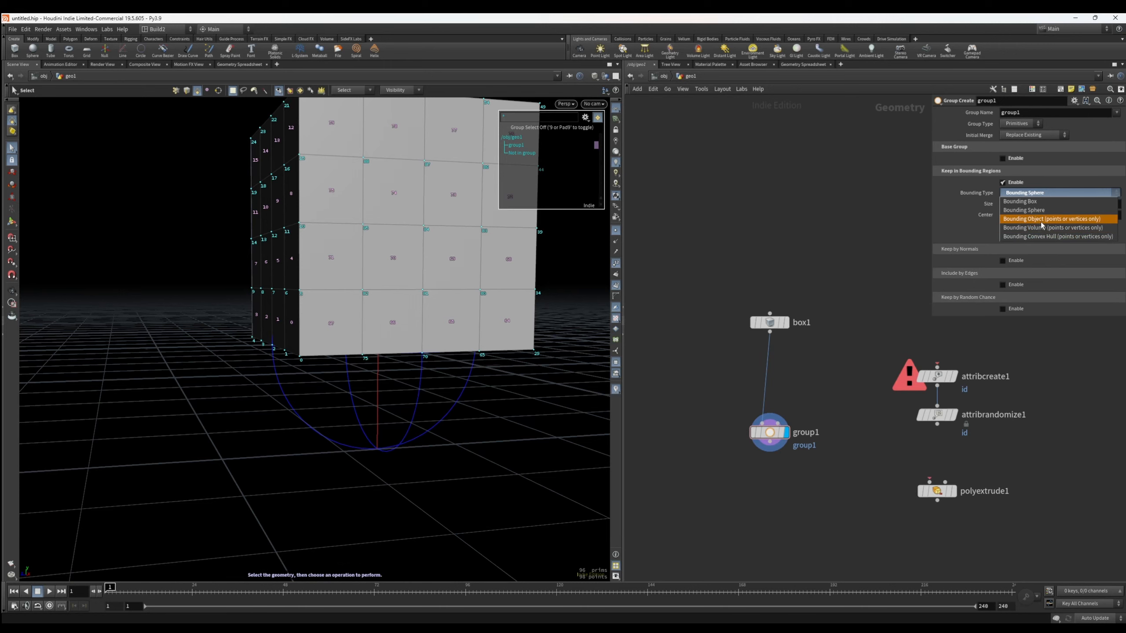
pyautogui.click(1032, 201)
pyautogui.keyDown('alt'); pyautogui.moveTo(461, 302); pyautogui.dragTo(523, 330); pyautogui.keyUp('alt')
pyautogui.scroll(-3, 523, 331)
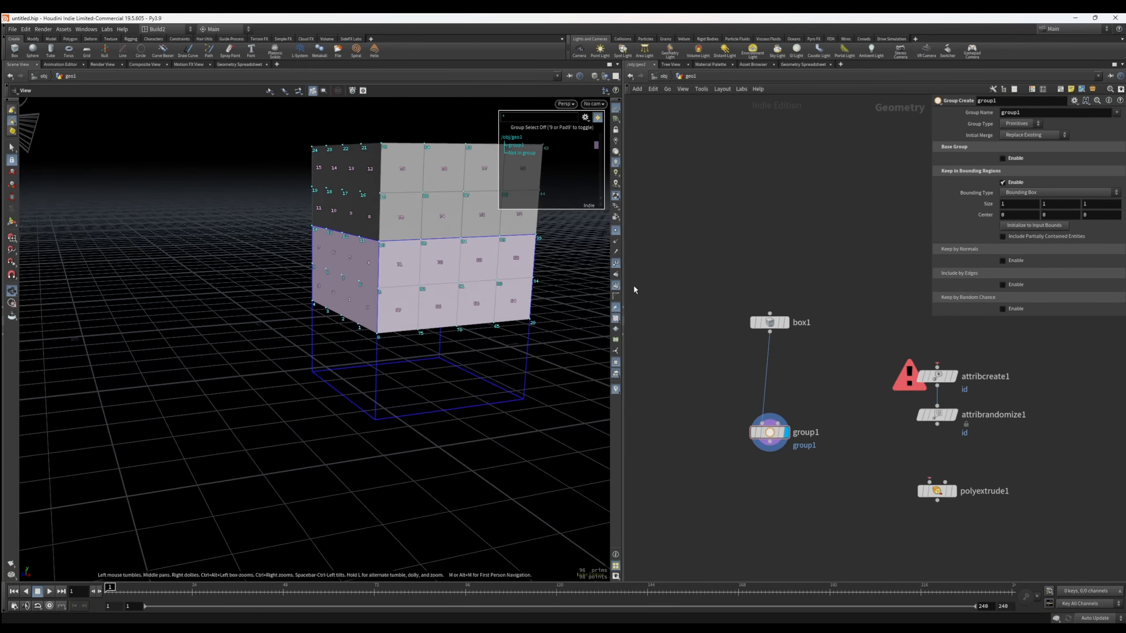
# Step: Offset group1's bounding box by setting its Center X to 0.5, and inspect which faces are grouped
pyautogui.moveTo(1003, 204); pyautogui.dragTo(1057, 214, button='middle')
pyautogui.keyDown('ctrl'); pyautogui.middleClick(1019, 205); pyautogui.keyUp('ctrl')
pyautogui.moveTo(395, 285); pyautogui.dragTo(492, 301)
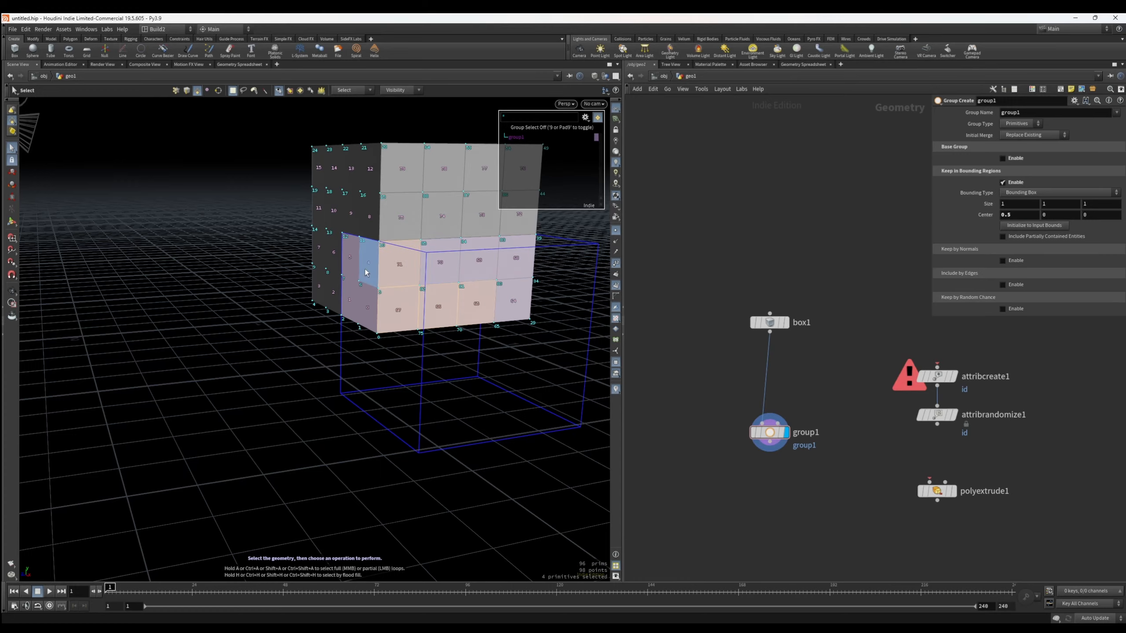
pyautogui.keyDown('alt'); pyautogui.moveTo(266, 266); pyautogui.dragTo(321, 302); pyautogui.keyUp('alt')
pyautogui.click(246, 390)
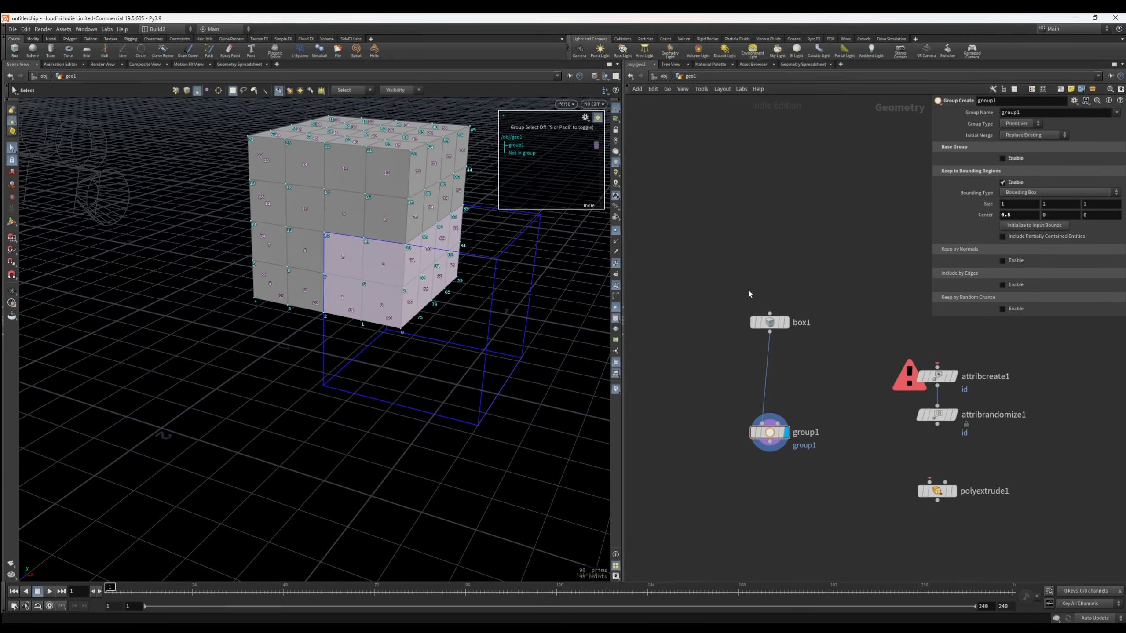
# Step: Enable Include Partially Contained Entities for the bounding region and inspect the grouped faces around the box
pyautogui.click(1044, 236)
pyautogui.keyDown('alt'); pyautogui.moveTo(363, 303); pyautogui.dragTo(433, 276, button='right'); pyautogui.keyUp('alt')
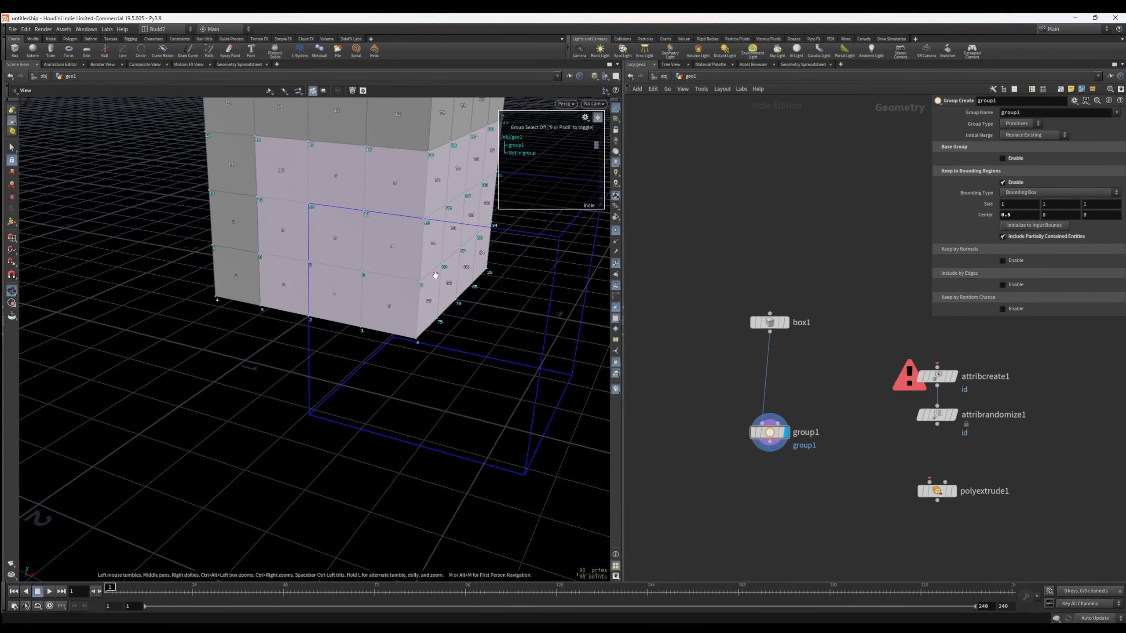
pyautogui.keyDown('alt'); pyautogui.moveTo(433, 277); pyautogui.dragTo(181, 258); pyautogui.keyUp('alt')
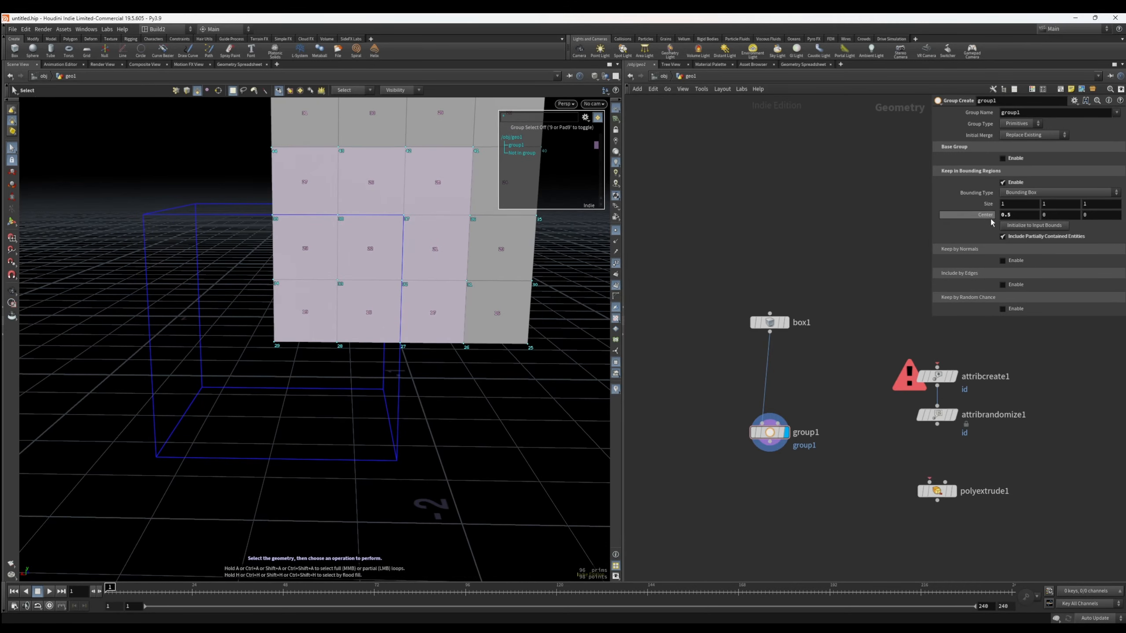
# Step: Set the bounding box's Center X to 0.3 and disable Include Partially Contained Entities, then inspect the grouped faces
pyautogui.moveTo(1016, 216); pyautogui.dragTo(993, 216, button='middle')
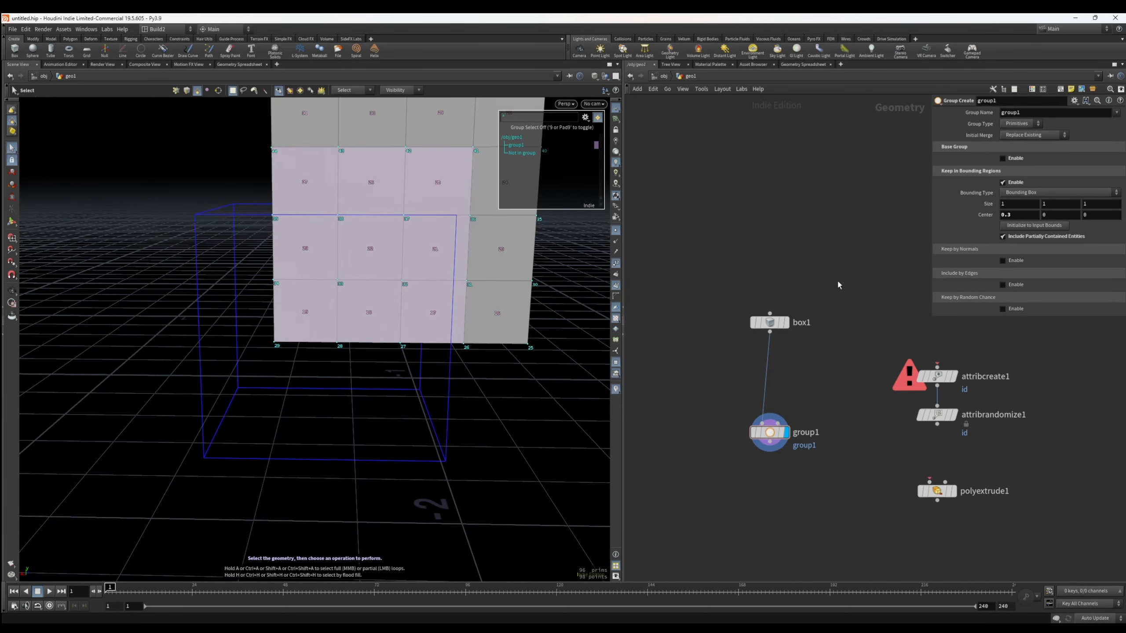
pyautogui.keyDown('alt'); pyautogui.moveTo(451, 268); pyautogui.dragTo(432, 272, button='right'); pyautogui.keyUp('alt')
pyautogui.click(1037, 239)
pyautogui.keyDown('alt'); pyautogui.moveTo(432, 281); pyautogui.dragTo(401, 314); pyautogui.keyUp('alt')
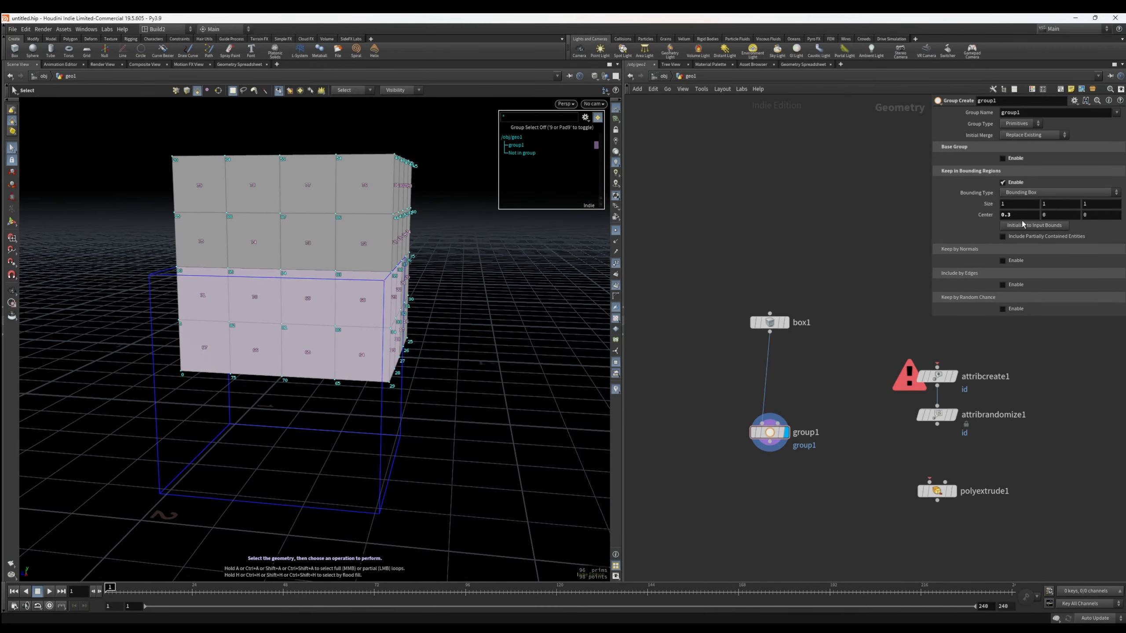
# Step: Disable Keep in Bounding Regions, enable Keep by Normals for group1, and inspect the box
pyautogui.click(1017, 182)
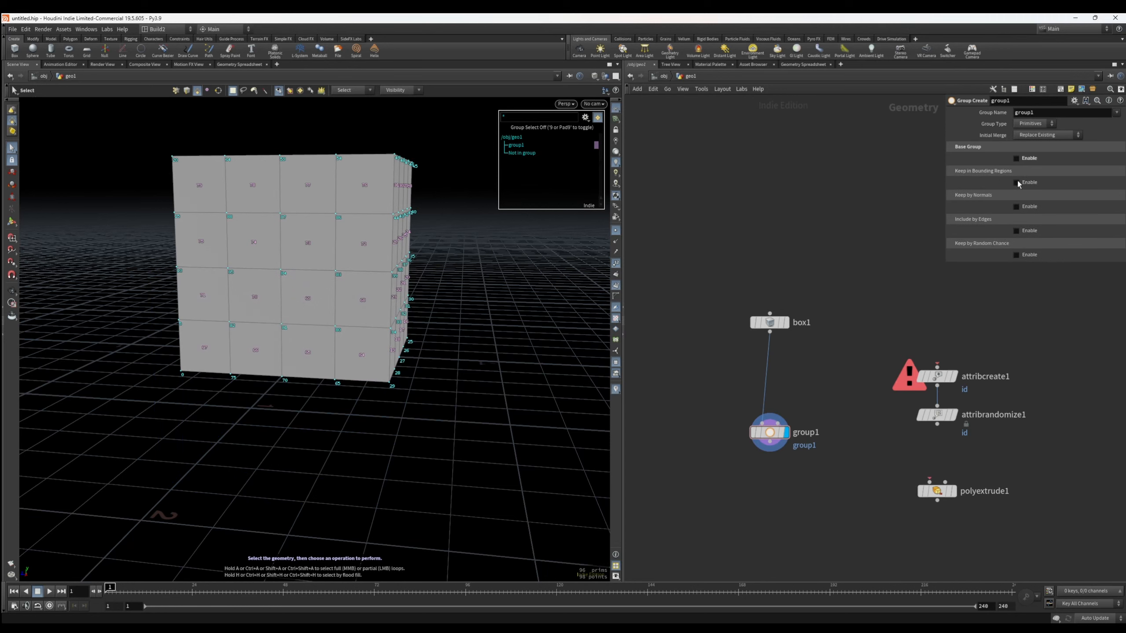
pyautogui.click(1017, 207)
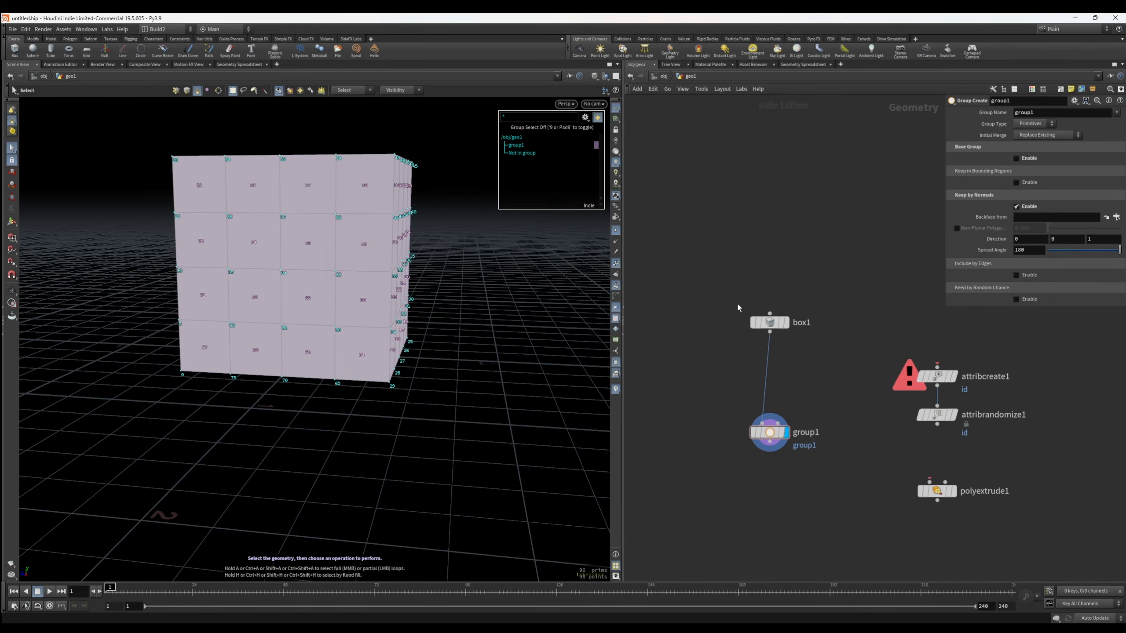
pyautogui.moveTo(409, 289); pyautogui.dragTo(427, 340)
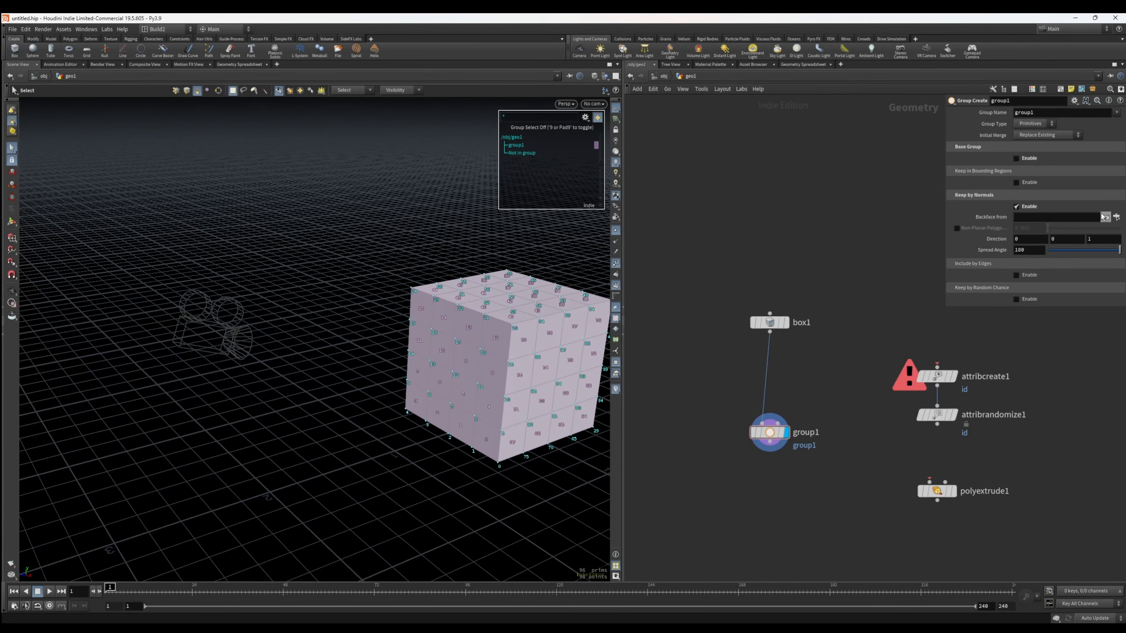
pyautogui.rightClick(510, 310)
pyautogui.click(456, 323)
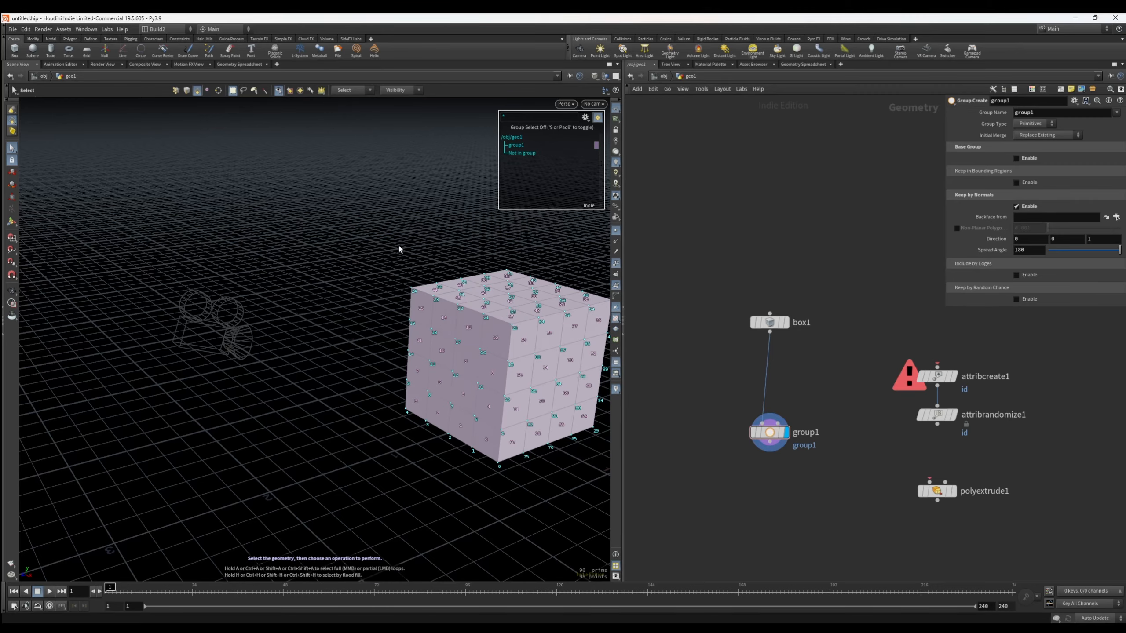
# Step: Set group1's Backface From to the camera /obj/cam1 in the Keep by Normals section
pyautogui.keyDown('alt'); pyautogui.moveTo(400, 249); pyautogui.dragTo(368, 290, button='right'); pyautogui.keyUp('alt')
pyautogui.keyDown('alt'); pyautogui.moveTo(368, 291); pyautogui.dragTo(344, 311, button='middle'); pyautogui.keyUp('alt')
pyautogui.keyDown('alt'); pyautogui.moveTo(345, 312); pyautogui.dragTo(349, 319); pyautogui.keyUp('alt')
pyautogui.keyDown('alt'); pyautogui.moveTo(349, 319); pyautogui.dragTo(417, 319, button='right'); pyautogui.keyUp('alt')
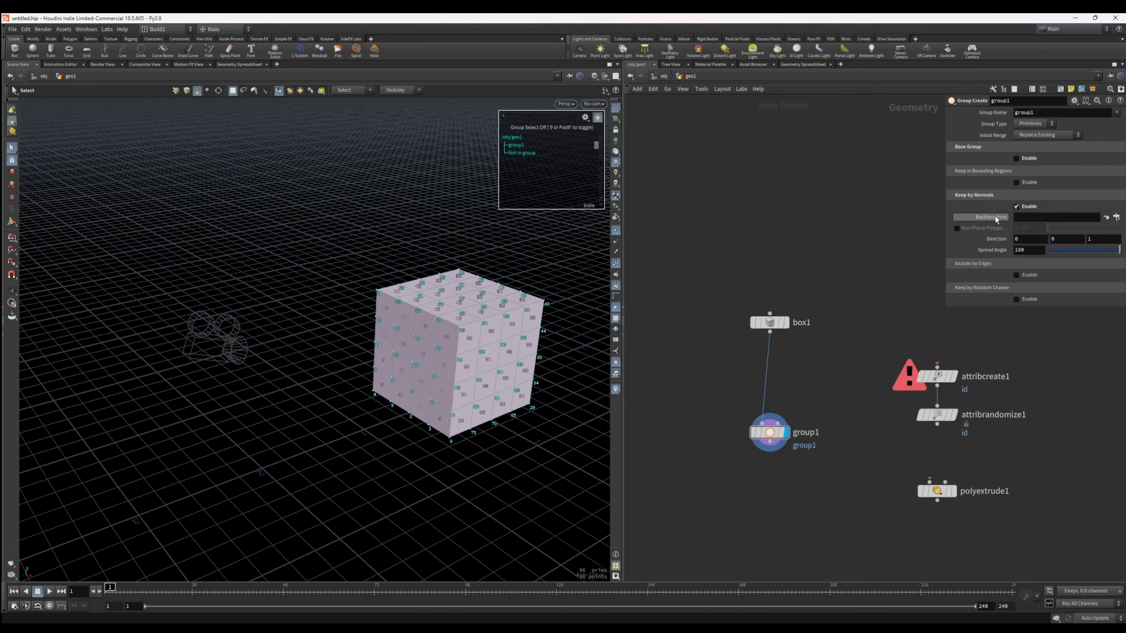
pyautogui.keyDown('alt'); pyautogui.moveTo(269, 377); pyautogui.dragTo(305, 351); pyautogui.keyUp('alt')
pyautogui.keyDown('alt'); pyautogui.moveTo(305, 351); pyautogui.dragTo(339, 352, button='right'); pyautogui.keyUp('alt')
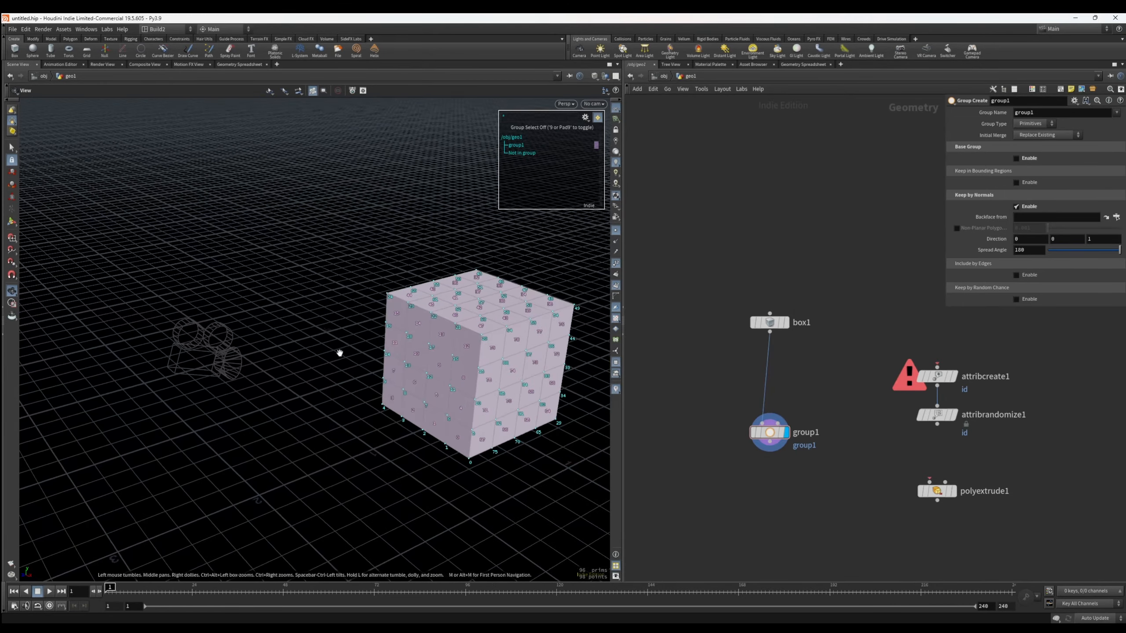
pyautogui.moveTo(339, 352)
pyautogui.keyDown('alt'); pyautogui.mouseDown()
pyautogui.moveTo(359, 347)
pyautogui.moveTo(337, 370)
pyautogui.moveTo(437, 367)
pyautogui.moveTo(341, 367)
pyautogui.mouseUp(); pyautogui.keyUp('alt')
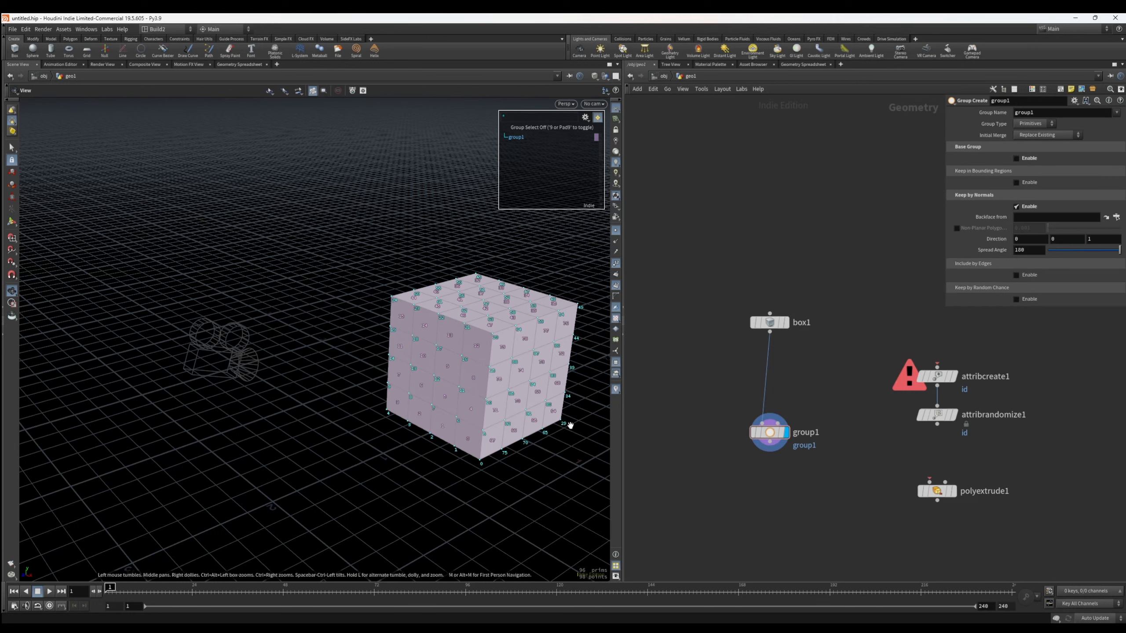
pyautogui.press('s')
pyautogui.click(1116, 217)
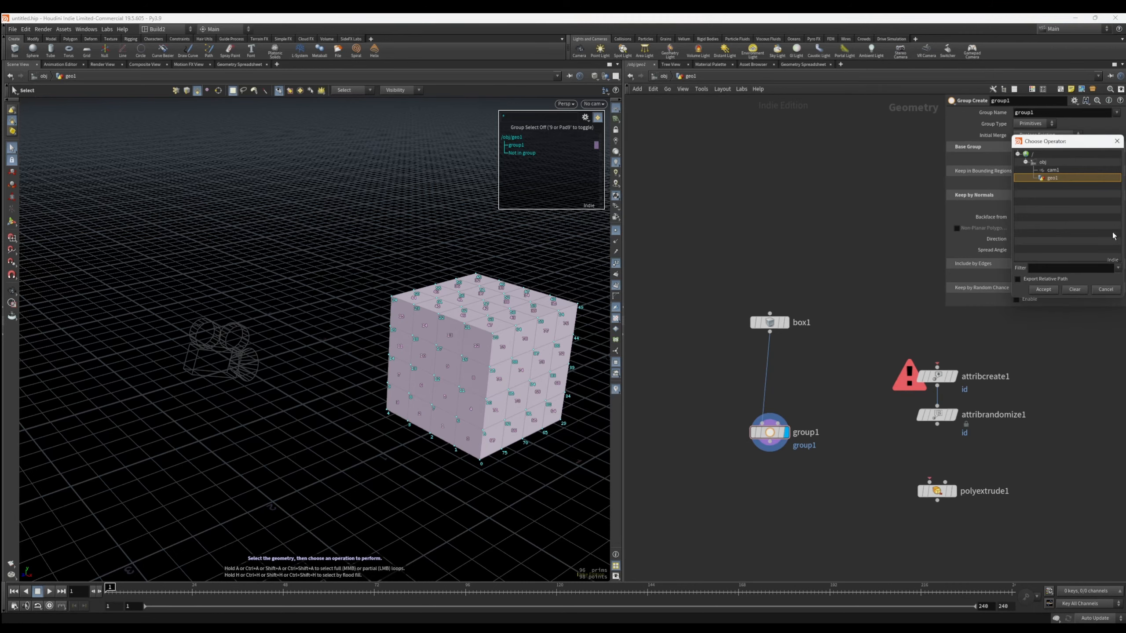
pyautogui.click(1052, 171)
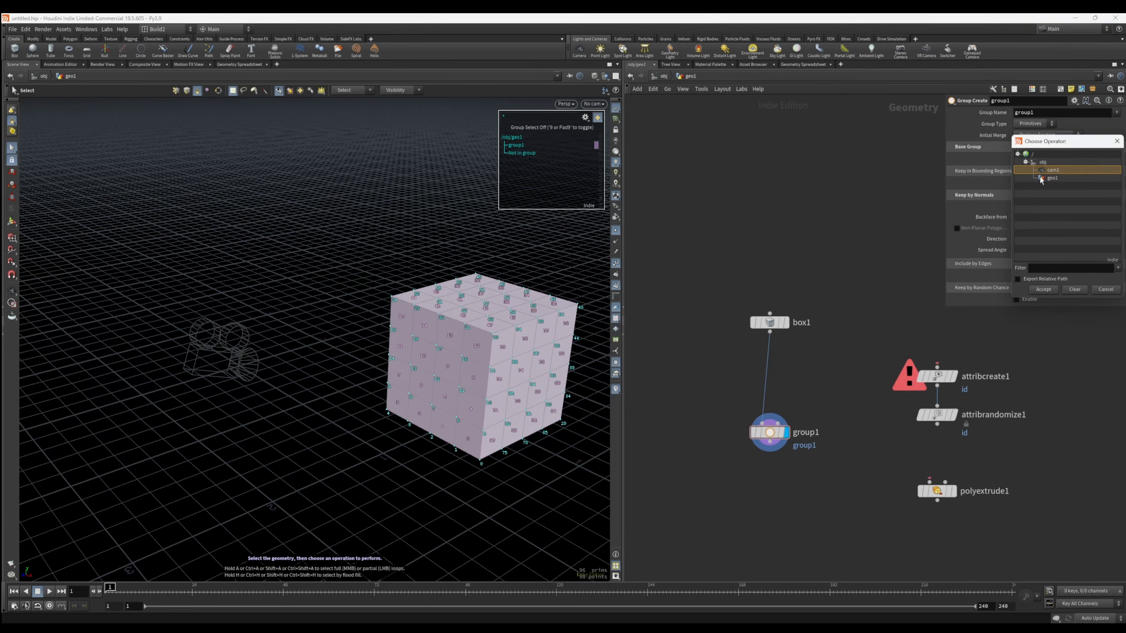
pyautogui.click(1043, 289)
pyautogui.press('Escape')
# Step: Look at the box through cam1, and examine which faces are grouped from other angles
pyautogui.moveTo(492, 363); pyautogui.dragTo(432, 326)
pyautogui.press('s')
pyautogui.click(594, 103)
pyautogui.click(613, 146)
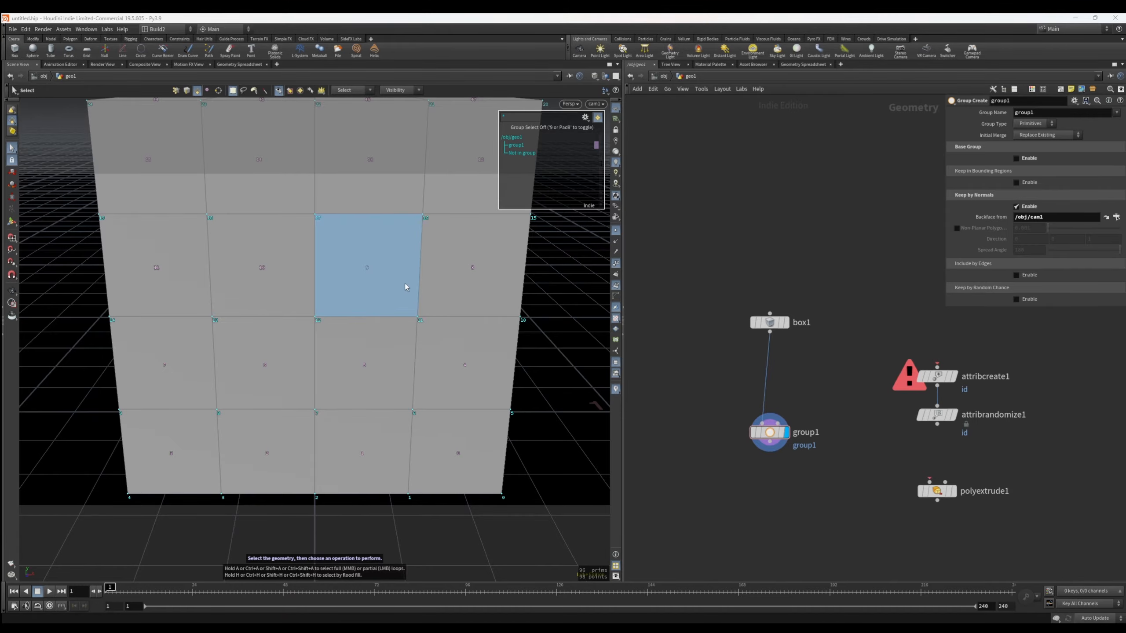
pyautogui.keyDown('alt'); pyautogui.moveTo(429, 273); pyautogui.dragTo(335, 298, button='right'); pyautogui.keyUp('alt')
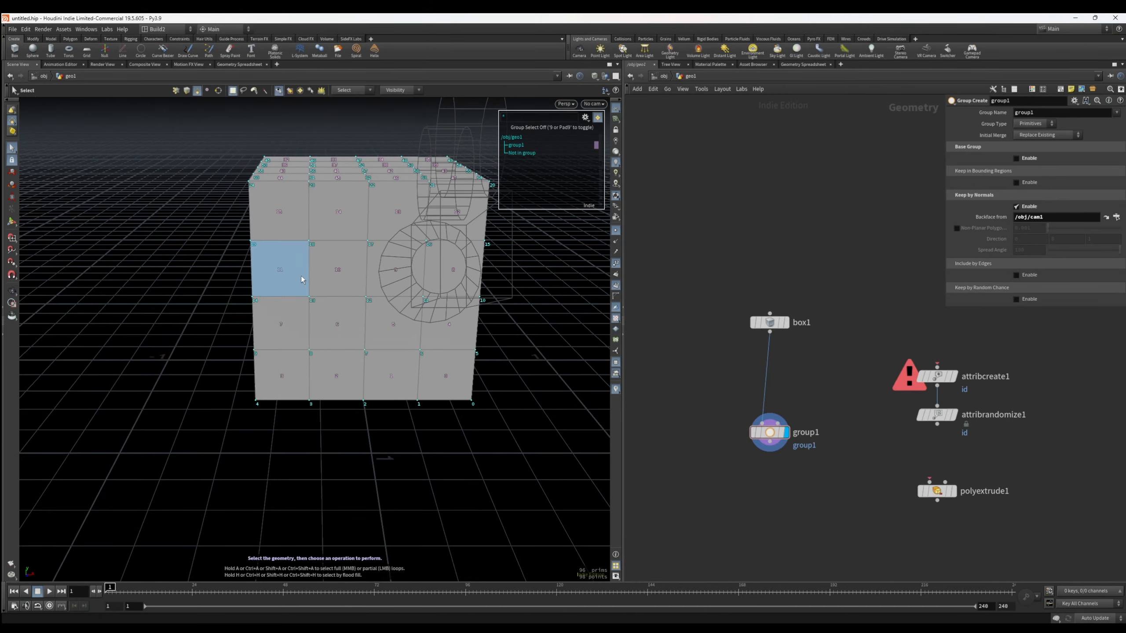
pyautogui.keyDown('alt'); pyautogui.moveTo(301, 276); pyautogui.dragTo(376, 276); pyautogui.keyUp('alt')
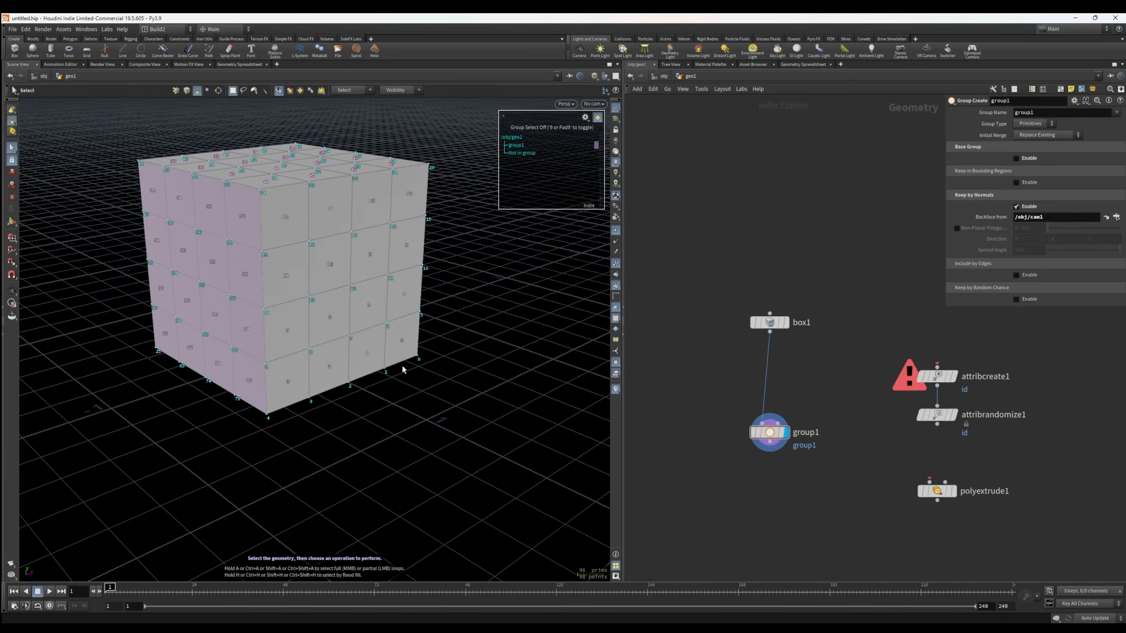
pyautogui.keyDown('alt'); pyautogui.moveTo(402, 370); pyautogui.dragTo(340, 365); pyautogui.keyUp('alt')
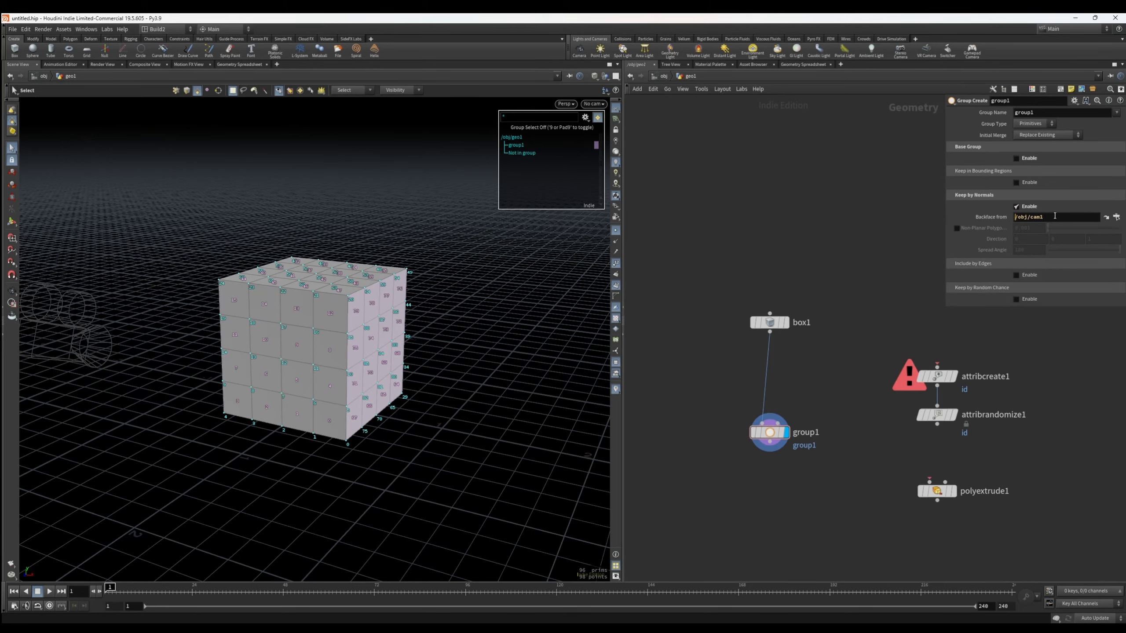
# Step: Clear the camera path from group1's Backface From and inspect the grouped faces
pyautogui.press('BackSpace')
pyautogui.press('Escape')
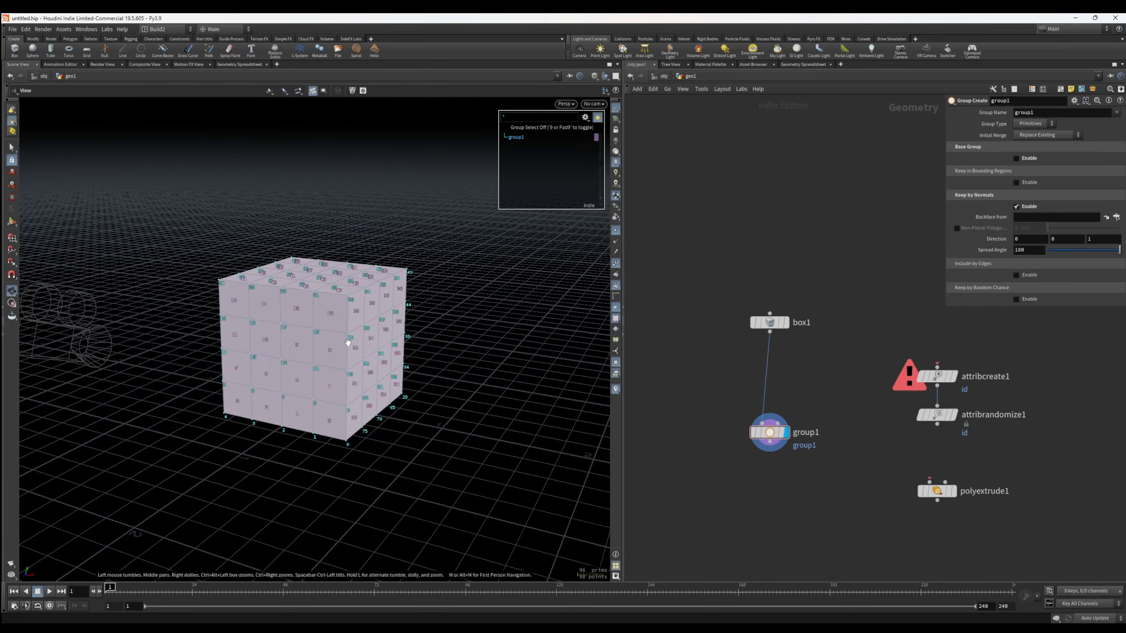
pyautogui.moveTo(352, 344); pyautogui.dragTo(397, 390)
pyautogui.press('s')
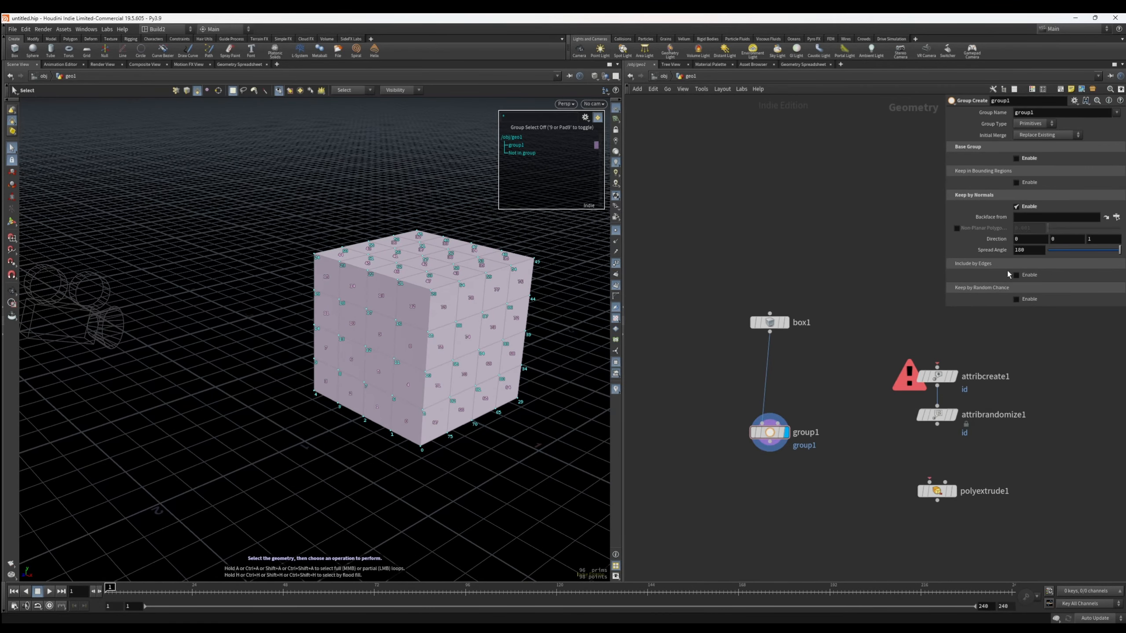
# Step: Set the Keep by Normals Direction X to 1 and the Spread Angle to 55, and inspect the grouped sides
pyautogui.click(1040, 239)
pyautogui.write('1')
pyautogui.press('Return')
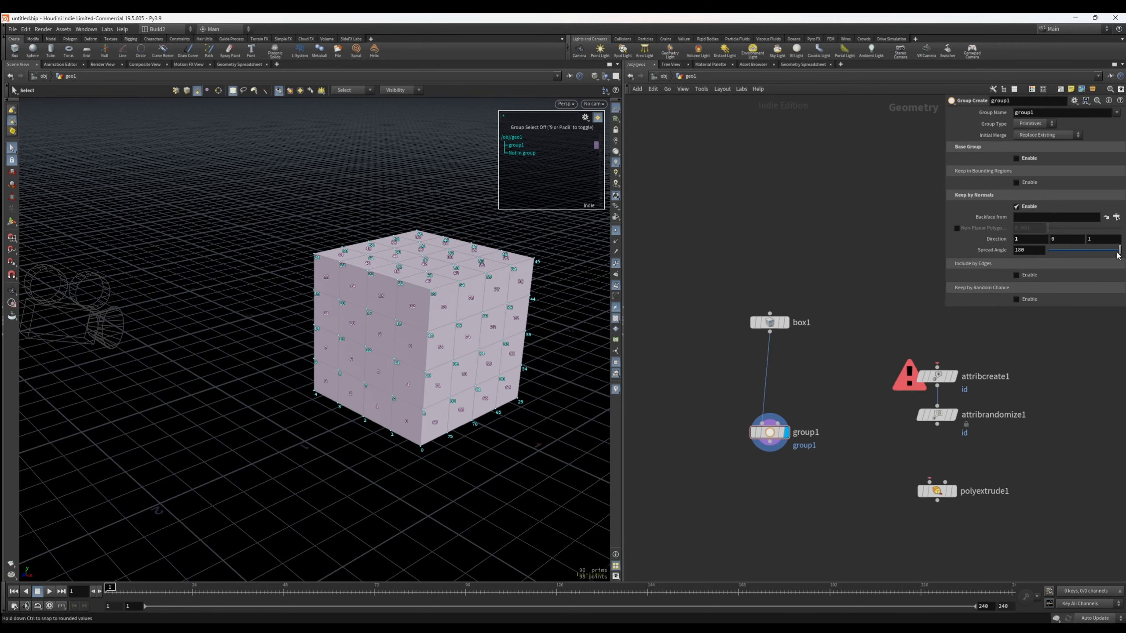
pyautogui.moveTo(1113, 253); pyautogui.dragTo(1083, 252)
pyautogui.press('Escape')
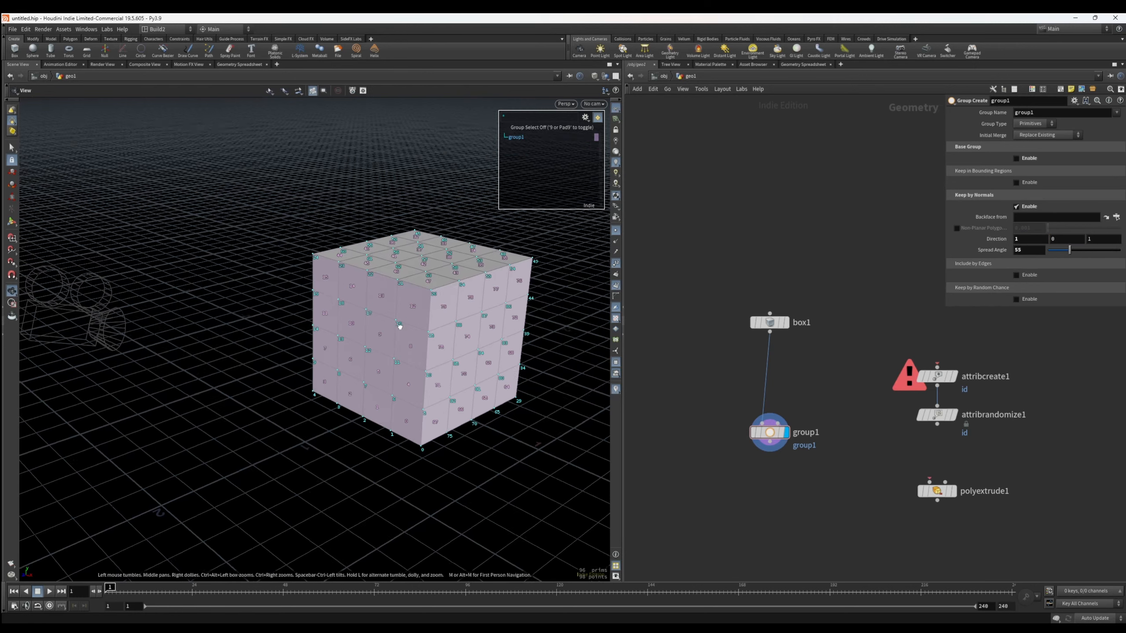
pyautogui.moveTo(400, 327); pyautogui.dragTo(497, 302)
pyautogui.moveTo(315, 331); pyautogui.dragTo(315, 355)
pyautogui.moveTo(370, 328); pyautogui.dragTo(364, 362)
pyautogui.press('s')
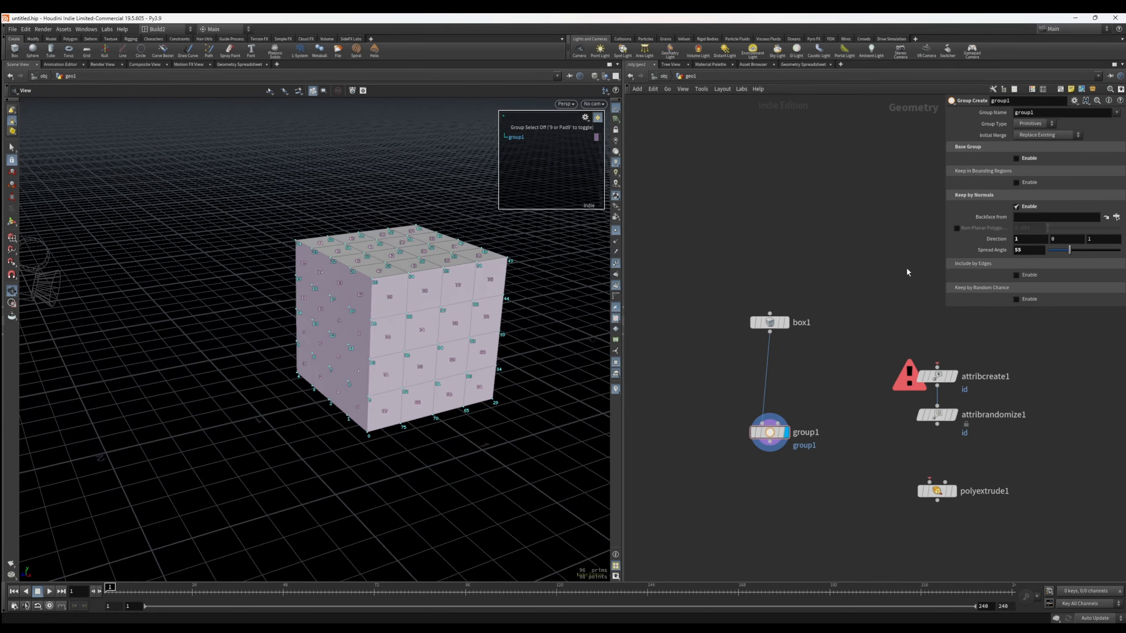
# Step: Set the normal Direction X to 0 so only Z drives the grouping, and inspect the box's sides
pyautogui.doubleClick(1046, 240)
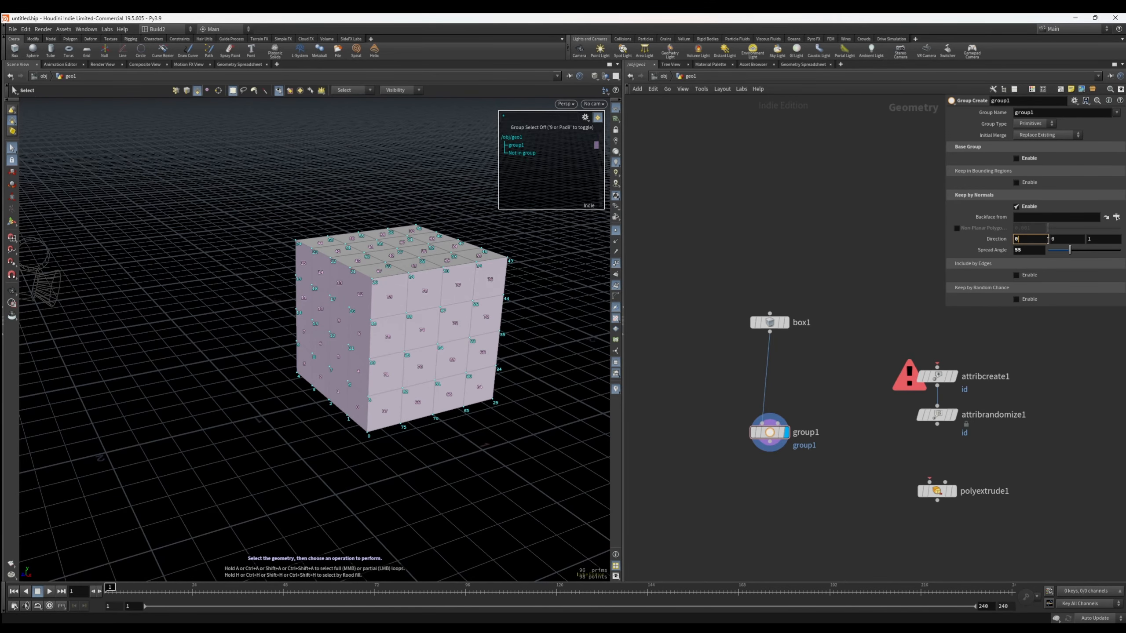
pyautogui.write('0')
pyautogui.press('Return')
pyautogui.click(1102, 239)
pyautogui.click(320, 374)
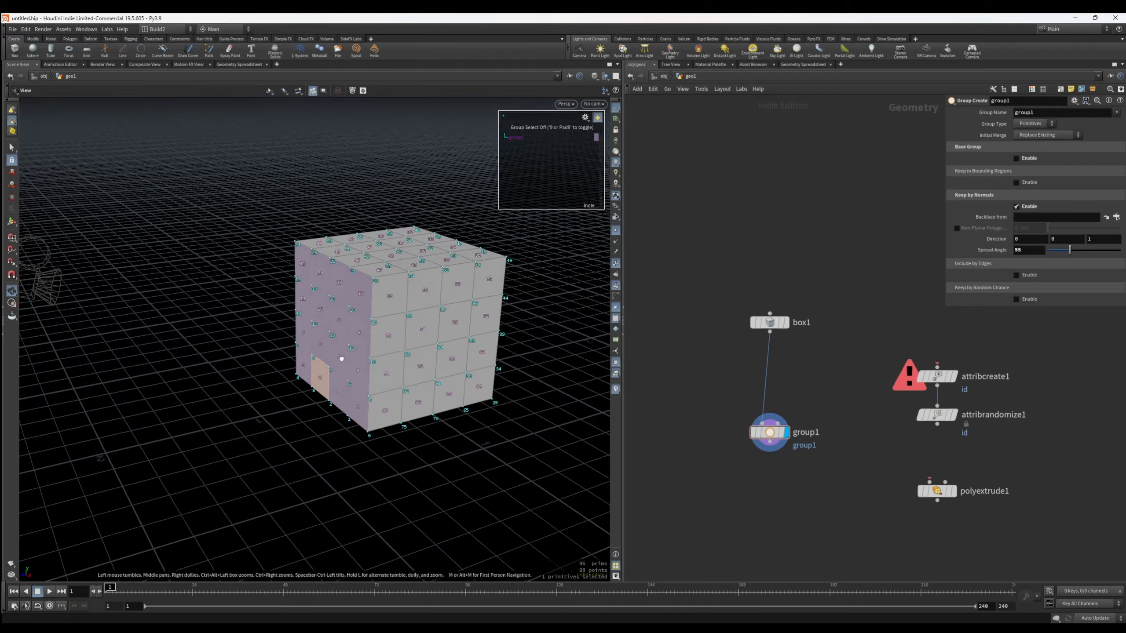
pyautogui.keyDown('alt'); pyautogui.moveTo(341, 357); pyautogui.dragTo(381, 400); pyautogui.keyUp('alt')
pyautogui.keyDown('alt'); pyautogui.moveTo(380, 400); pyautogui.dragTo(342, 405, button='right'); pyautogui.keyUp('alt')
pyautogui.keyDown('alt'); pyautogui.moveTo(341, 405); pyautogui.dragTo(372, 395); pyautogui.keyUp('alt')
pyautogui.click(590, 331)
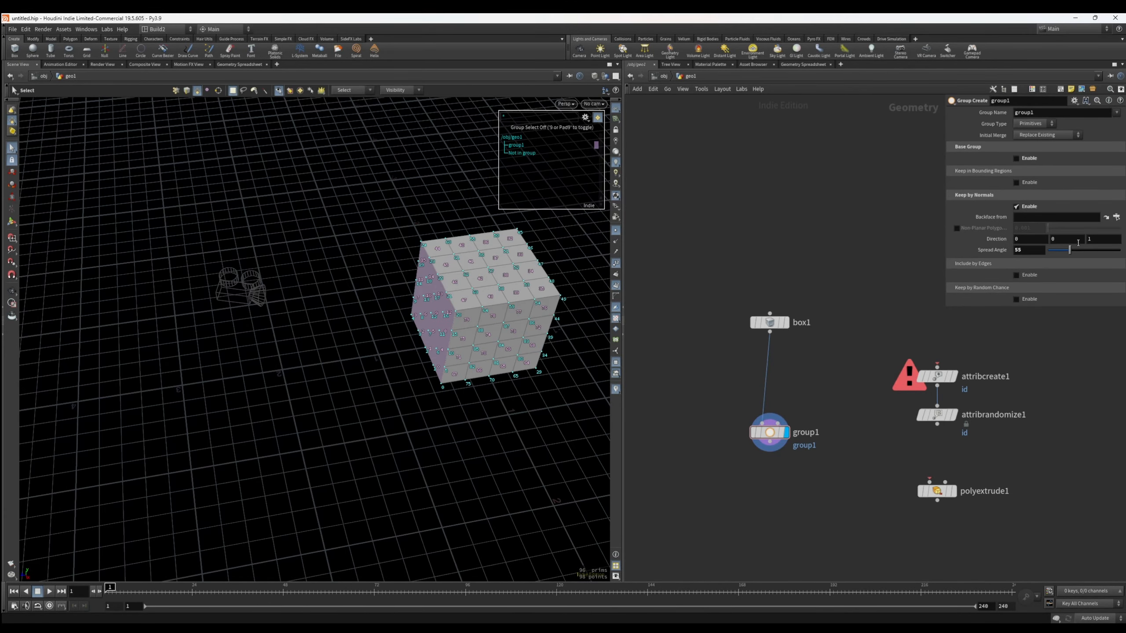
# Step: Point the normal Direction along positive X by setting it to 1, 0, 0, and inspect the grouped side
pyautogui.click(1095, 239)
pyautogui.write('0')
pyautogui.press('Tab')
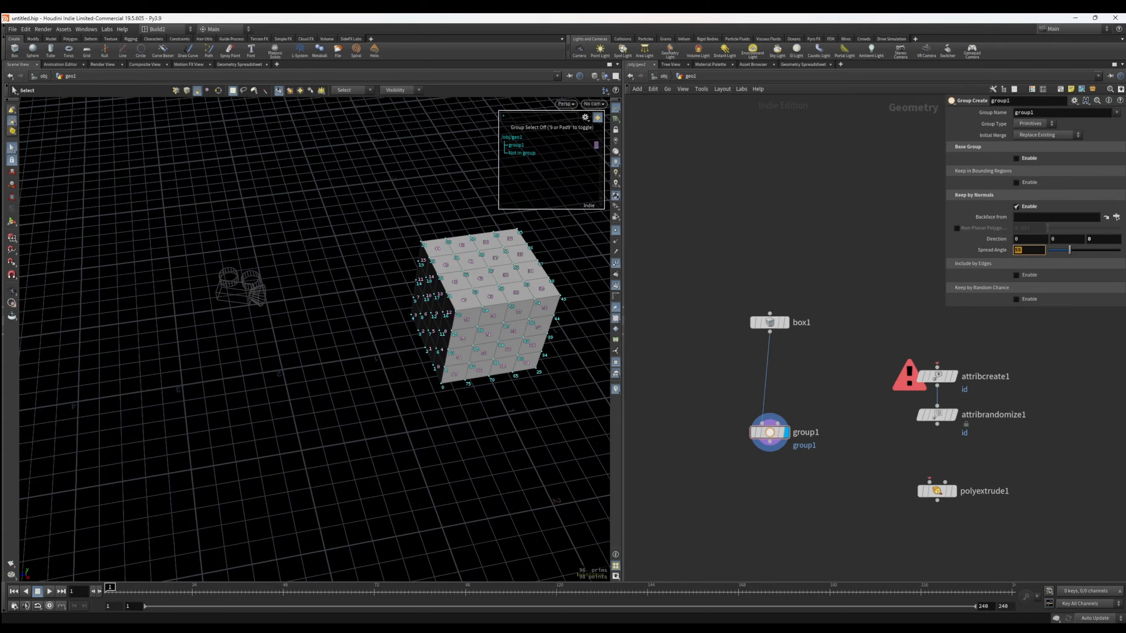
pyautogui.click(1037, 240)
pyautogui.write('1')
pyautogui.keyDown('alt'); pyautogui.moveTo(470, 443); pyautogui.dragTo(541, 408); pyautogui.keyUp('alt')
# Step: Reverse the normal Direction by setting its X value to -1, and inspect the opposite side of the box
pyautogui.click(1016, 238)
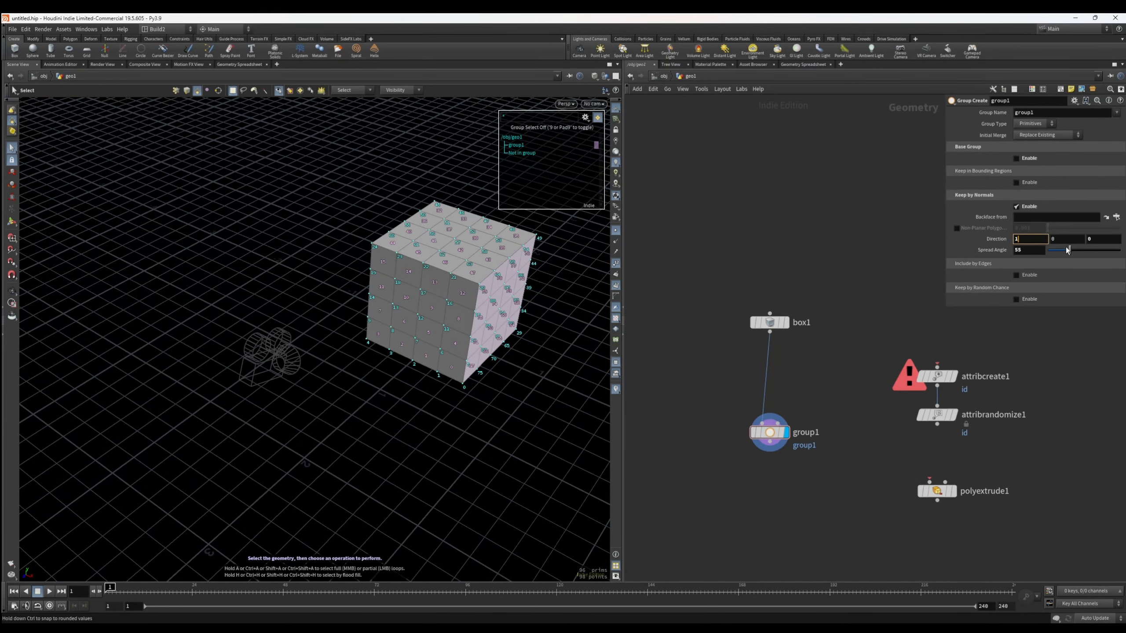
pyautogui.write('-')
pyautogui.press('Return')
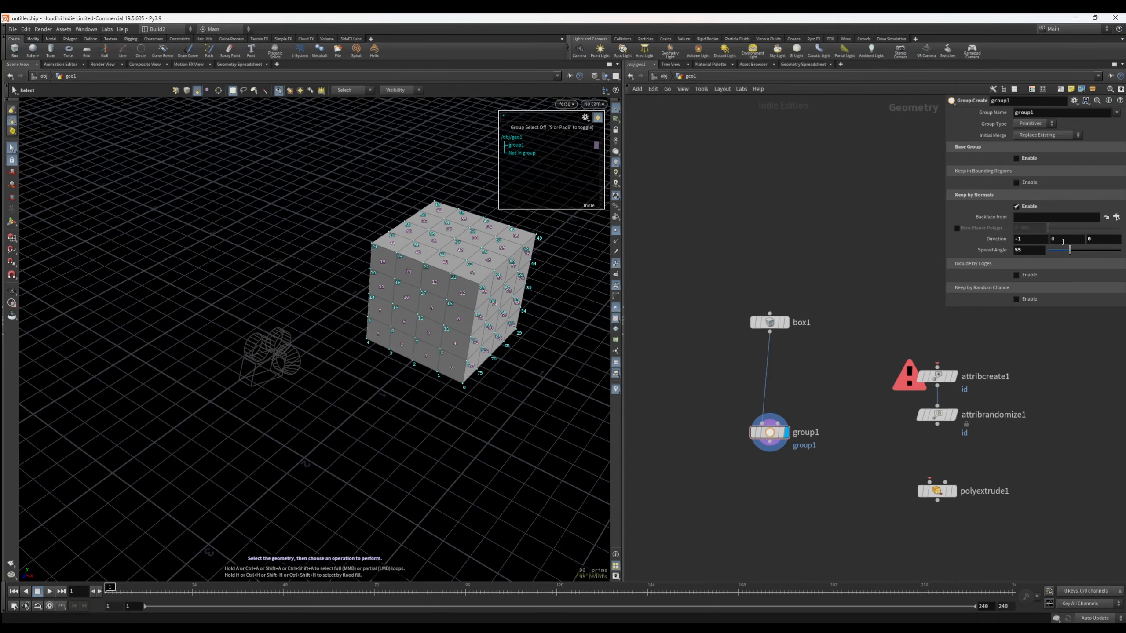
pyautogui.keyDown('alt'); pyautogui.moveTo(537, 316); pyautogui.dragTo(299, 359); pyautogui.keyUp('alt')
# Step: Set the normal Direction to 0, 0, 1 and the Spread Angle to 102, and inspect the box from several sides
pyautogui.press('s')
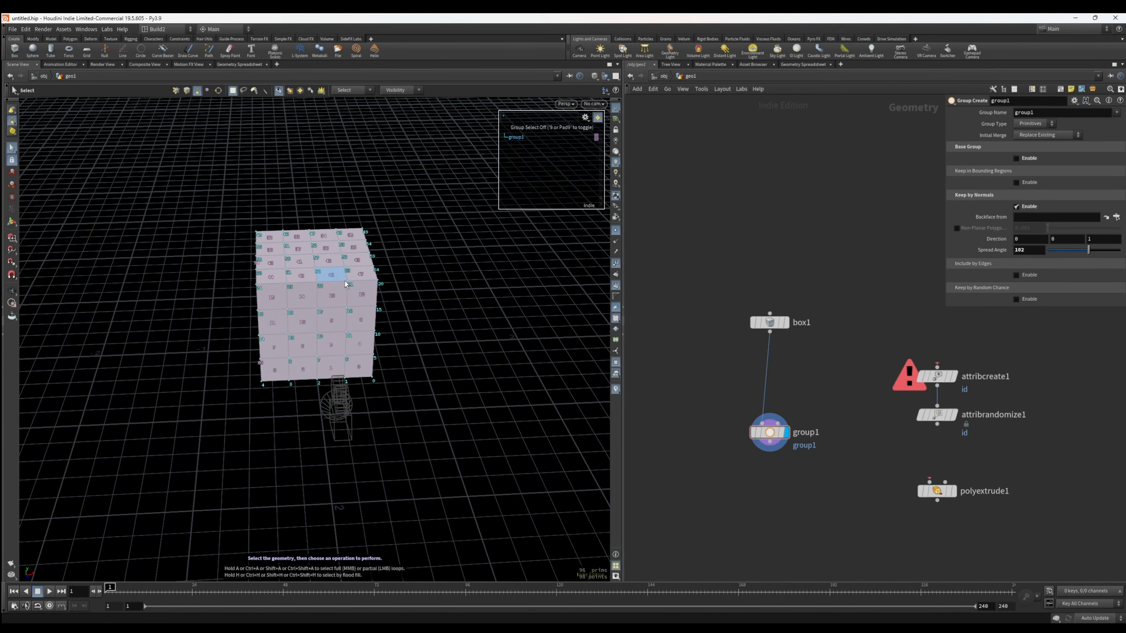
pyautogui.press('Escape')
pyautogui.moveTo(428, 284); pyautogui.dragTo(291, 229)
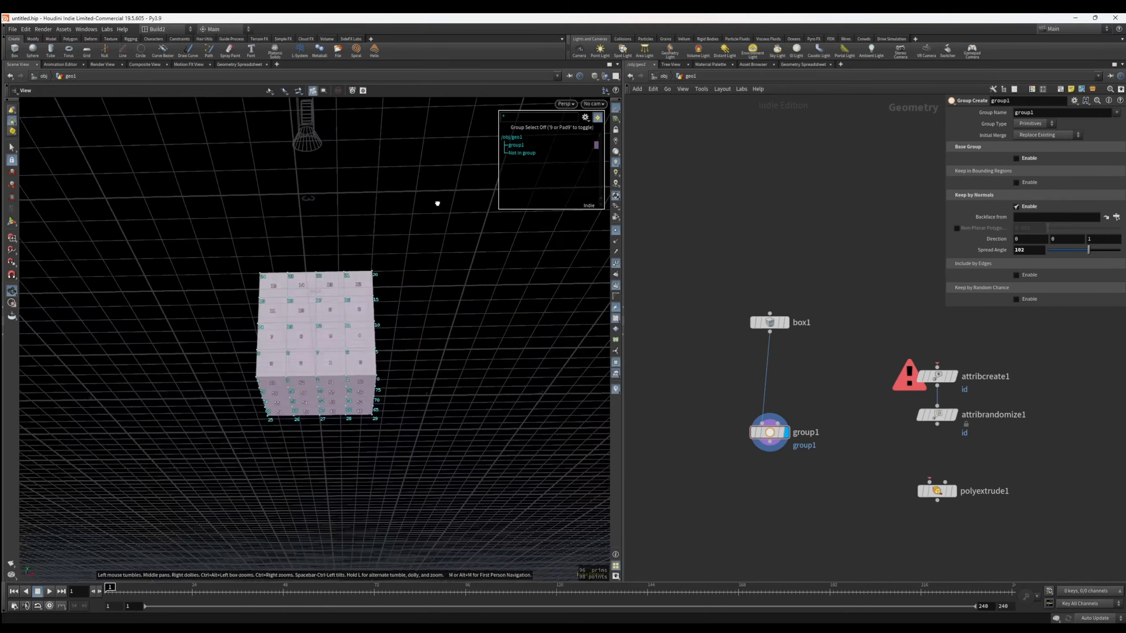
# Step: Examine the grouped sides of the box from several angles and raise the Spread Angle to 180
pyautogui.moveTo(438, 204); pyautogui.dragTo(416, 273)
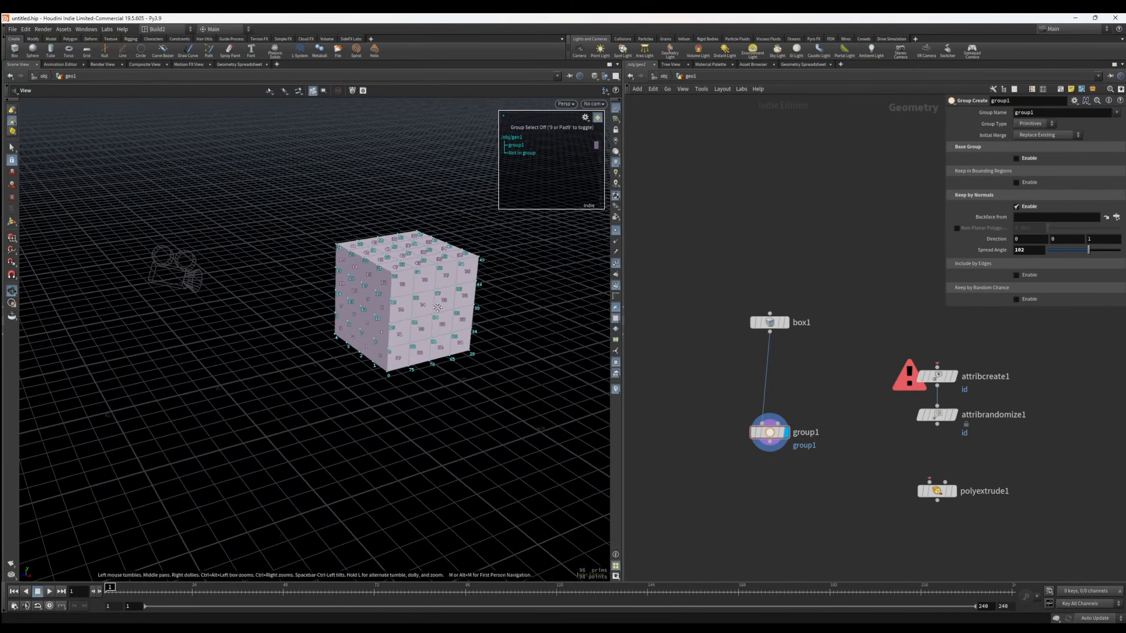
pyautogui.moveTo(521, 328)
pyautogui.mouseDown()
pyautogui.moveTo(504, 329)
pyautogui.moveTo(525, 340)
pyautogui.mouseUp()
pyautogui.moveTo(418, 346); pyautogui.dragTo(329, 352)
pyautogui.scroll(5, 493, 339)
pyautogui.press('s')
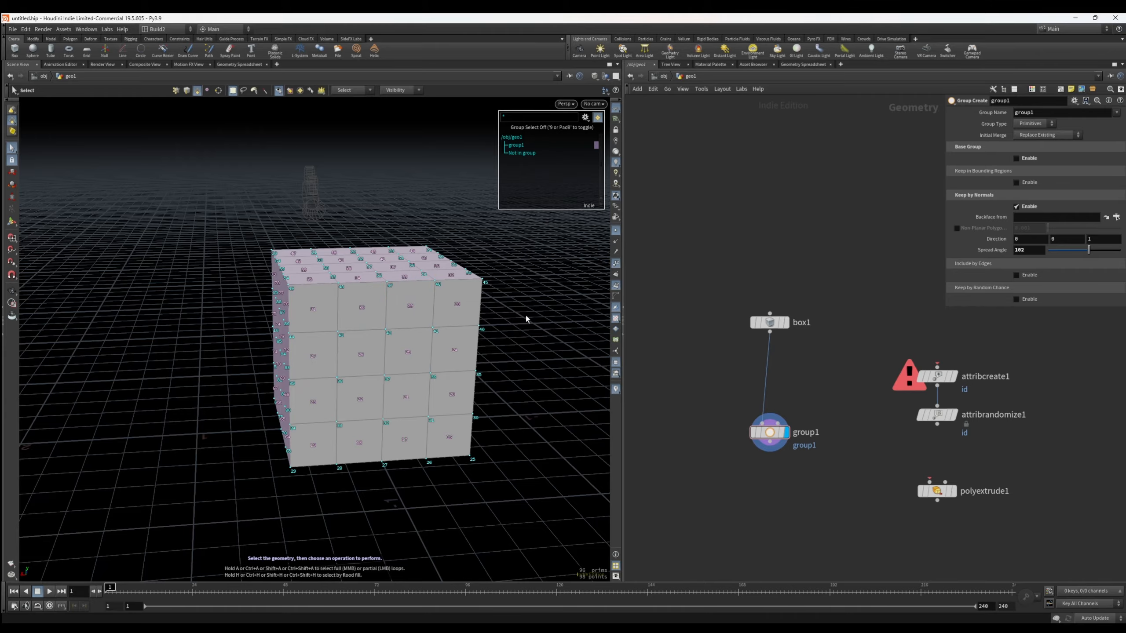
pyautogui.press('Escape')
pyautogui.moveTo(526, 318); pyautogui.dragTo(343, 389)
pyautogui.press('s')
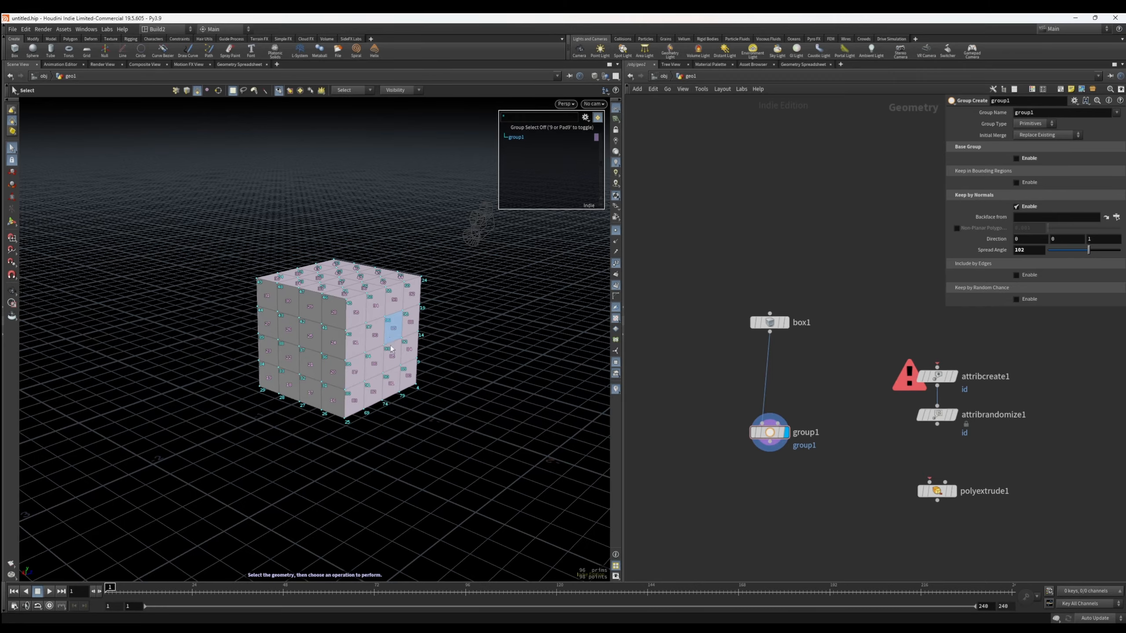
pyautogui.press('Escape')
pyautogui.moveTo(402, 377)
pyautogui.mouseDown()
pyautogui.moveTo(356, 357)
pyautogui.moveTo(365, 375)
pyautogui.moveTo(407, 374)
pyautogui.mouseUp()
pyautogui.hotkey('ctrl', 'z')
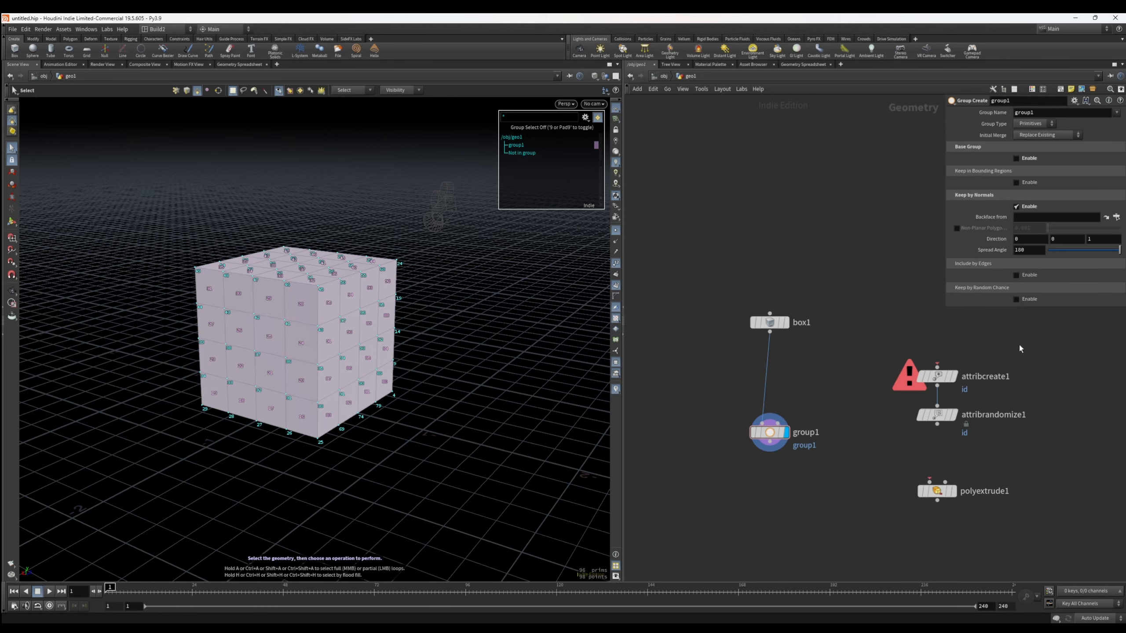
# Step: Disable Keep by Normals and enable Include by Edges on the group node, keeping Group Type set to Primitives
pyautogui.click(1029, 207)
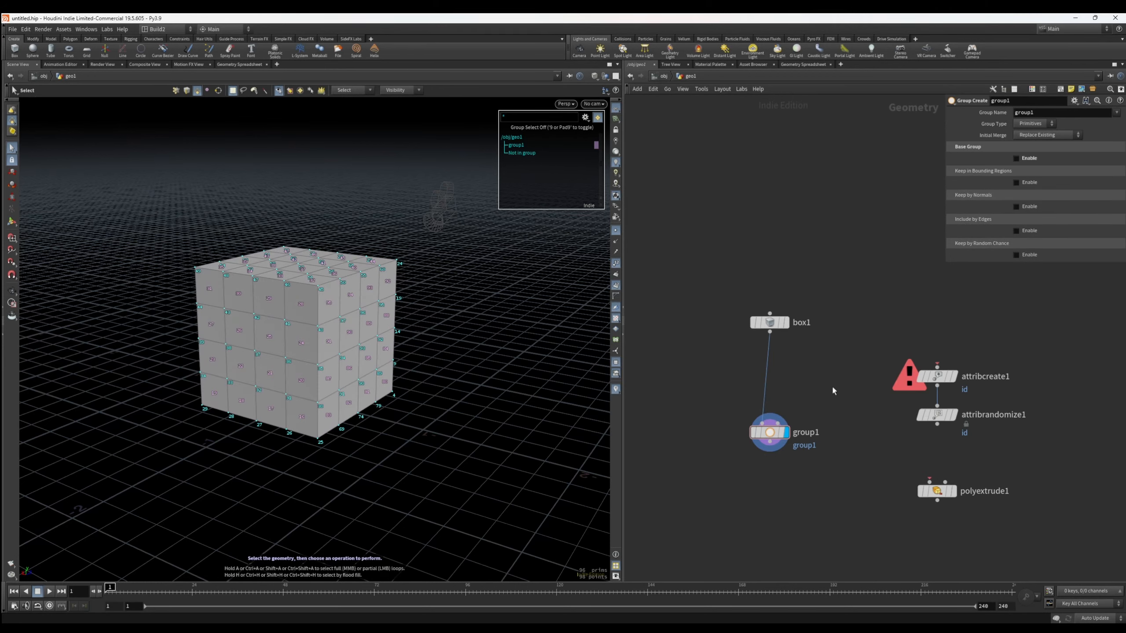
pyautogui.click(1016, 230)
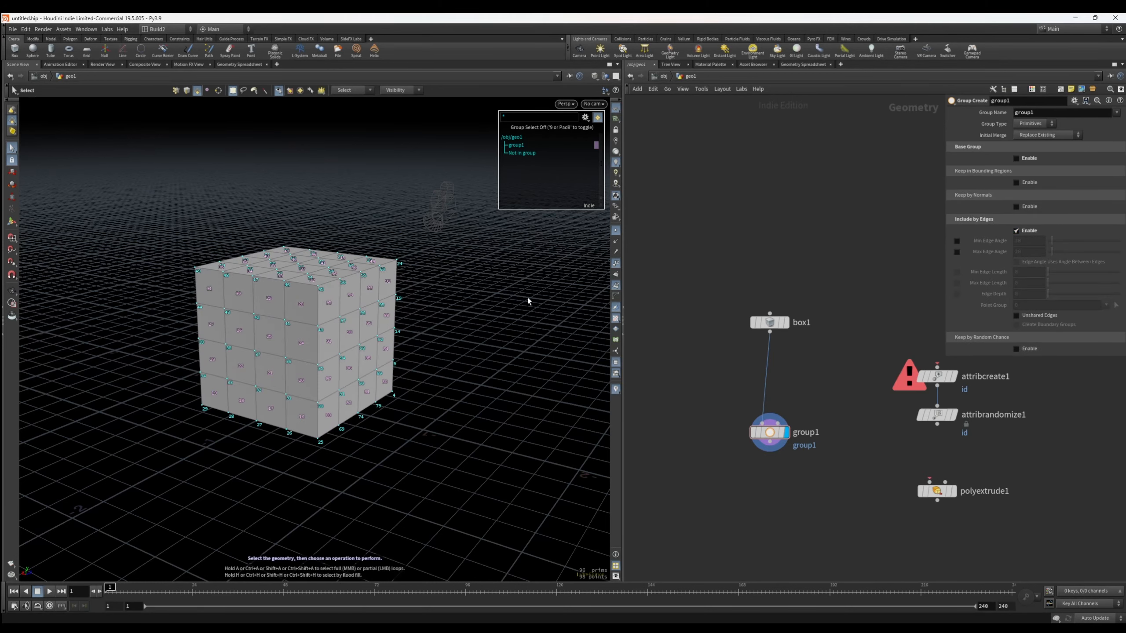
pyautogui.keyDown('alt'); pyautogui.moveTo(528, 298); pyautogui.dragTo(411, 353); pyautogui.keyUp('alt')
pyautogui.keyDown('alt'); pyautogui.moveTo(411, 353); pyautogui.dragTo(472, 353, button='right'); pyautogui.keyUp('alt')
pyautogui.click(1028, 124)
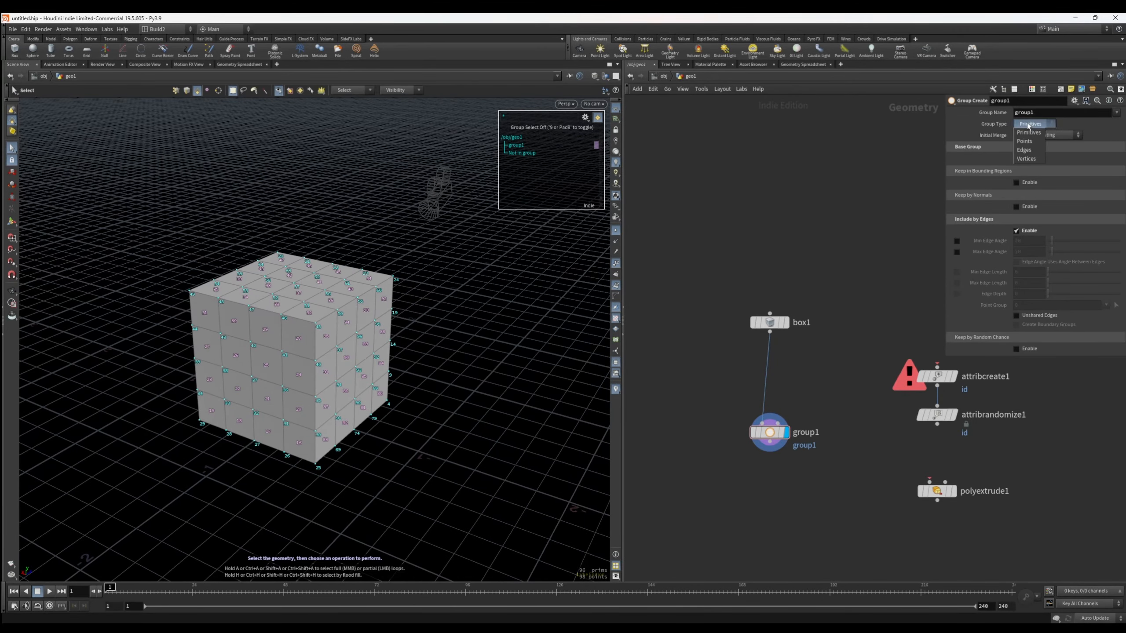
pyautogui.click(855, 178)
# Step: Enable the Min Edge Angle for Include by Edges and inspect the primitives grouped along the box's borders
pyautogui.click(956, 241)
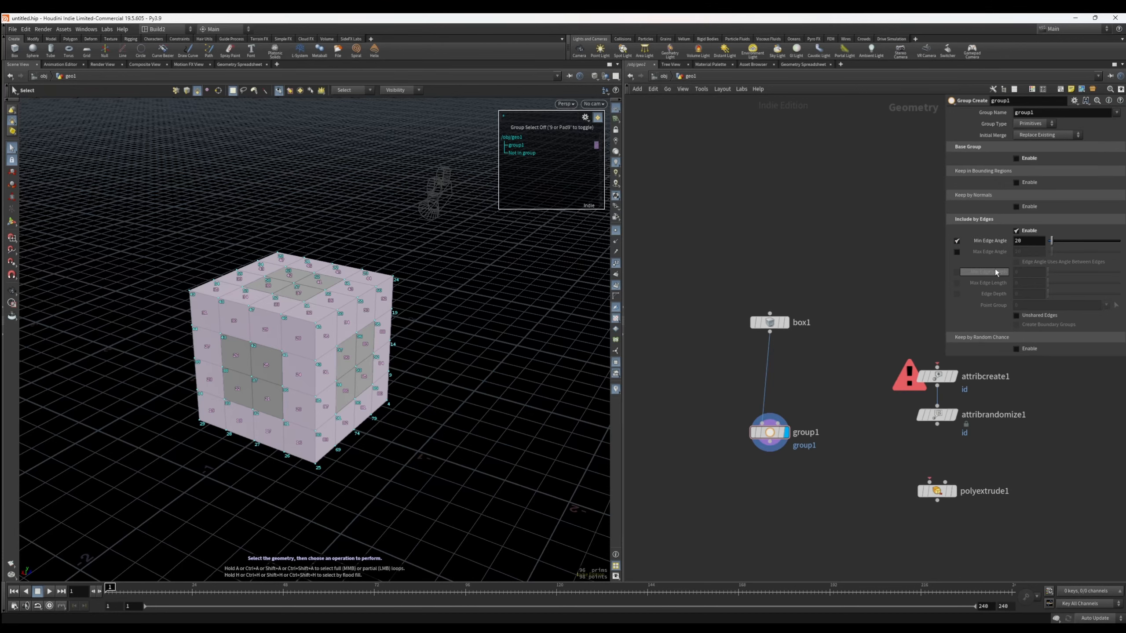
pyautogui.click(956, 252)
pyautogui.click(957, 253)
pyautogui.keyDown('alt'); pyautogui.moveTo(538, 317); pyautogui.dragTo(454, 322, button='right'); pyautogui.keyUp('alt')
pyautogui.keyDown('alt'); pyautogui.moveTo(455, 322); pyautogui.dragTo(378, 323); pyautogui.keyUp('alt')
pyautogui.keyDown('alt'); pyautogui.moveTo(378, 322); pyautogui.dragTo(493, 307, button='right'); pyautogui.keyUp('alt')
pyautogui.keyDown('alt'); pyautogui.moveTo(493, 307); pyautogui.dragTo(376, 311); pyautogui.keyUp('alt')
pyautogui.press('s')
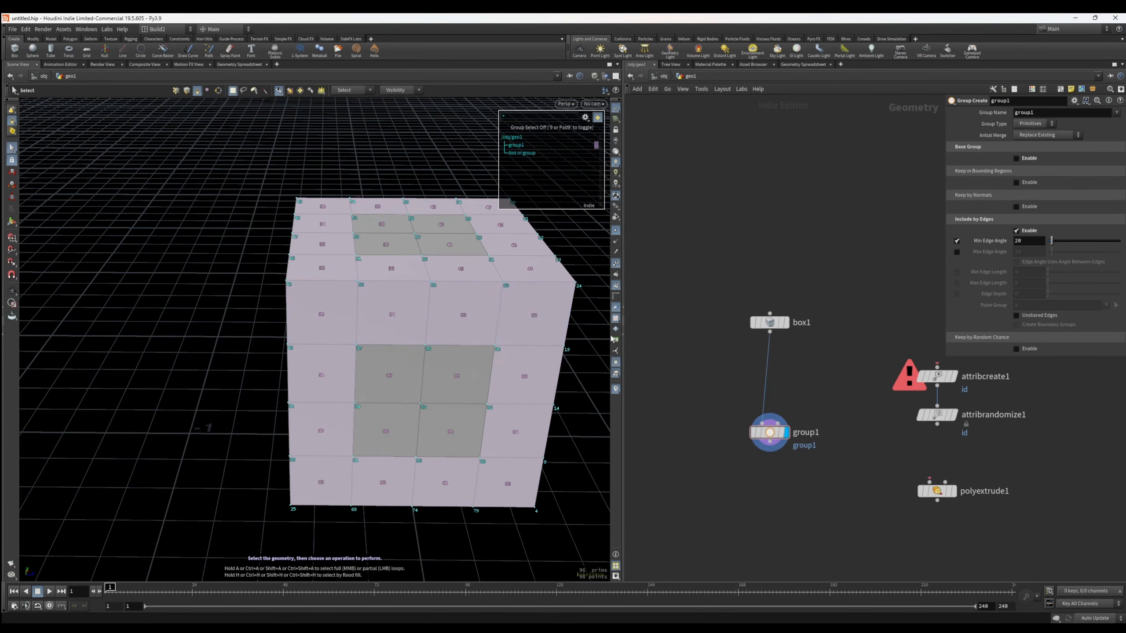
# Step: Enable the Max Edge Angle, set it to 151, and inspect the box from several sides
pyautogui.click(956, 252)
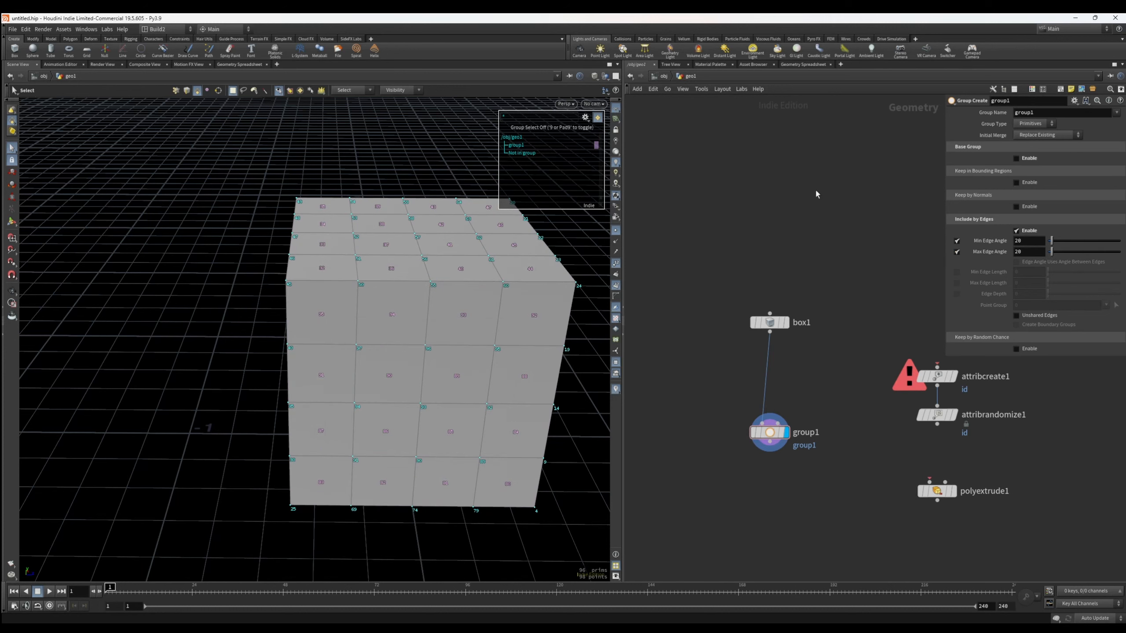
pyautogui.keyDown('alt'); pyautogui.moveTo(330, 377); pyautogui.dragTo(443, 346); pyautogui.keyUp('alt')
pyautogui.moveTo(1053, 252); pyautogui.dragTo(1078, 252)
pyautogui.press('Escape')
pyautogui.moveTo(448, 295); pyautogui.dragTo(457, 320)
pyautogui.scroll(4, 398, 336)
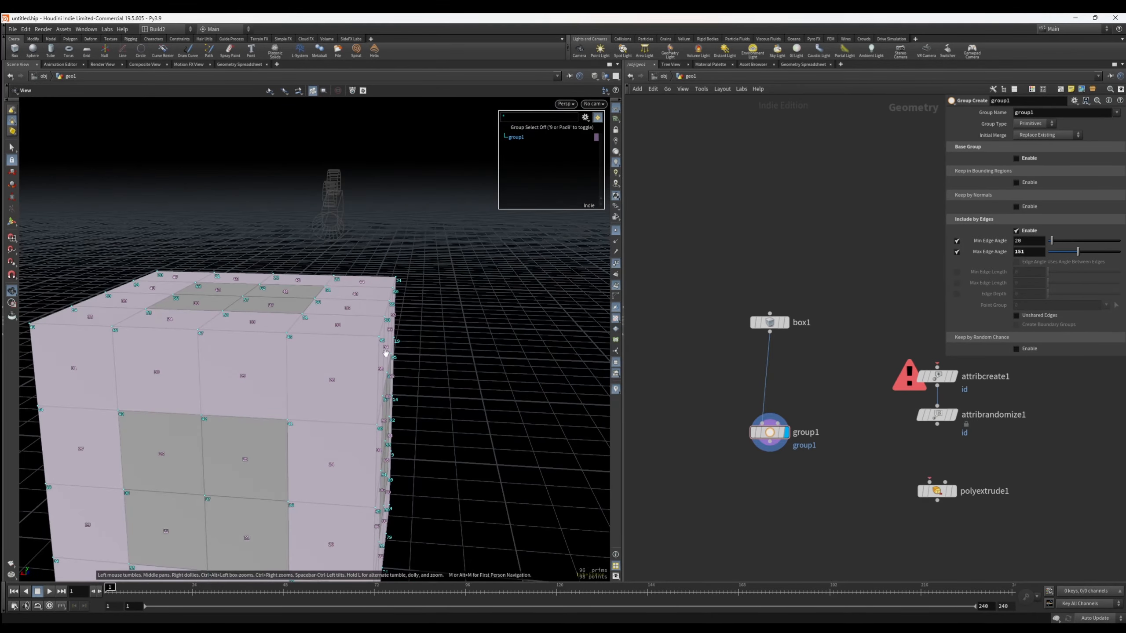
pyautogui.scroll(-3, 387, 354)
pyautogui.moveTo(386, 354); pyautogui.dragTo(297, 346)
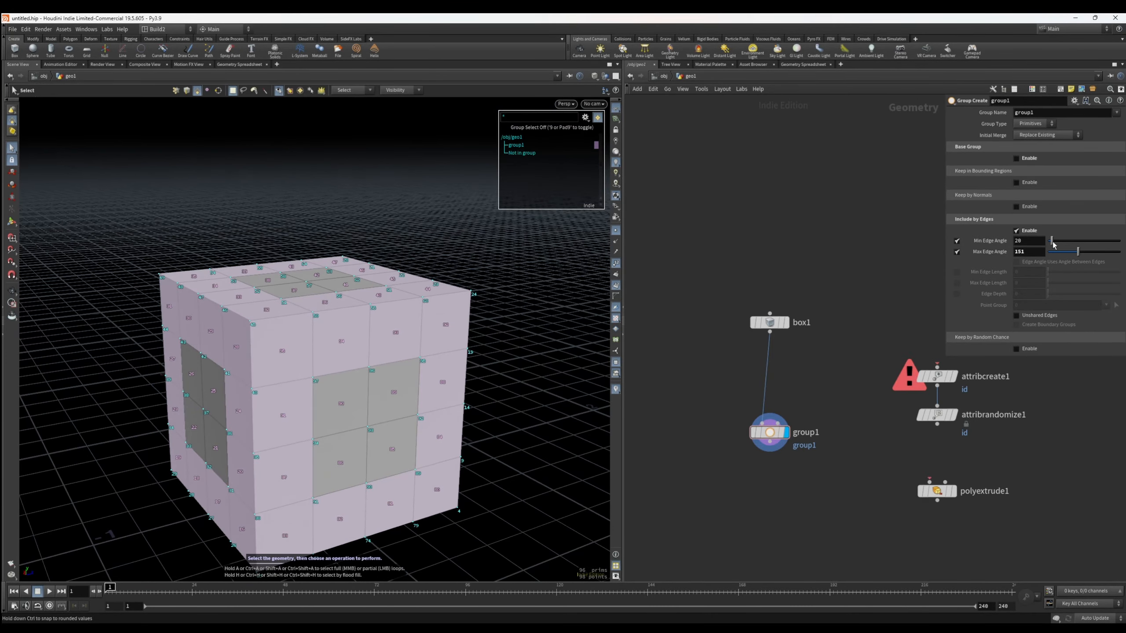
# Step: Try a Min Edge Angle of 0, then reset the Min and Max Edge Angles to their default values
pyautogui.moveTo(1051, 241)
pyautogui.mouseDown()
pyautogui.moveTo(1081, 243)
pyautogui.moveTo(1048, 243)
pyautogui.mouseUp()
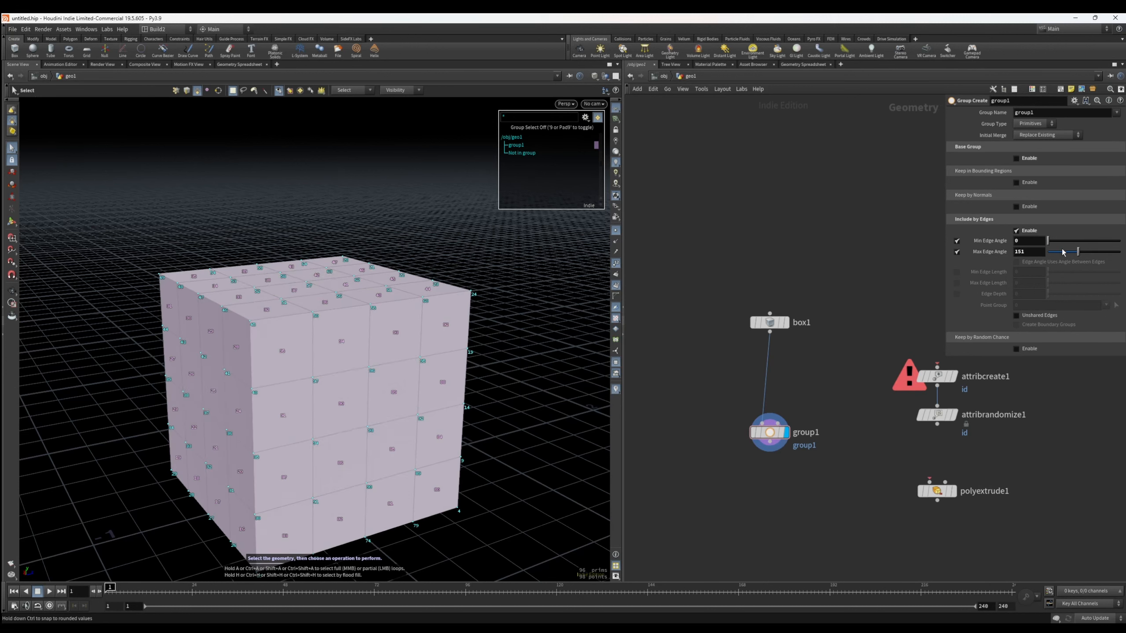
pyautogui.keyDown('ctrl'); pyautogui.middleClick(1026, 242); pyautogui.keyUp('ctrl')
pyautogui.keyDown('ctrl'); pyautogui.middleClick(1026, 253); pyautogui.keyUp('ctrl')
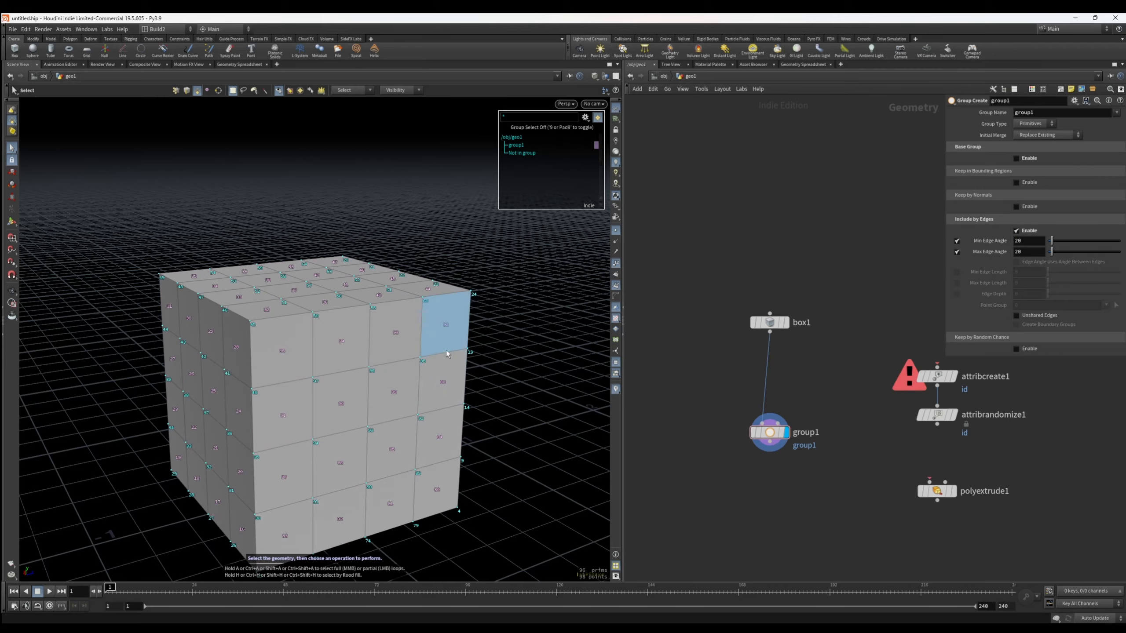
pyautogui.keyDown('alt'); pyautogui.moveTo(445, 349); pyautogui.dragTo(346, 365, button='right'); pyautogui.keyUp('alt')
pyautogui.moveTo(346, 365)
pyautogui.keyDown('alt'); pyautogui.mouseDown()
pyautogui.moveTo(387, 378)
pyautogui.moveTo(367, 372)
pyautogui.mouseUp(); pyautogui.keyUp('alt')
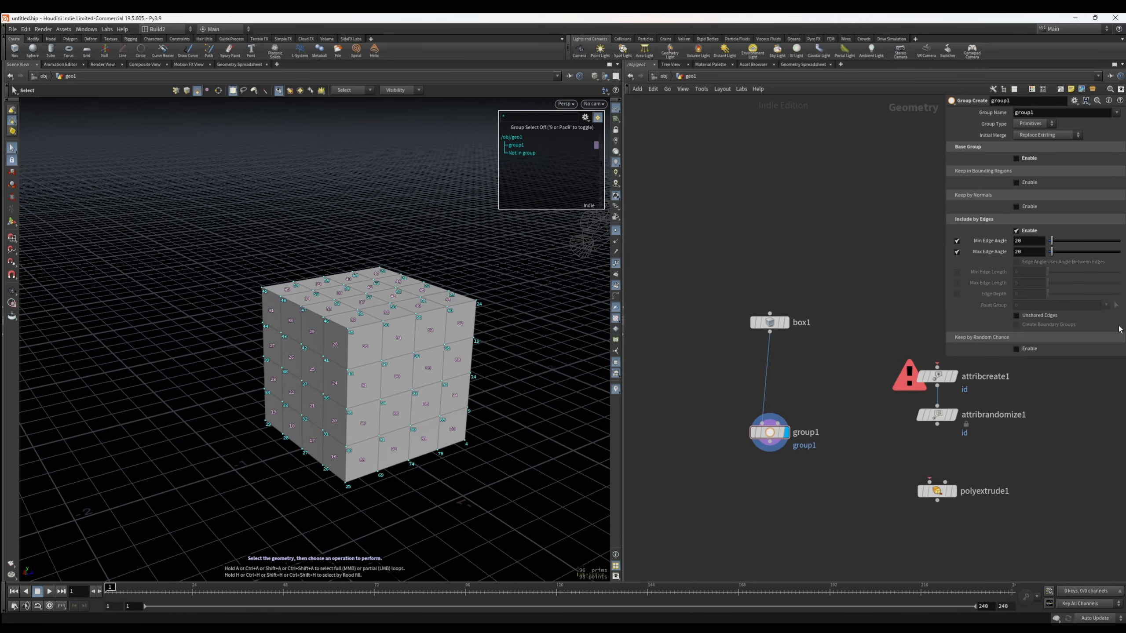
# Step: Disable both the Min and Max Edge Angle limits and change the Group Type to Edges
pyautogui.click(956, 241)
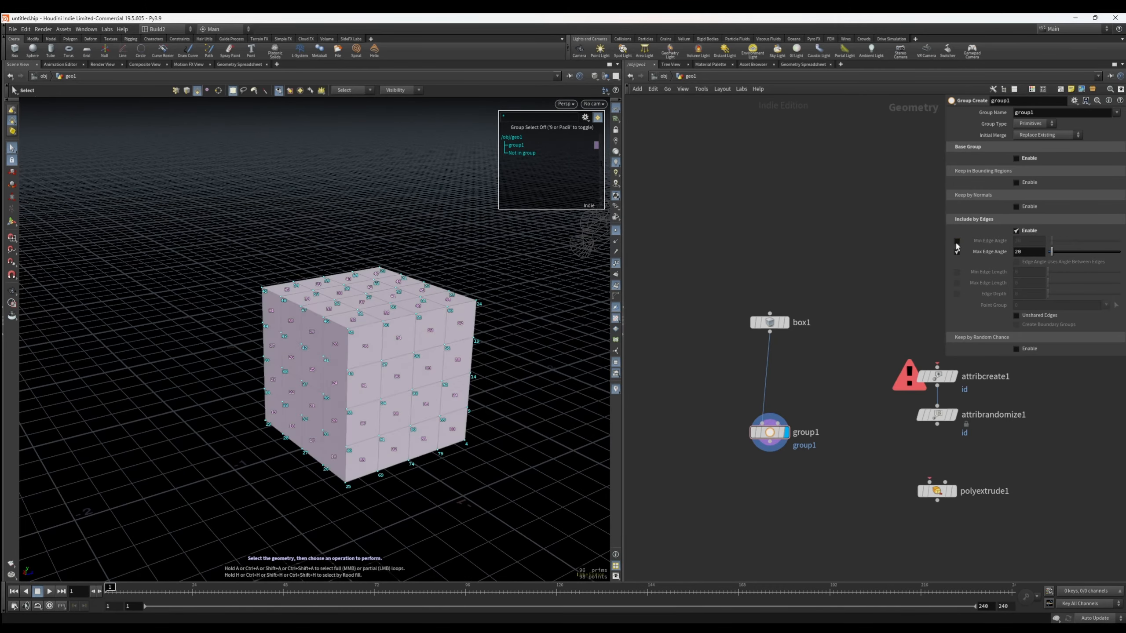
pyautogui.click(957, 252)
pyautogui.click(1032, 123)
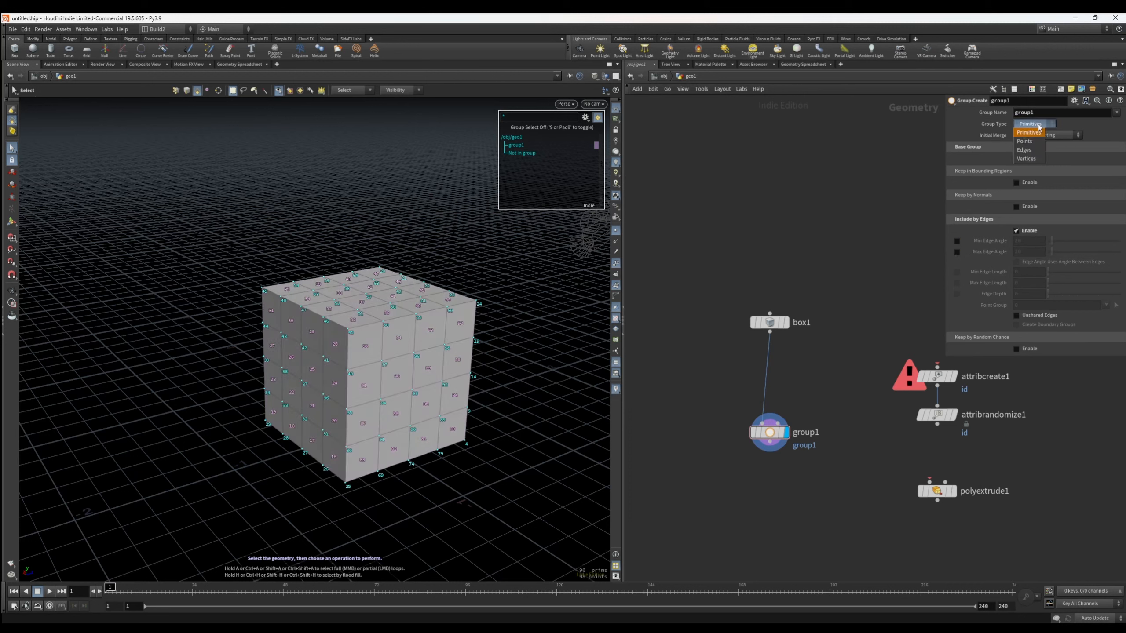
pyautogui.click(1028, 148)
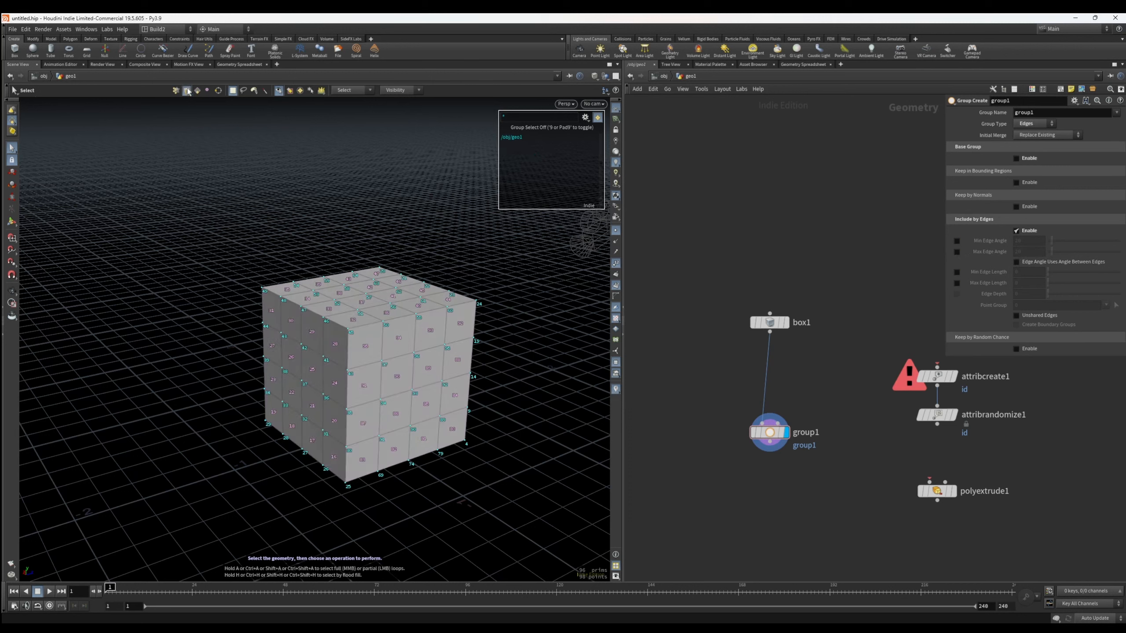
# Step: Enable both edge angle limits for the edge group, setting Min Edge Angle to 86 and Max Edge Angle to 220
pyautogui.press('Escape')
pyautogui.scroll(4, 411, 342)
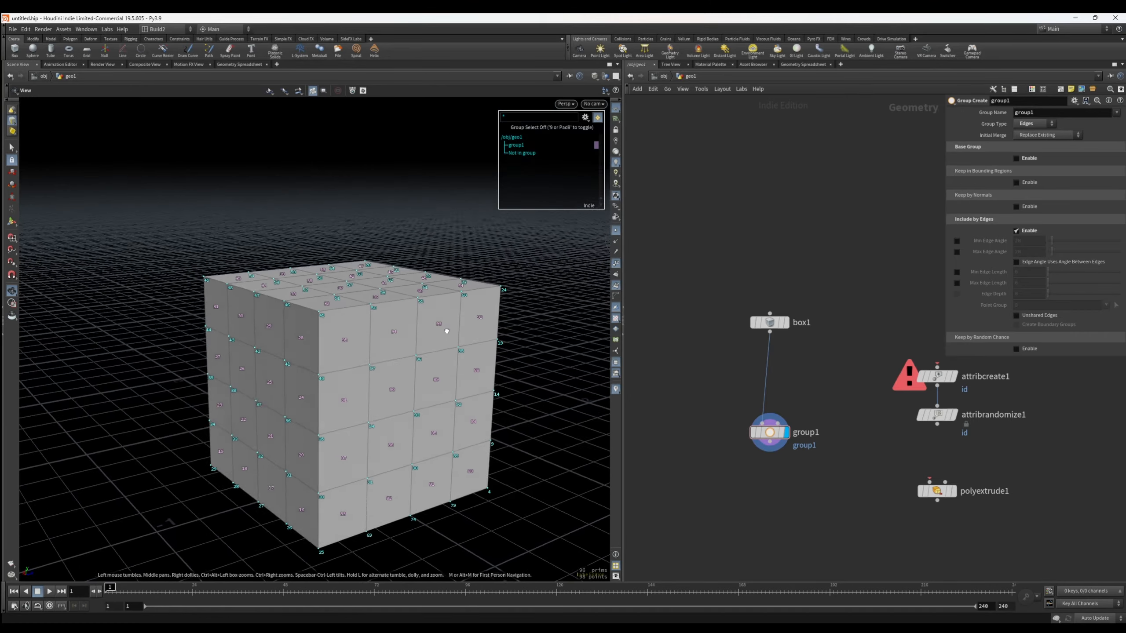
pyautogui.press('s')
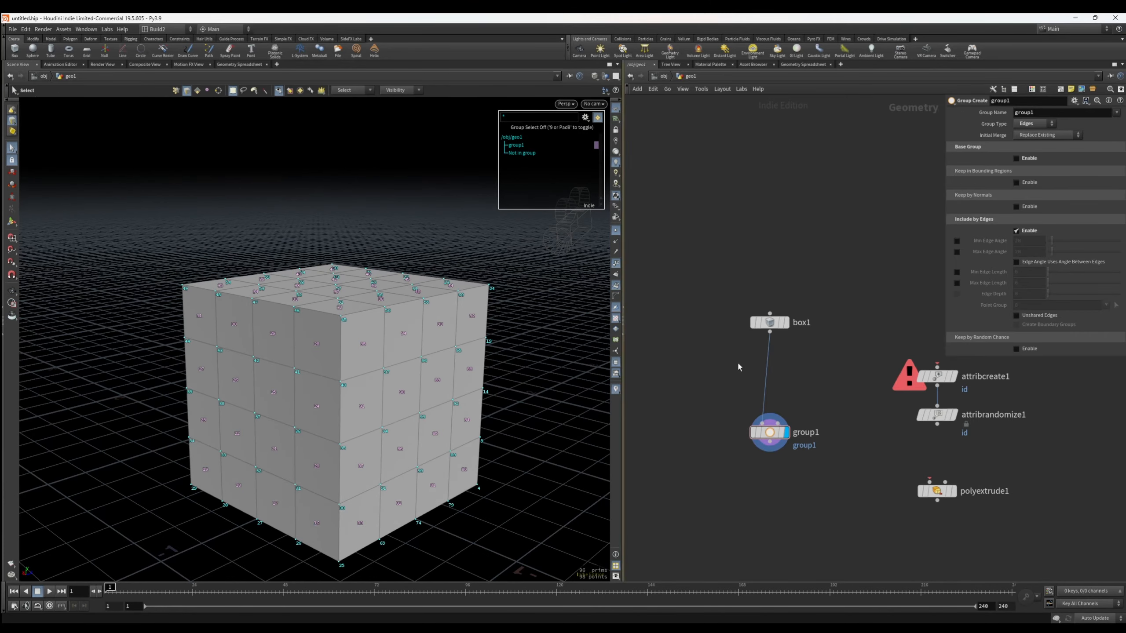
pyautogui.click(956, 252)
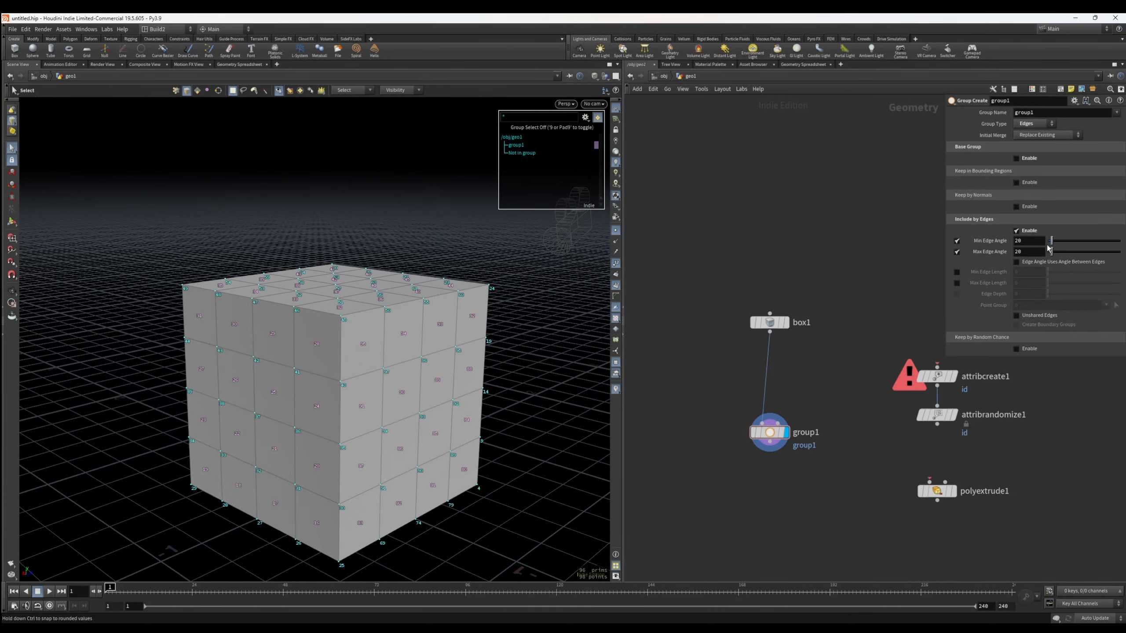
pyautogui.moveTo(1052, 254); pyautogui.dragTo(1091, 252)
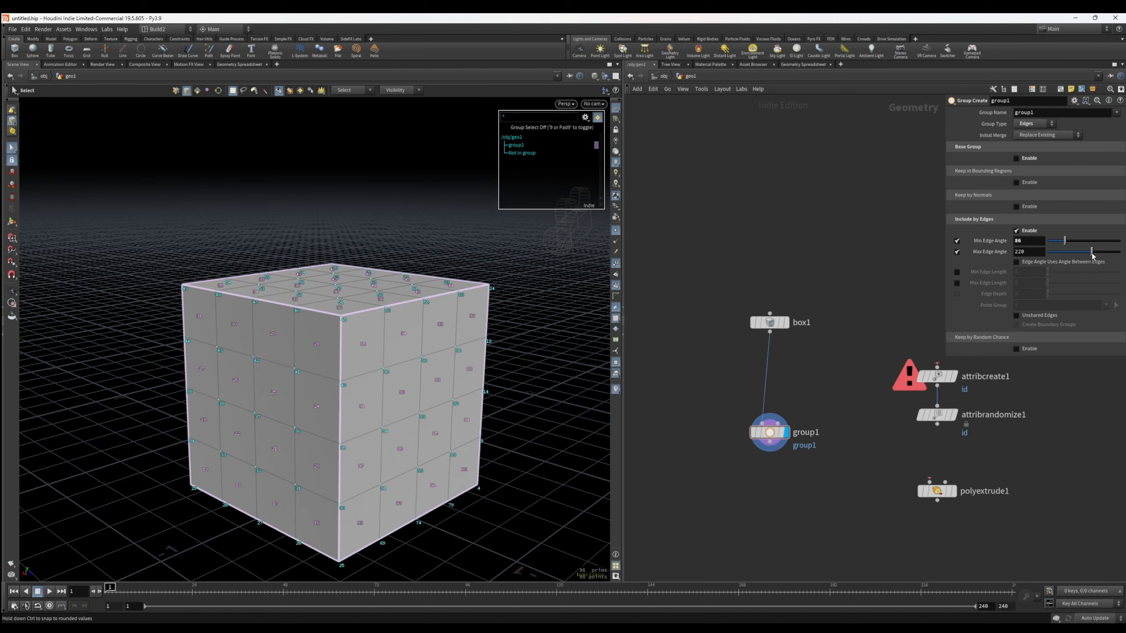
# Step: Enable Edge Angle Uses Angle Between Edges and inspect the grouped edges across the box
pyautogui.click(1043, 265)
pyautogui.keyDown('alt'); pyautogui.moveTo(432, 341); pyautogui.dragTo(391, 365); pyautogui.keyUp('alt')
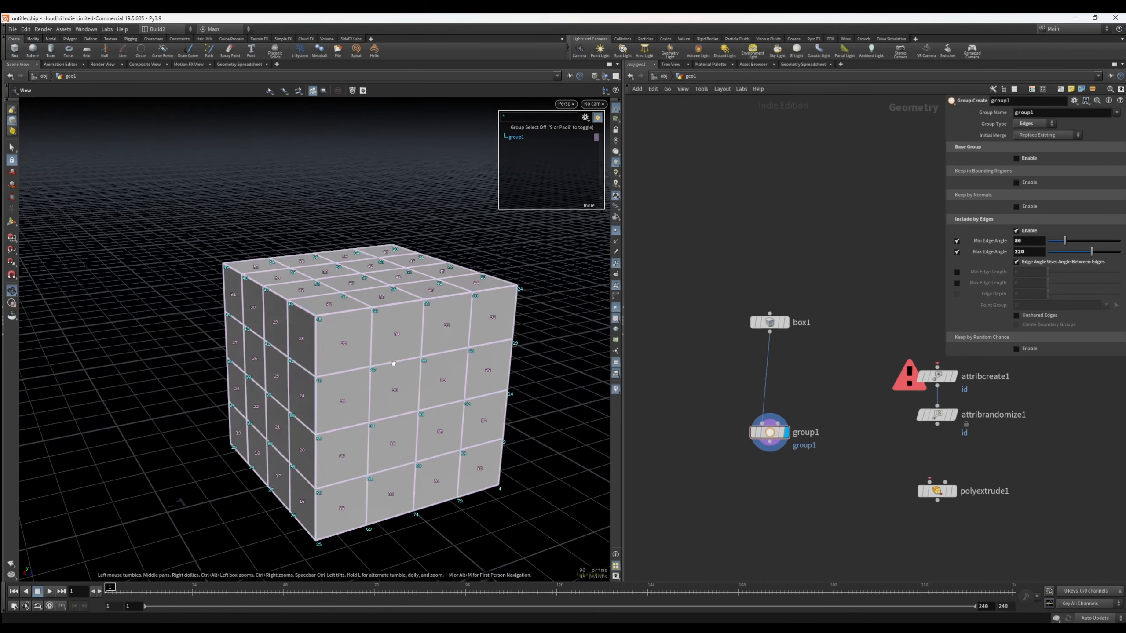
pyautogui.keyDown('alt'); pyautogui.moveTo(392, 365); pyautogui.dragTo(379, 302, button='middle'); pyautogui.keyUp('alt')
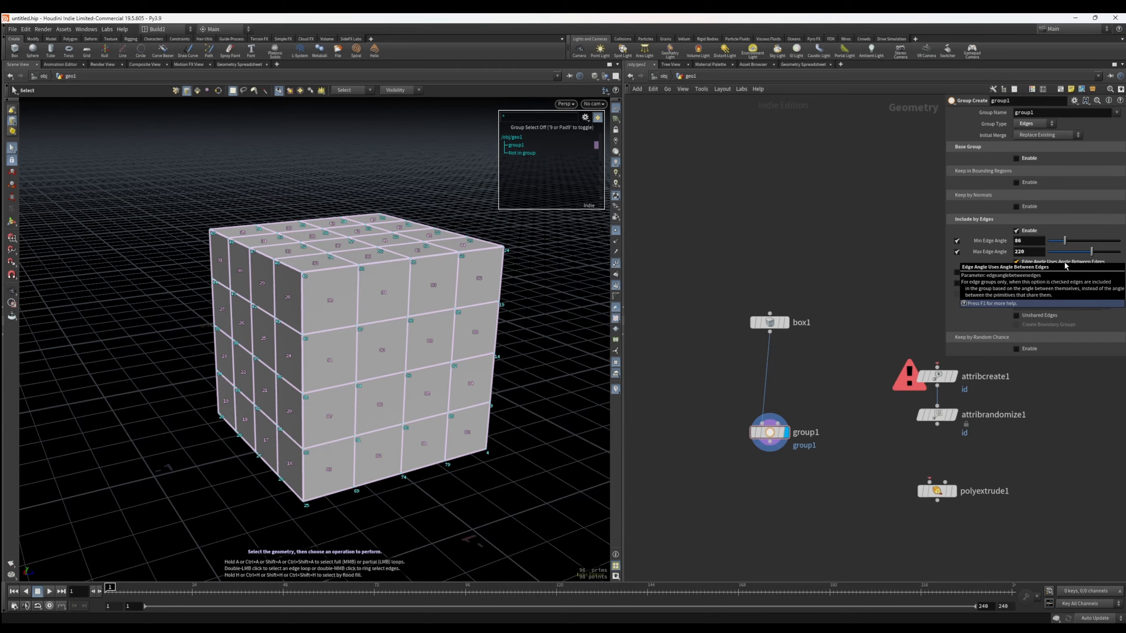
pyautogui.scroll(3, 443, 322)
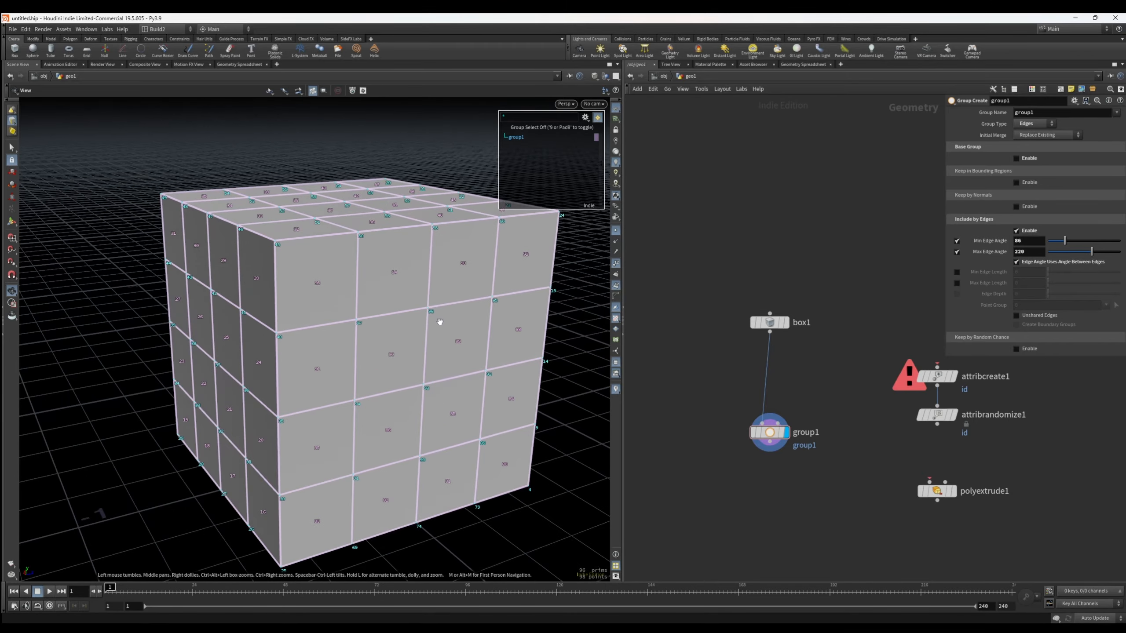
pyautogui.keyDown('alt'); pyautogui.moveTo(442, 321); pyautogui.dragTo(448, 346); pyautogui.keyUp('alt')
pyautogui.scroll(-4, 499, 330)
pyautogui.keyDown('alt'); pyautogui.moveTo(447, 346); pyautogui.dragTo(400, 337, button='middle'); pyautogui.keyUp('alt')
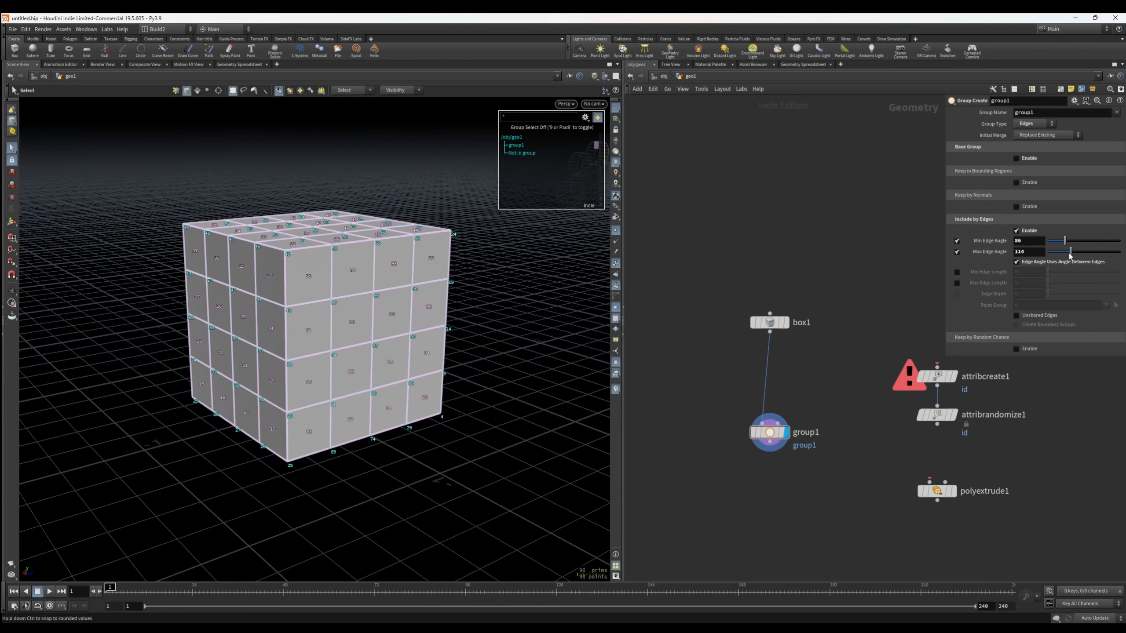
# Step: Set Min Edge Angle to 0 and Max Edge Angle to 92, and disable Edge Angle Uses Angle Between Edges
pyautogui.moveTo(1069, 252)
pyautogui.mouseDown()
pyautogui.moveTo(1055, 242)
pyautogui.moveTo(1067, 258)
pyautogui.mouseUp()
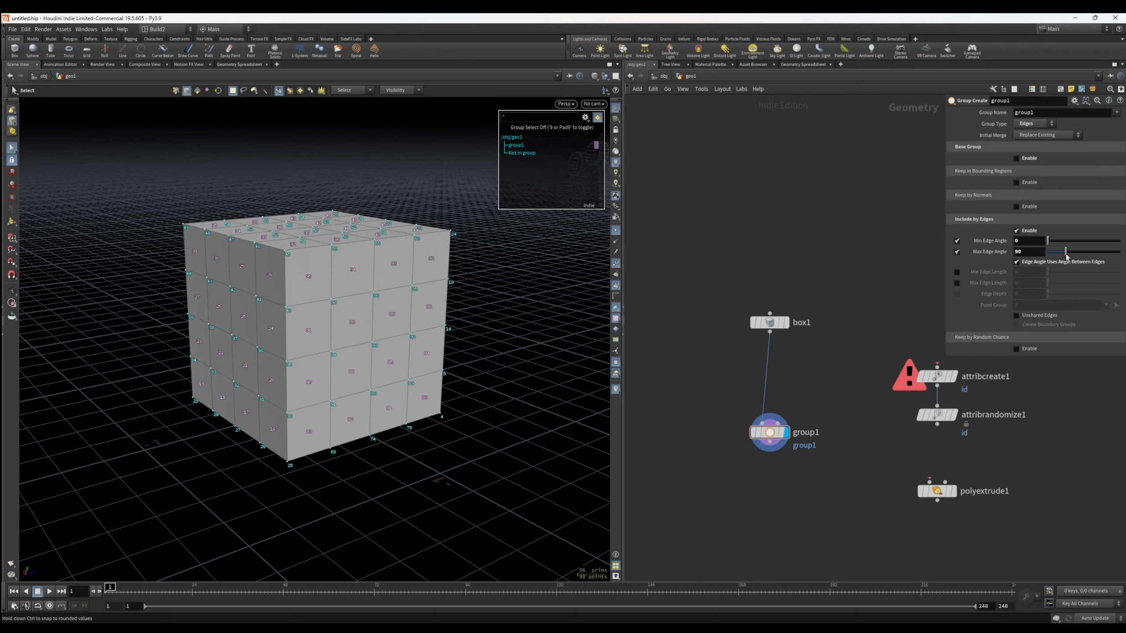
pyautogui.moveTo(1066, 257); pyautogui.dragTo(1067, 257)
pyautogui.click(1038, 262)
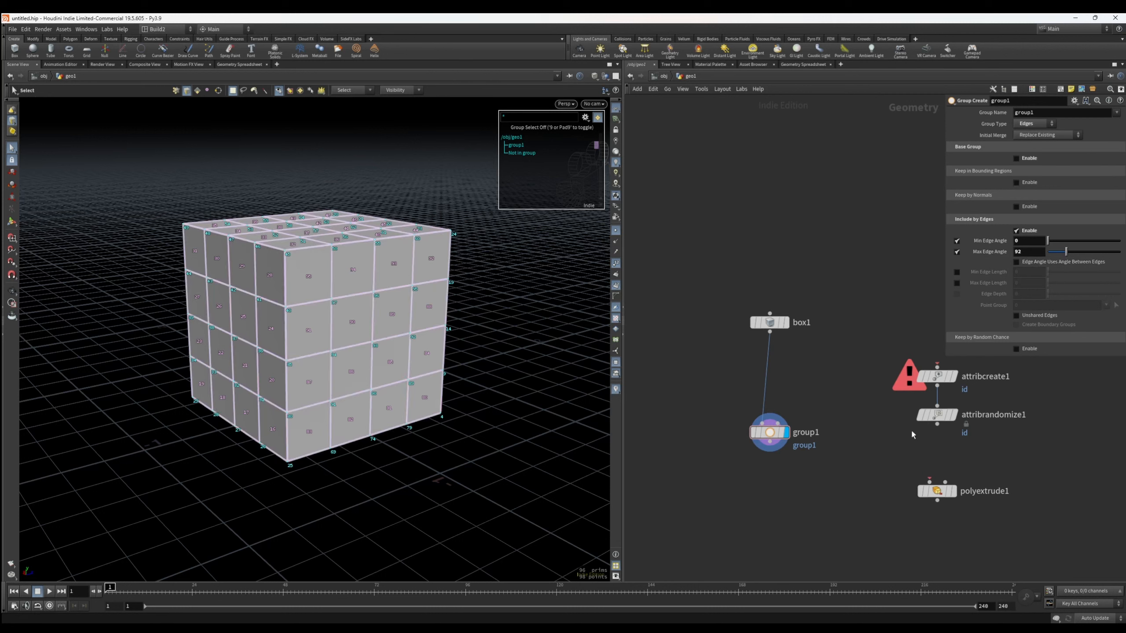
# Step: Insert the polyextrude1 node between box1 and group1, display its output, and inspect the extruded shape
pyautogui.moveTo(937, 493); pyautogui.dragTo(770, 387)
pyautogui.click(786, 383)
pyautogui.keyDown('alt'); pyautogui.moveTo(186, 329); pyautogui.dragTo(289, 372); pyautogui.keyUp('alt')
pyautogui.scroll(4, 289, 372)
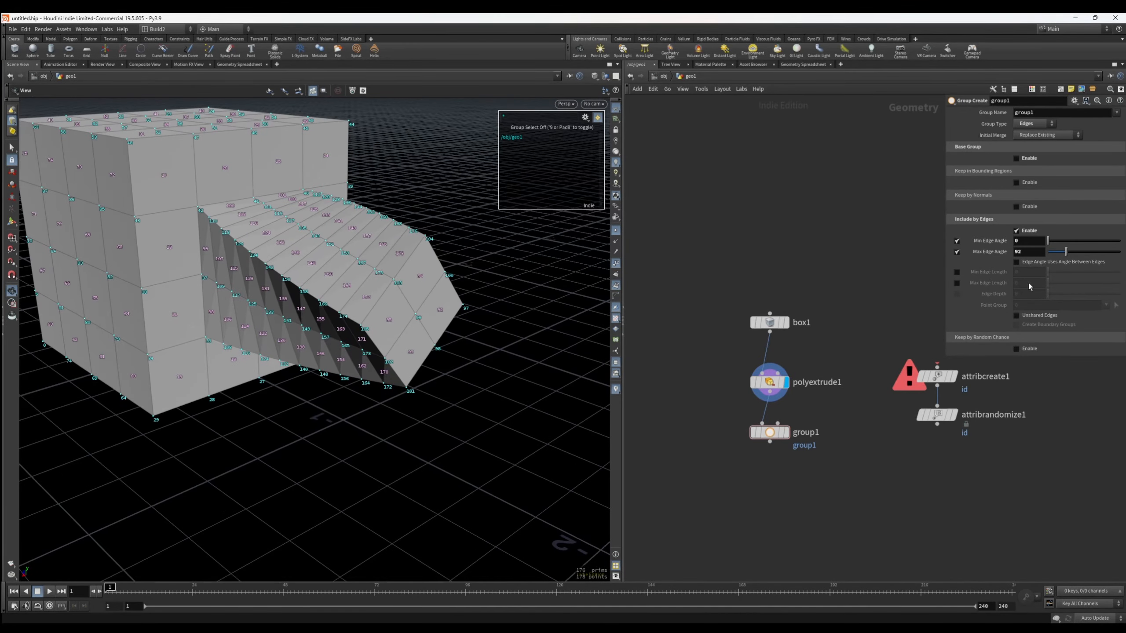
# Step: Display group1, enable Edge Angle Uses Angle Between Edges, set Max Edge Angle to 79, and inspect the extrusion's grouped edges
pyautogui.click(786, 433)
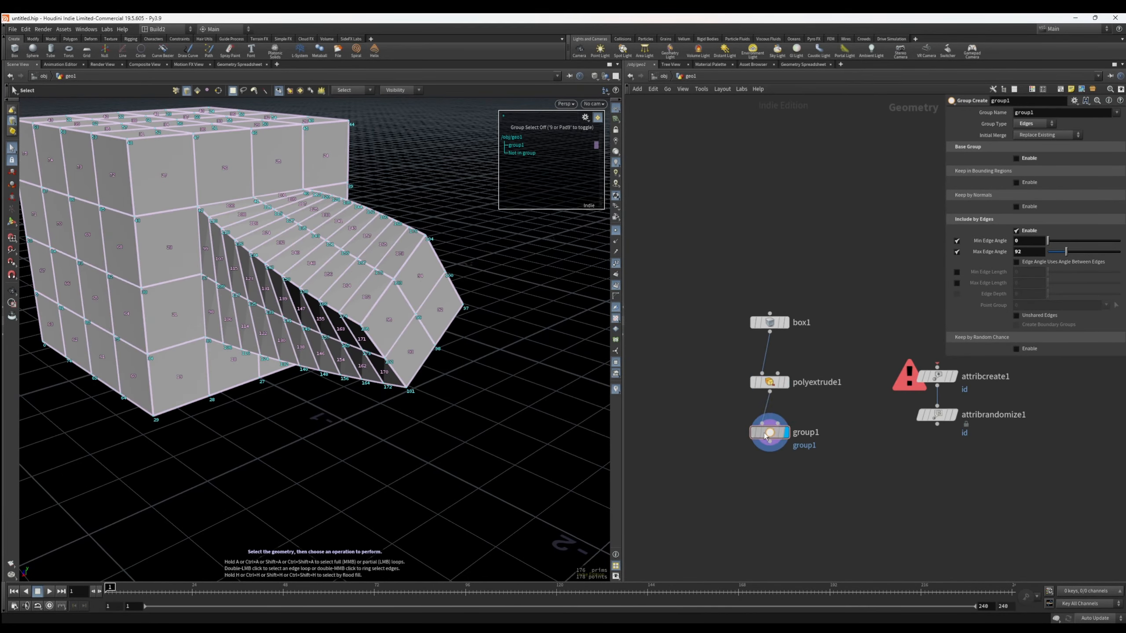
pyautogui.click(1045, 262)
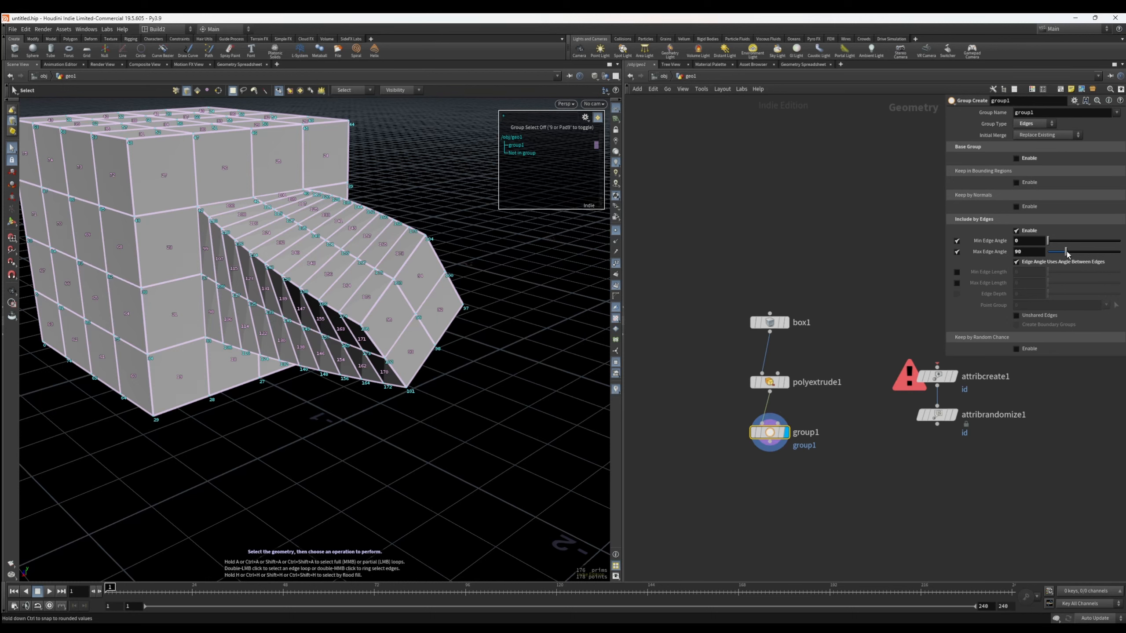
pyautogui.moveTo(1064, 252); pyautogui.dragTo(1063, 253)
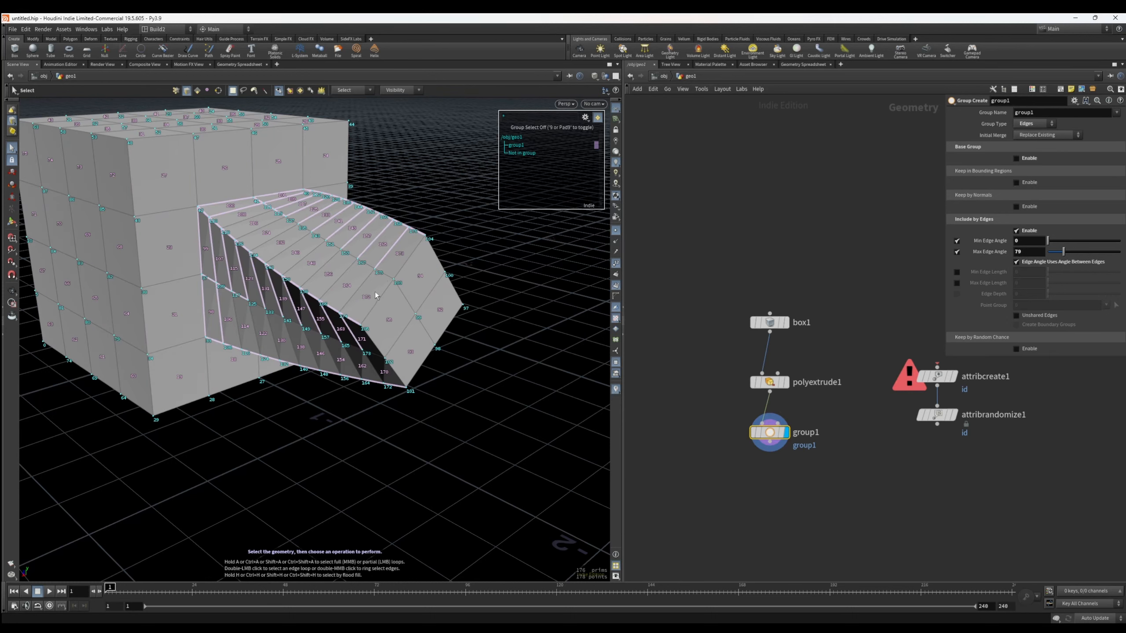
pyautogui.keyDown('alt'); pyautogui.moveTo(376, 296); pyautogui.dragTo(408, 331); pyautogui.keyUp('alt')
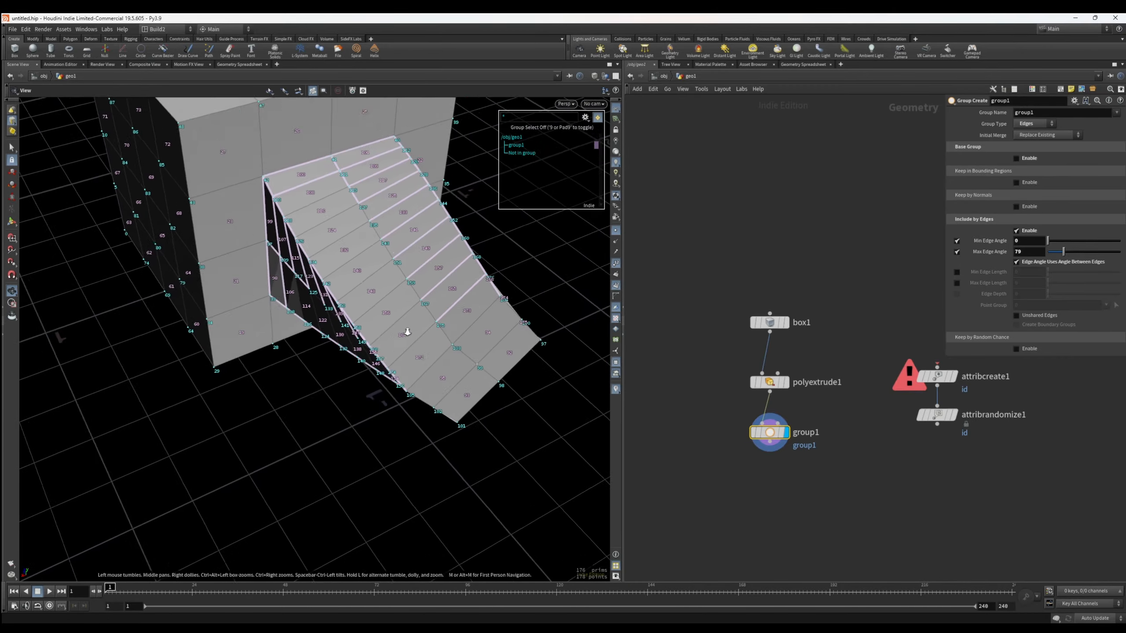
pyautogui.moveTo(407, 331); pyautogui.dragTo(390, 322, button='right')
pyautogui.moveTo(390, 321); pyautogui.dragTo(178, 326)
pyautogui.moveTo(178, 325); pyautogui.dragTo(213, 322, button='right')
pyautogui.moveTo(213, 322); pyautogui.dragTo(452, 304)
# Step: Disable Edge Angle Uses Angle Between Edges and enable the Min and Max Edge Length limits
pyautogui.click(1042, 263)
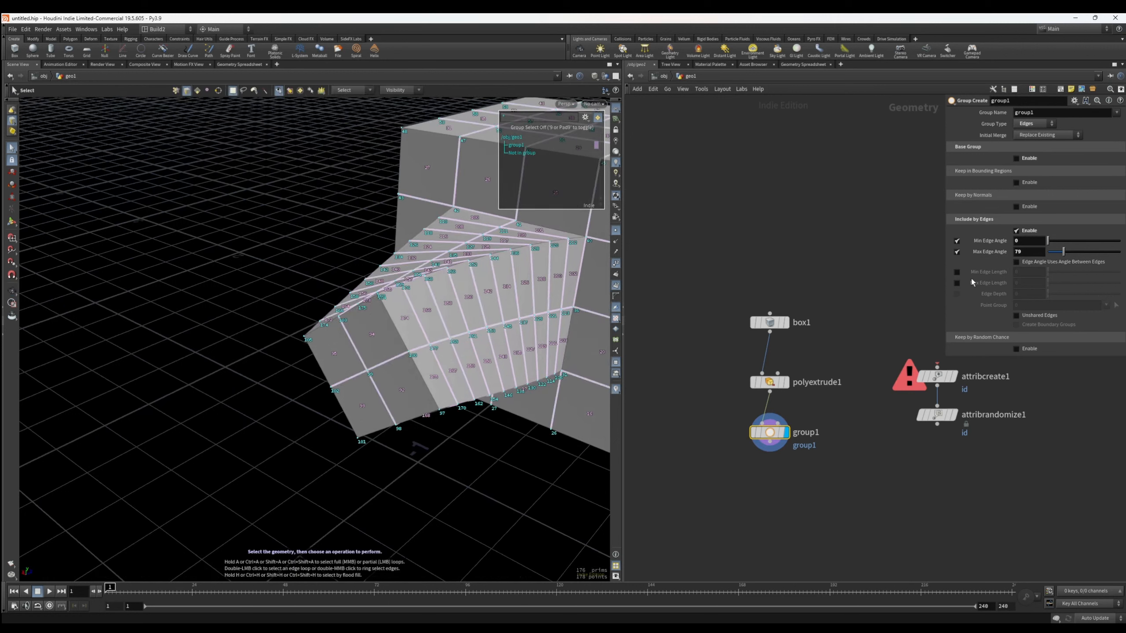
pyautogui.click(957, 271)
pyautogui.click(957, 283)
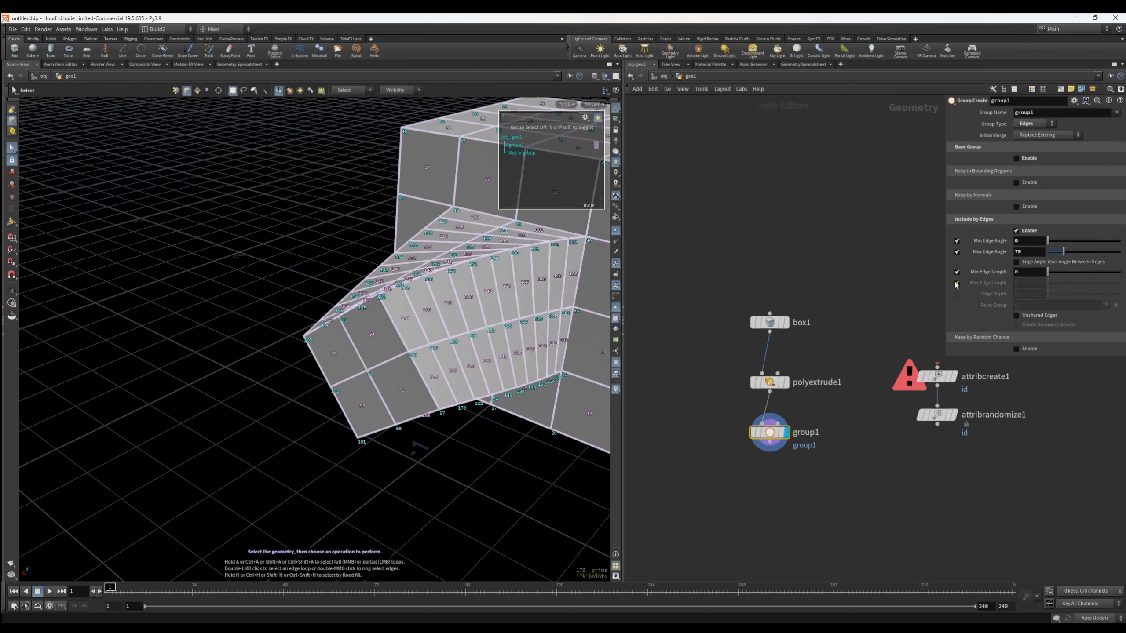
# Step: Raise Min Edge Length slightly above zero, set Max Edge Length to 77.4, and inspect the grouped edges on the extrusion
pyautogui.moveTo(1064, 273)
pyautogui.mouseDown()
pyautogui.moveTo(1065, 284)
pyautogui.moveTo(1103, 284)
pyautogui.moveTo(1049, 273)
pyautogui.mouseUp()
pyautogui.press('Escape')
pyautogui.moveTo(456, 338); pyautogui.dragTo(330, 337)
pyautogui.press('s')
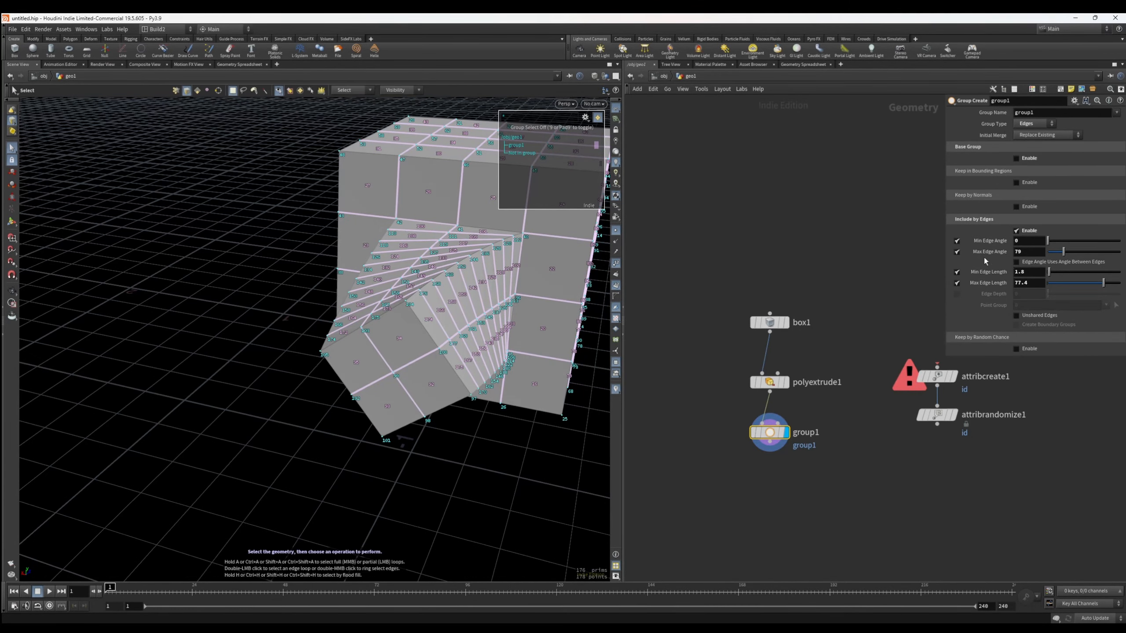
# Step: Disable the Min and Max Edge Angle limits, and set both Min and Max Edge Length to 0
pyautogui.click(956, 240)
pyautogui.click(957, 251)
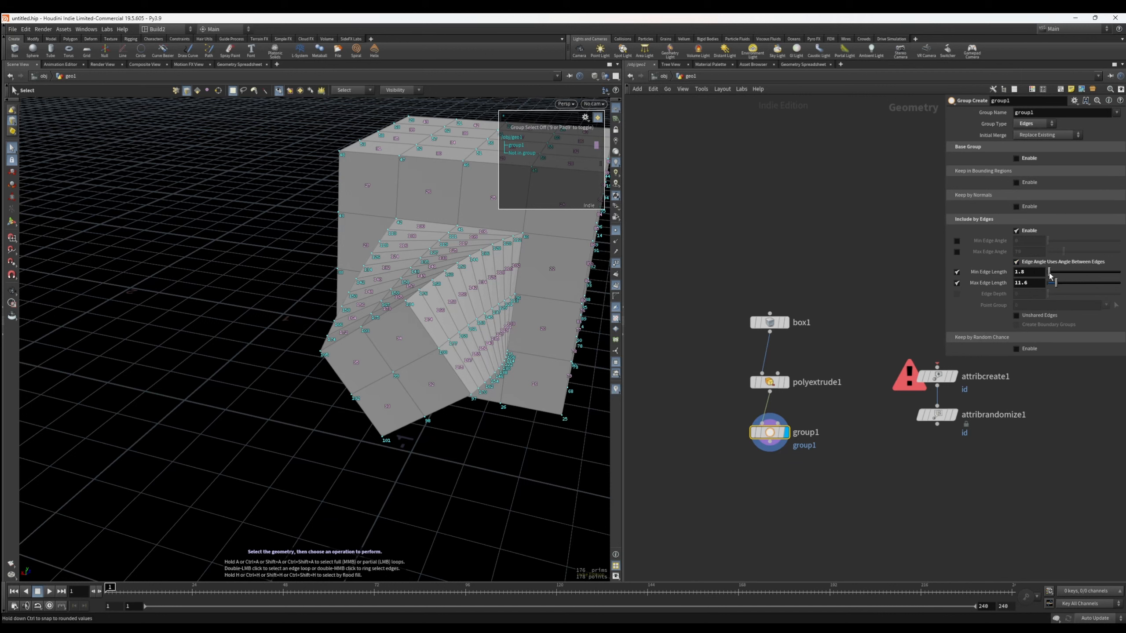
pyautogui.moveTo(1048, 278); pyautogui.dragTo(1050, 277)
pyautogui.moveTo(1051, 276); pyautogui.dragTo(1047, 272)
pyautogui.click(1048, 281)
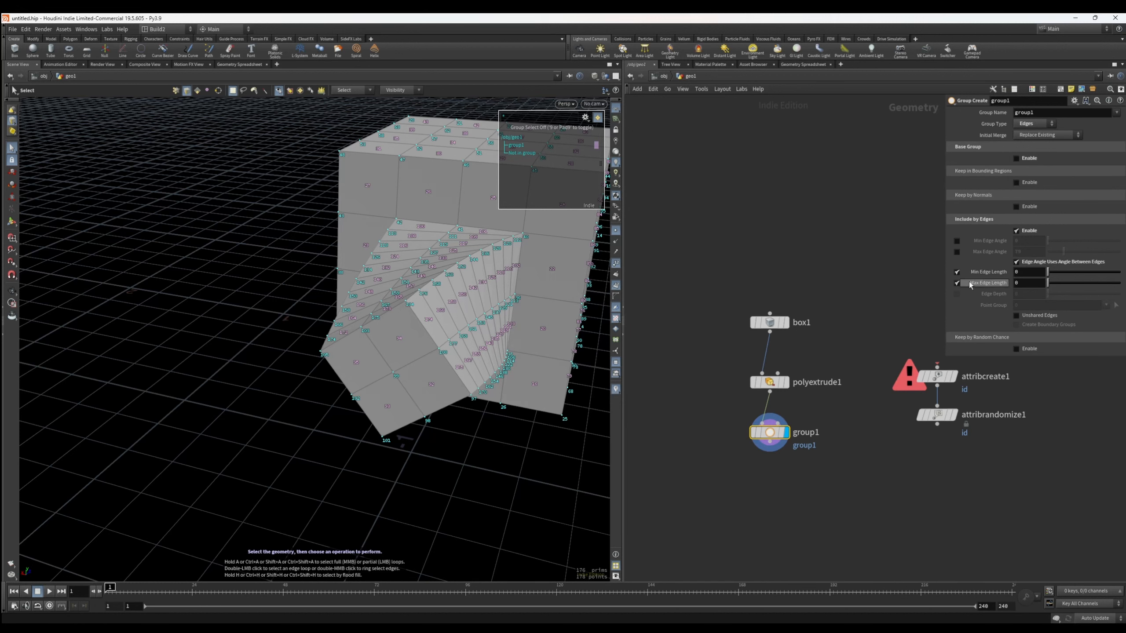
# Step: Disable both Edge Length limits and Edge Angle Uses Angle Between Edges, and inspect the shape using the Unshared Edges option
pyautogui.click(956, 273)
pyautogui.click(956, 282)
pyautogui.click(1016, 263)
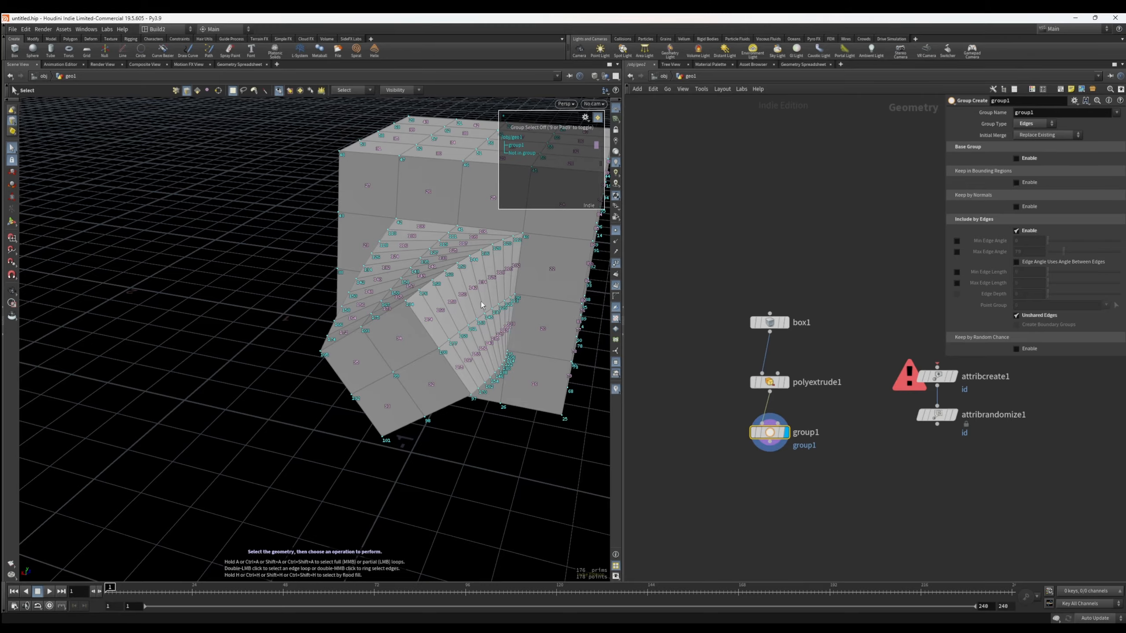
pyautogui.keyDown('alt'); pyautogui.moveTo(483, 306); pyautogui.dragTo(461, 319); pyautogui.keyUp('alt')
pyautogui.press('s')
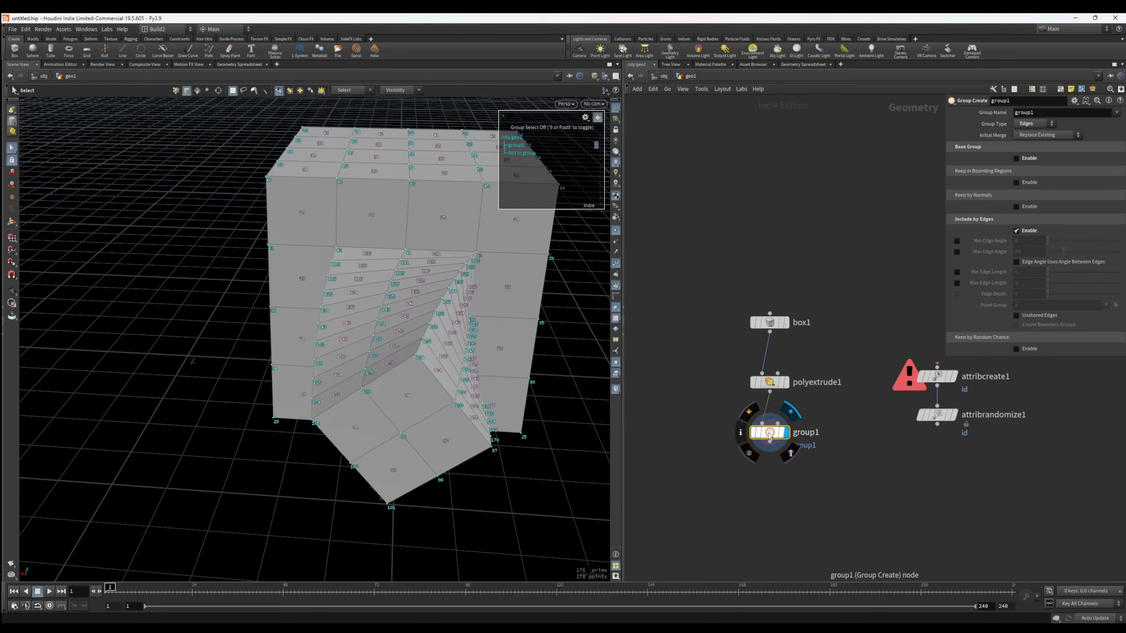
# Step: Disable Include by Edges and enable Keep by Random Chance on group1
pyautogui.click(1026, 231)
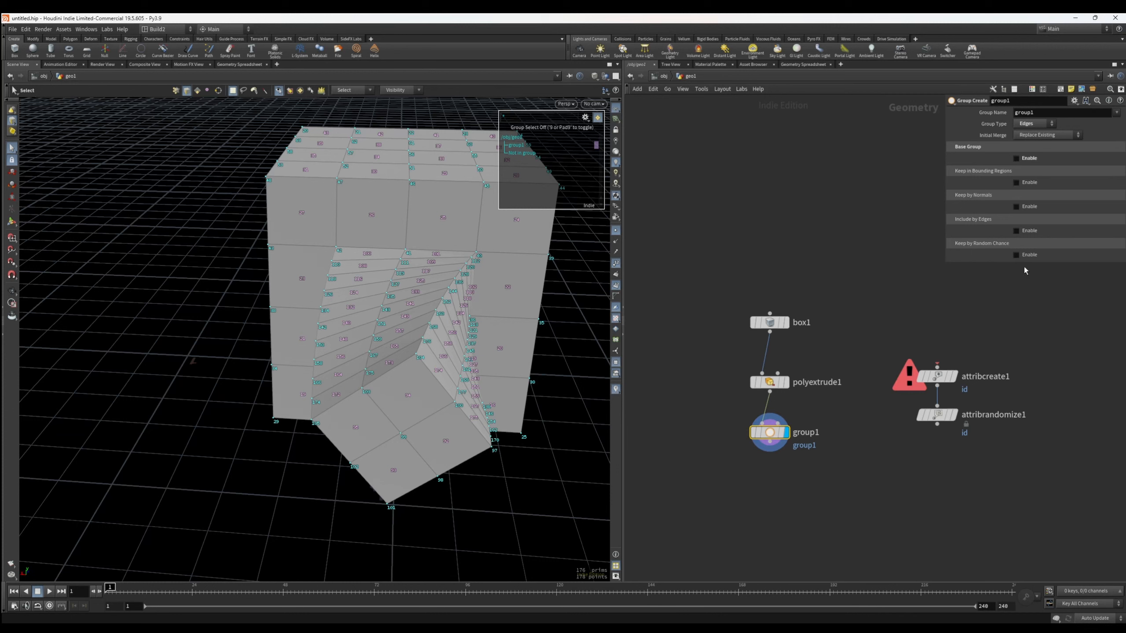
pyautogui.click(1026, 258)
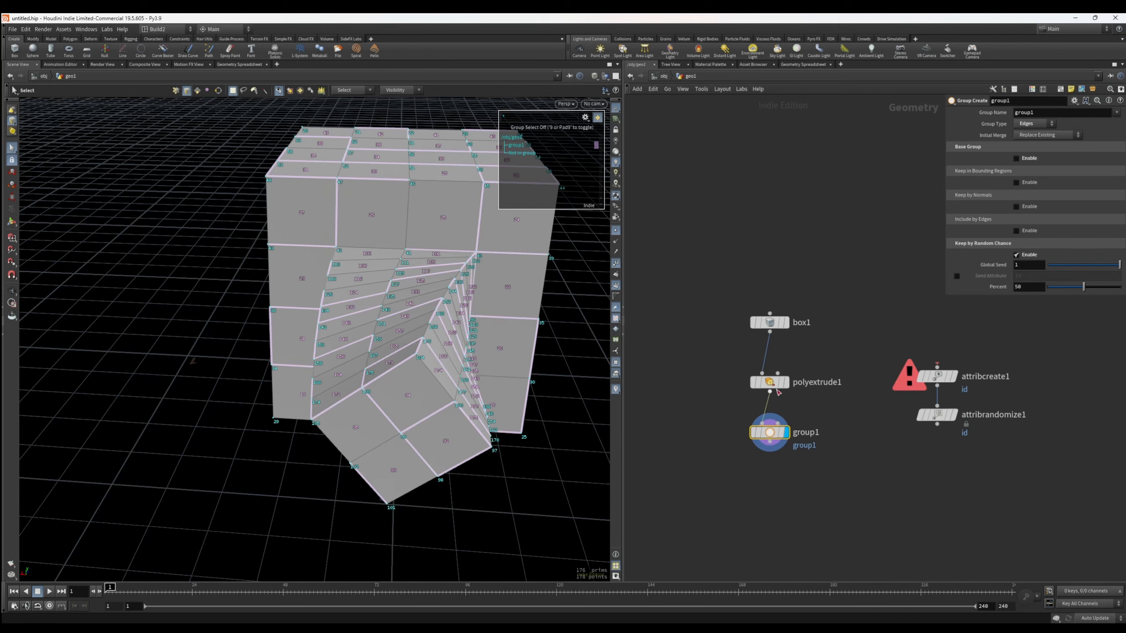
# Step: Take polyextrude1 out of the chain between box1 and group1, and move group1 further below box1
pyautogui.moveTo(779, 383); pyautogui.dragTo(900, 280)
pyautogui.moveTo(770, 432); pyautogui.dragTo(777, 540)
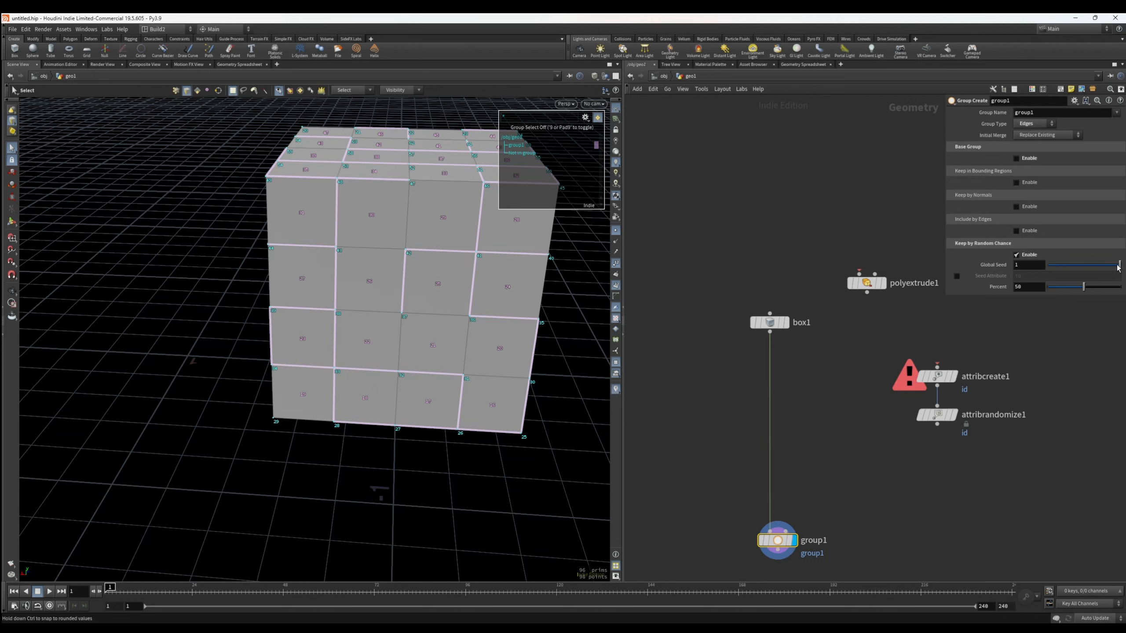
# Step: Set the random chance Global Seed to 0.726 and change group1's Group Type to Primitives
pyautogui.moveTo(1120, 265); pyautogui.dragTo(1100, 267)
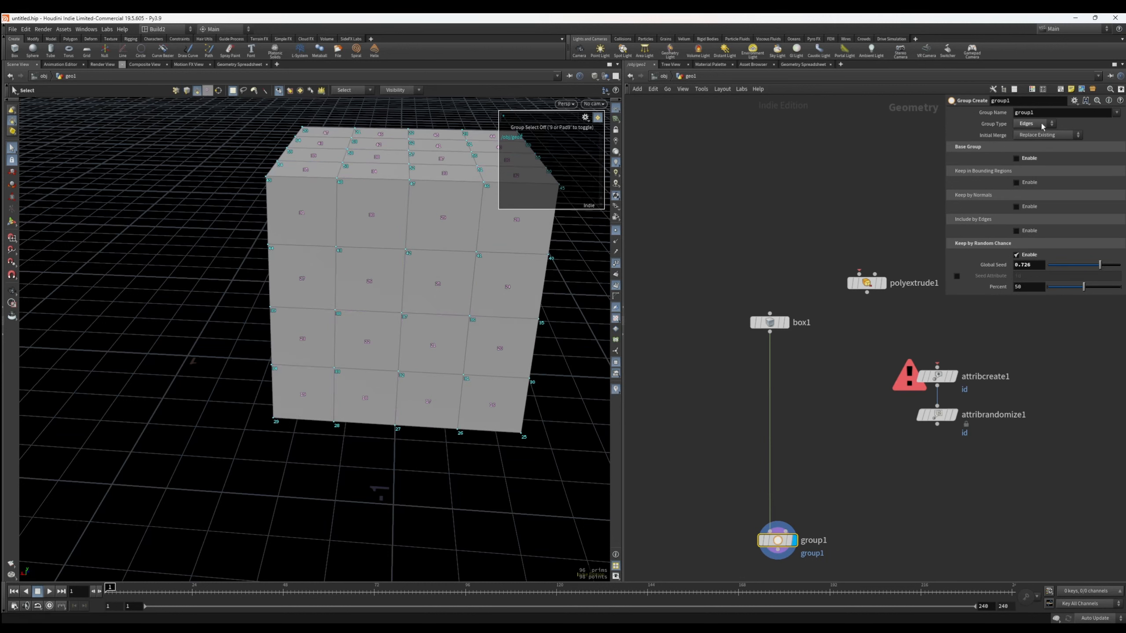
pyautogui.click(1042, 124)
pyautogui.click(1031, 133)
pyautogui.keyDown('alt'); pyautogui.moveTo(334, 312); pyautogui.dragTo(379, 317); pyautogui.keyUp('alt')
pyautogui.keyDown('alt'); pyautogui.moveTo(380, 316); pyautogui.dragTo(430, 332, button='middle'); pyautogui.keyUp('alt')
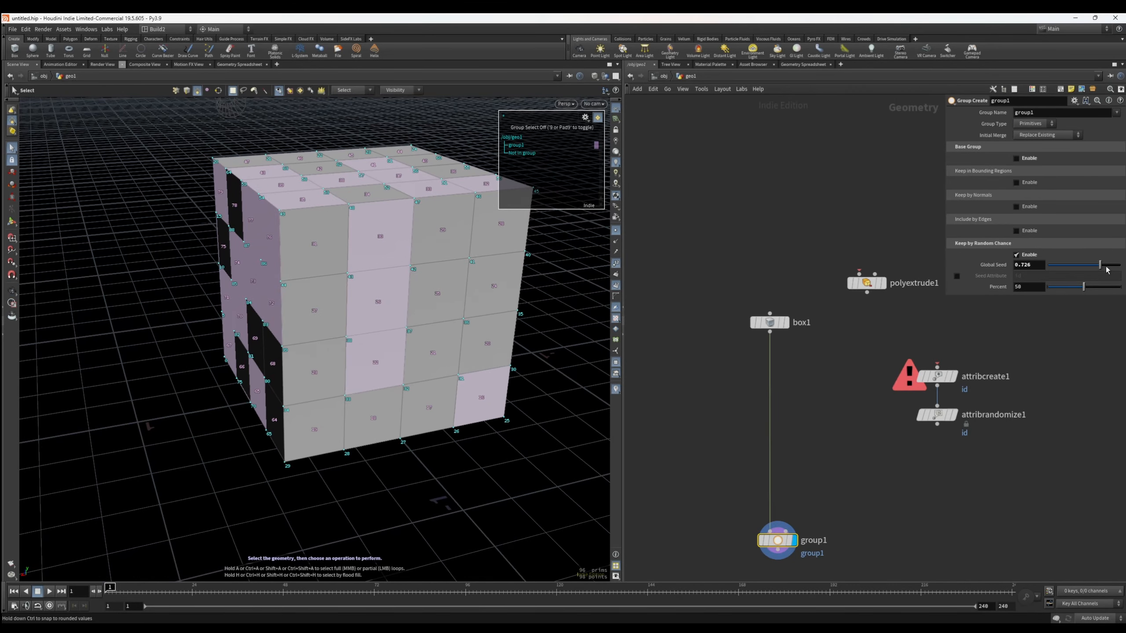
# Step: Set Global Seed to 0.146 and Percent to 50, and inspect the randomly grouped faces around the box
pyautogui.moveTo(1100, 264); pyautogui.dragTo(1088, 291)
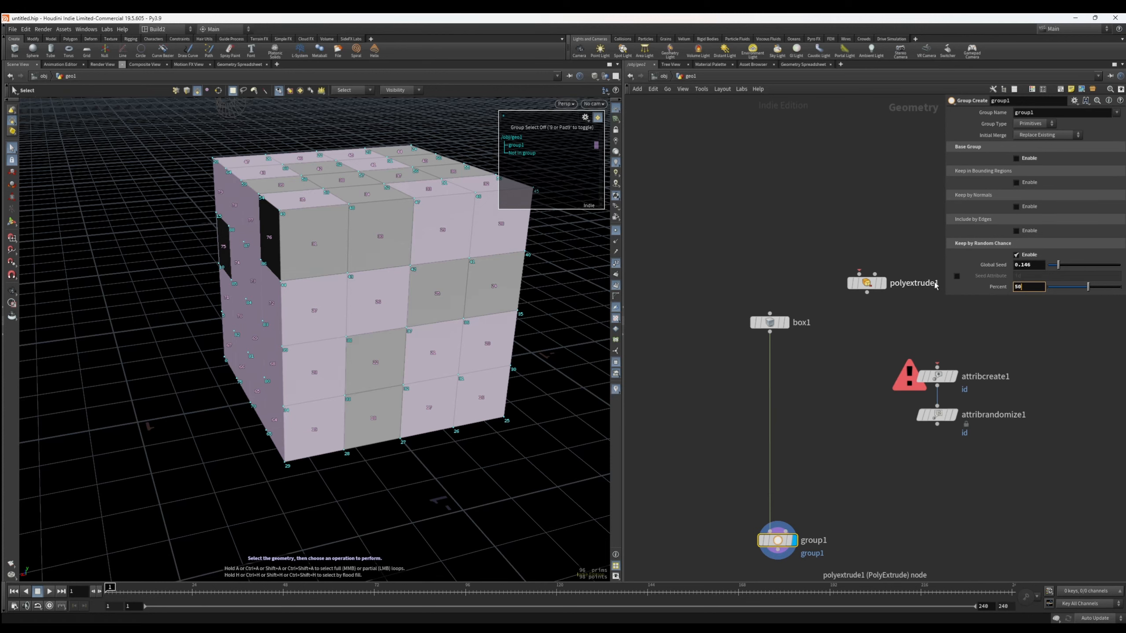
pyautogui.press('Return')
pyautogui.keyDown('alt'); pyautogui.moveTo(288, 328); pyautogui.dragTo(328, 346); pyautogui.keyUp('alt')
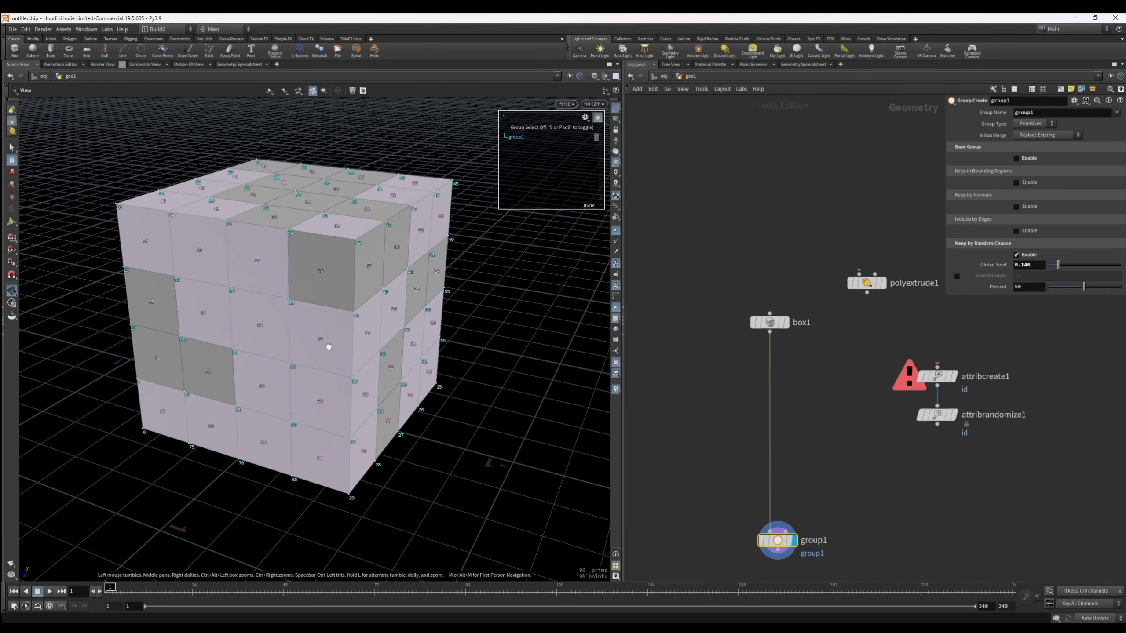
pyautogui.keyDown('alt'); pyautogui.moveTo(328, 346); pyautogui.dragTo(384, 352, button='right'); pyautogui.keyUp('alt')
pyautogui.keyDown('alt'); pyautogui.moveTo(384, 351); pyautogui.dragTo(330, 328); pyautogui.keyUp('alt')
# Step: Enable the Seed Attribute id for the random chance grouping and inspect the box's grouped faces
pyautogui.click(956, 277)
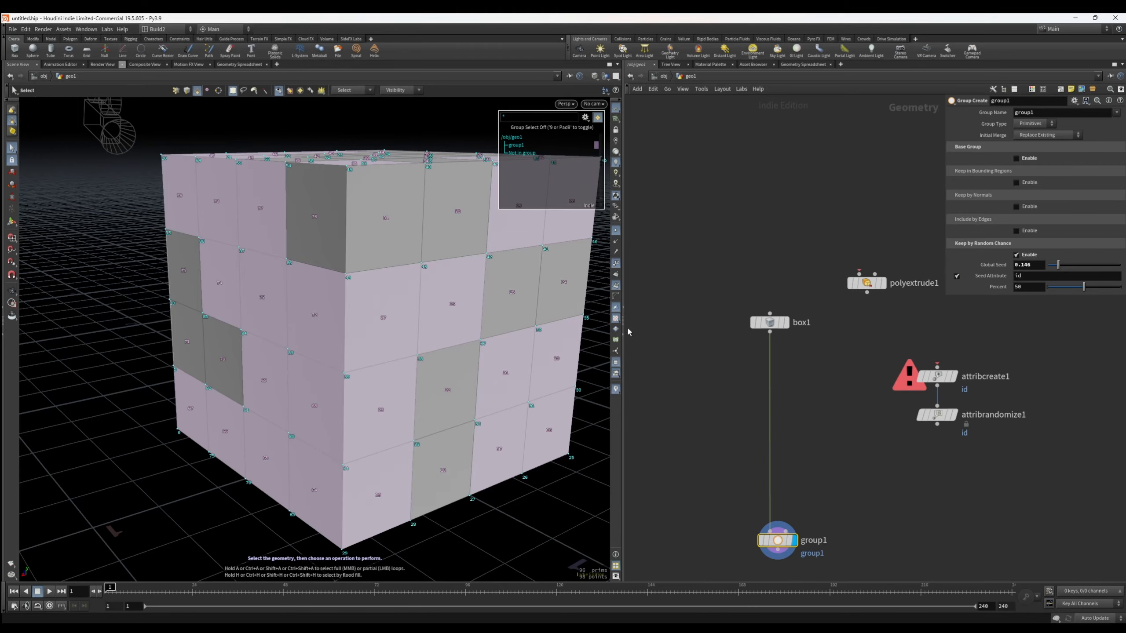
pyautogui.keyDown('alt'); pyautogui.moveTo(477, 283); pyautogui.dragTo(452, 279, button='right'); pyautogui.keyUp('alt')
pyautogui.keyDown('alt'); pyautogui.moveTo(452, 278); pyautogui.dragTo(425, 313); pyautogui.keyUp('alt')
pyautogui.keyDown('alt'); pyautogui.moveTo(426, 313); pyautogui.dragTo(372, 331, button='middle'); pyautogui.keyUp('alt')
pyautogui.keyDown('alt'); pyautogui.moveTo(372, 331); pyautogui.dragTo(376, 292); pyautogui.keyUp('alt')
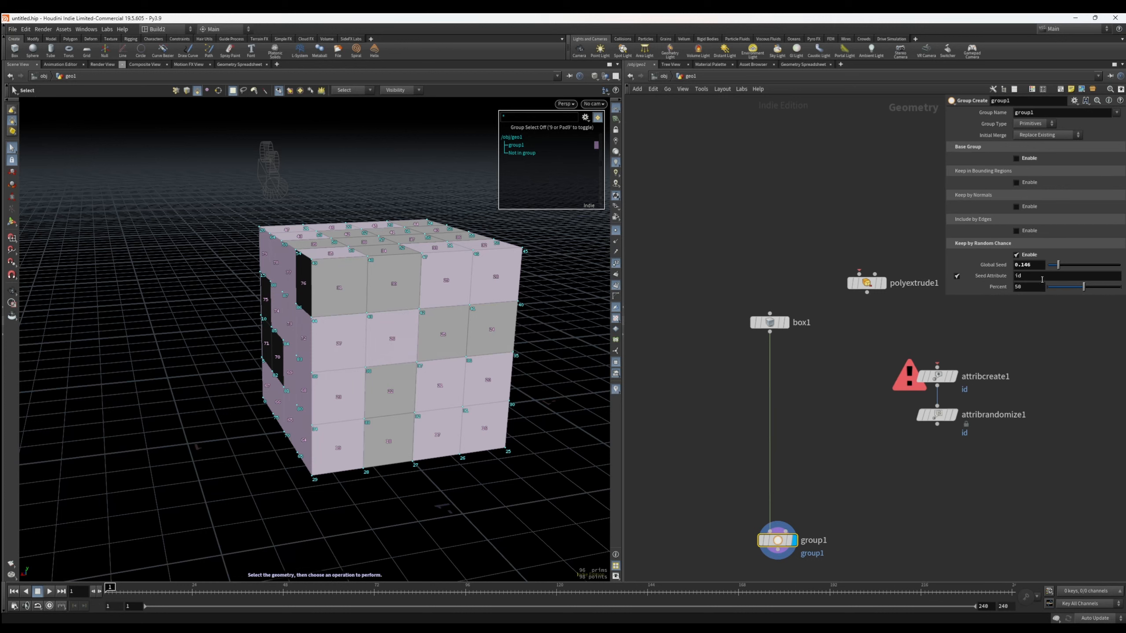
# Step: Insert attribcreate1 between box1 and group1, display group1's output, and set its Global Seed to 0.238
pyautogui.moveTo(944, 383); pyautogui.dragTo(777, 373)
pyautogui.click(787, 369)
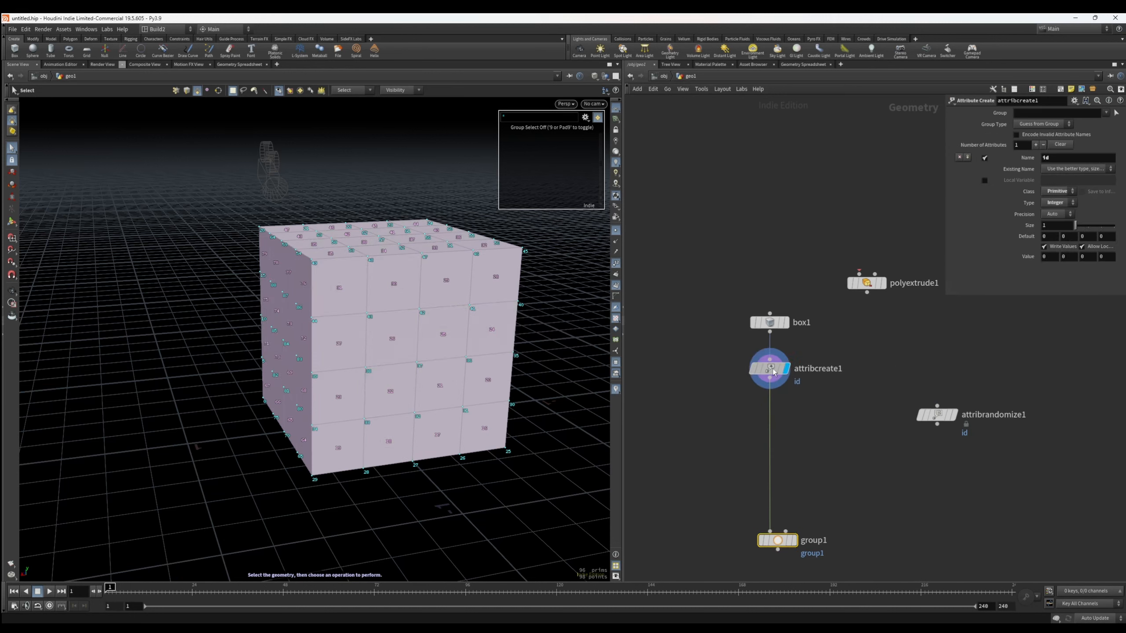
pyautogui.click(790, 540)
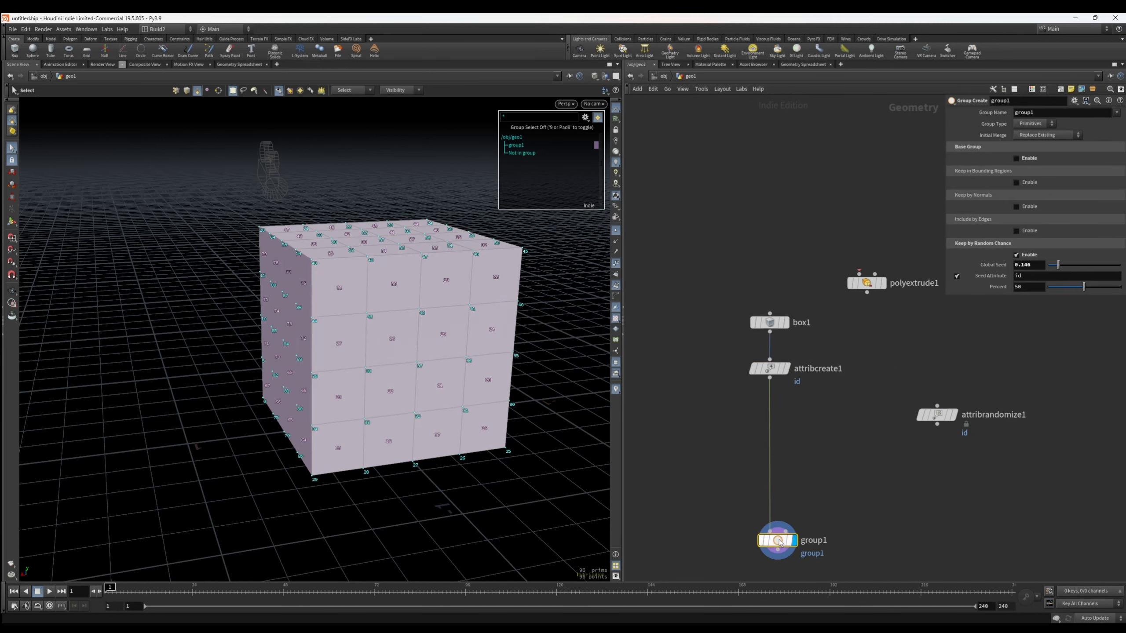
pyautogui.moveTo(1058, 265); pyautogui.dragTo(1065, 265)
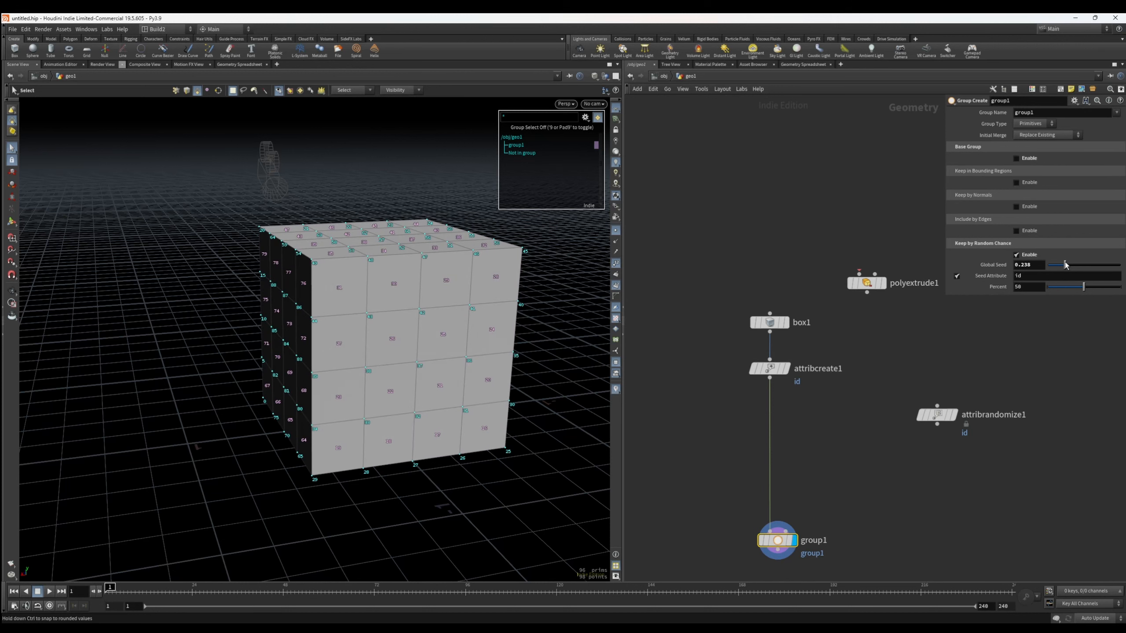
# Step: Select attribcreate1 and examine its primitive id values in the Geometry Spreadsheet
pyautogui.click(770, 368)
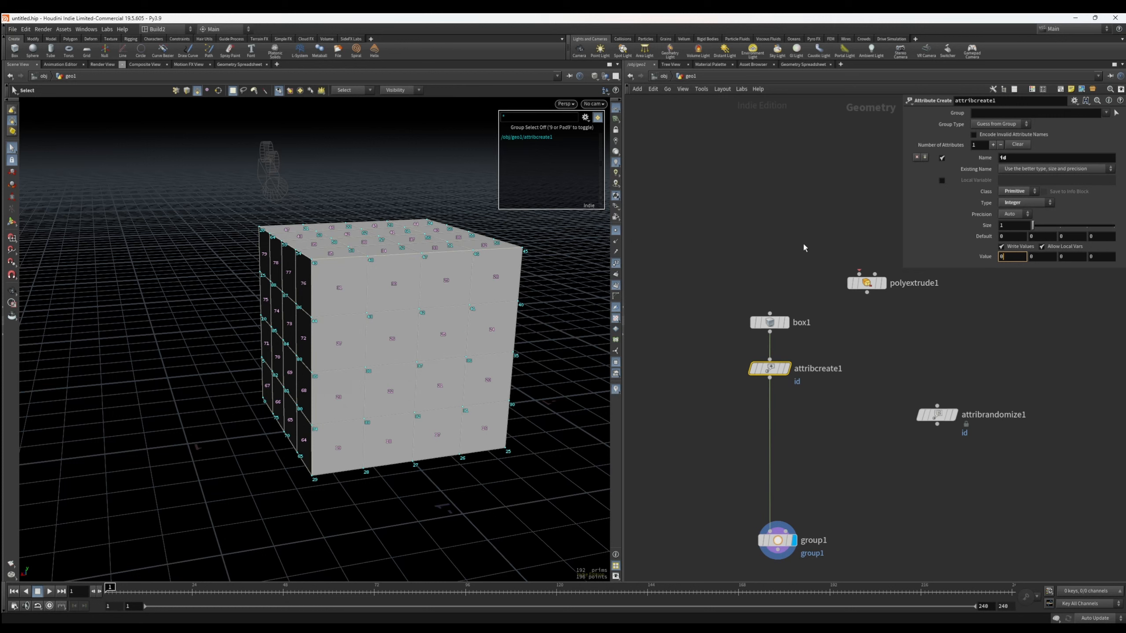
pyautogui.moveTo(861, 400)
pyautogui.mouseDown(button='middle')
pyautogui.moveTo(806, 373)
pyautogui.moveTo(855, 394)
pyautogui.mouseUp(button='middle')
pyautogui.click(239, 64)
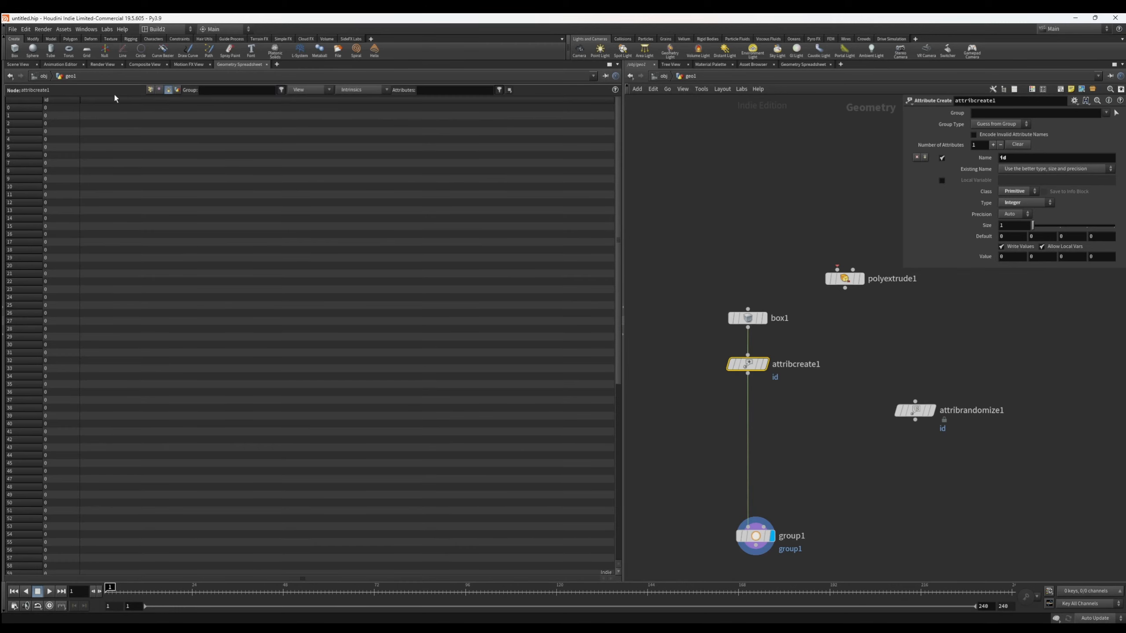